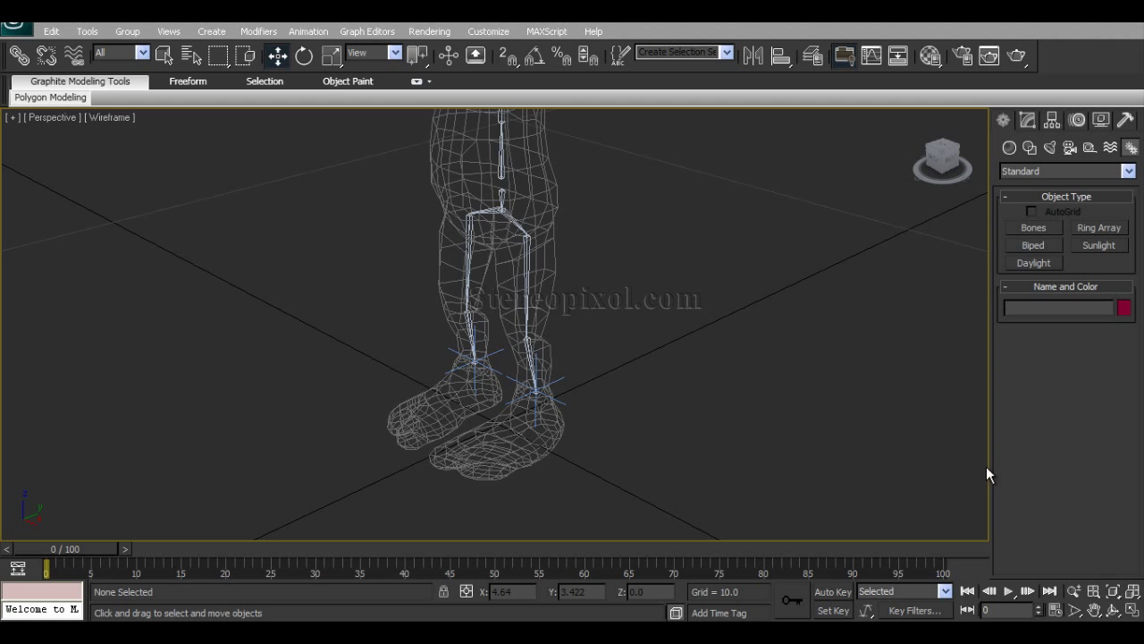
Draw a reverse-foot bone chain in the Left view, from the heel to the toe tip, back to the ball, and up to the ankle
alt+middle_drag(602, 365, 489, 381)
key(alt+w)
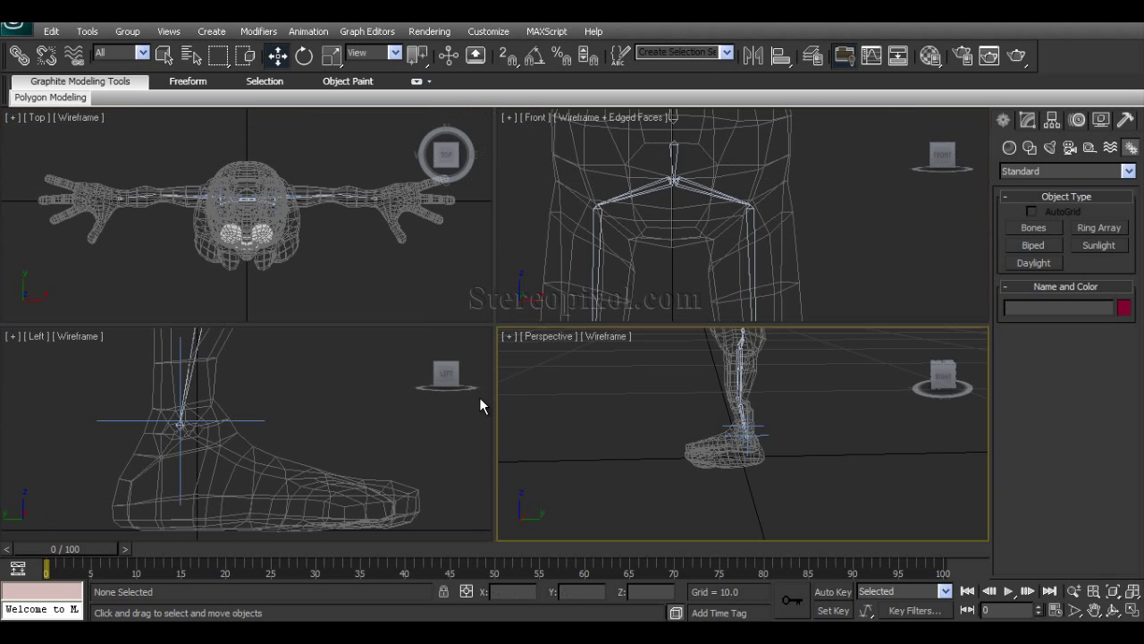
click(315, 453)
key(alt+w)
middle_drag(345, 445, 454, 373)
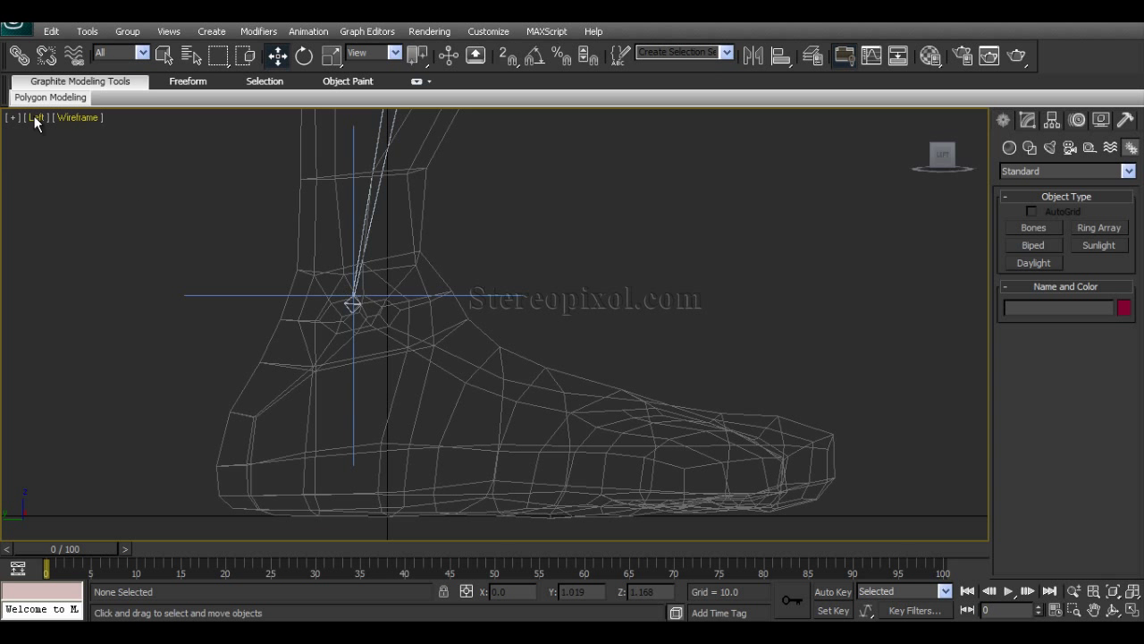
middle_drag(705, 240, 702, 245)
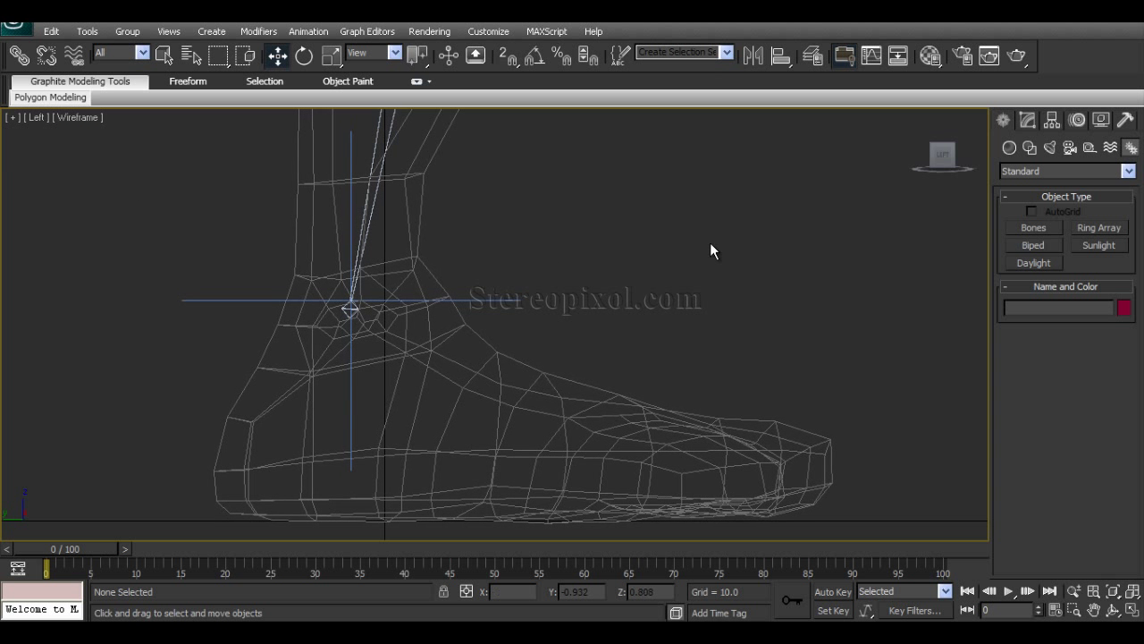
click(1031, 227)
middle_drag(586, 428, 618, 268)
click(239, 398)
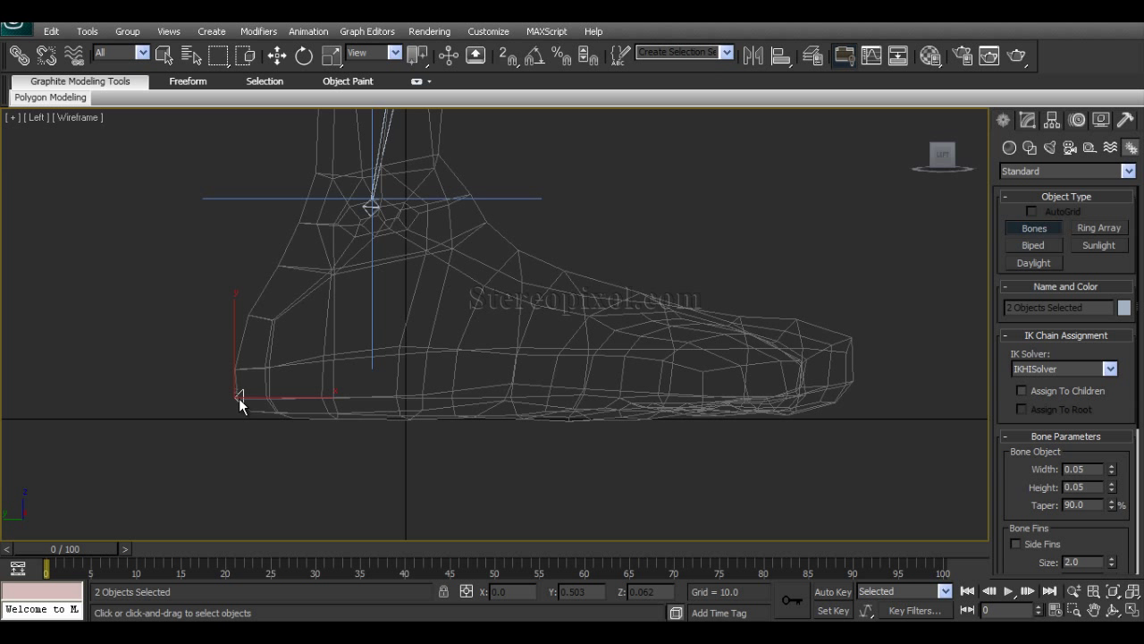
right_click(842, 398)
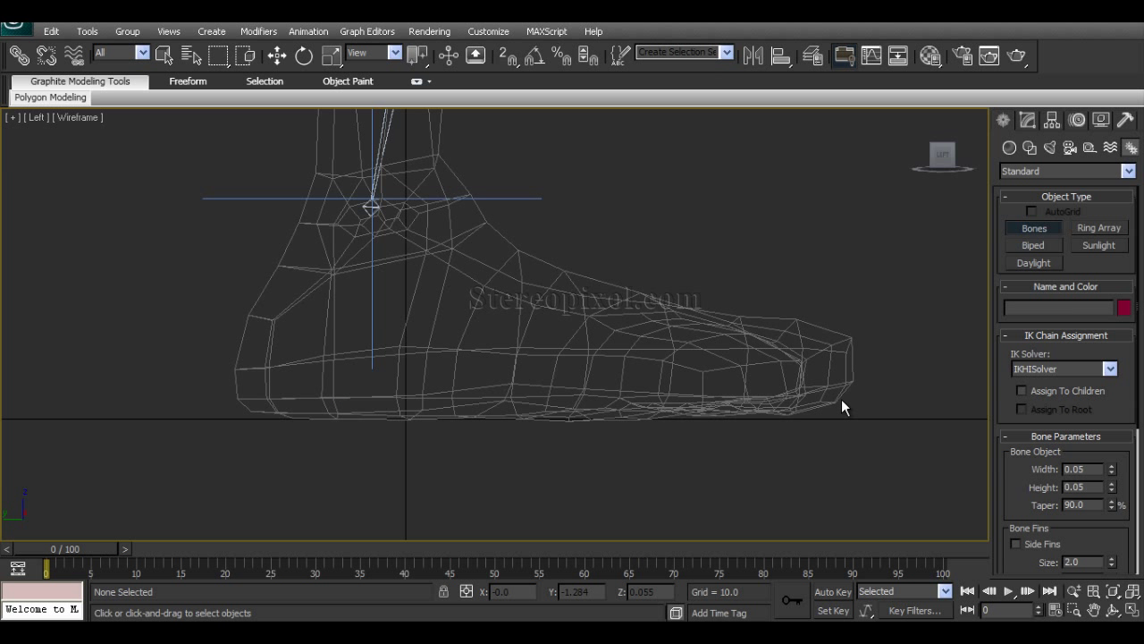
click(235, 393)
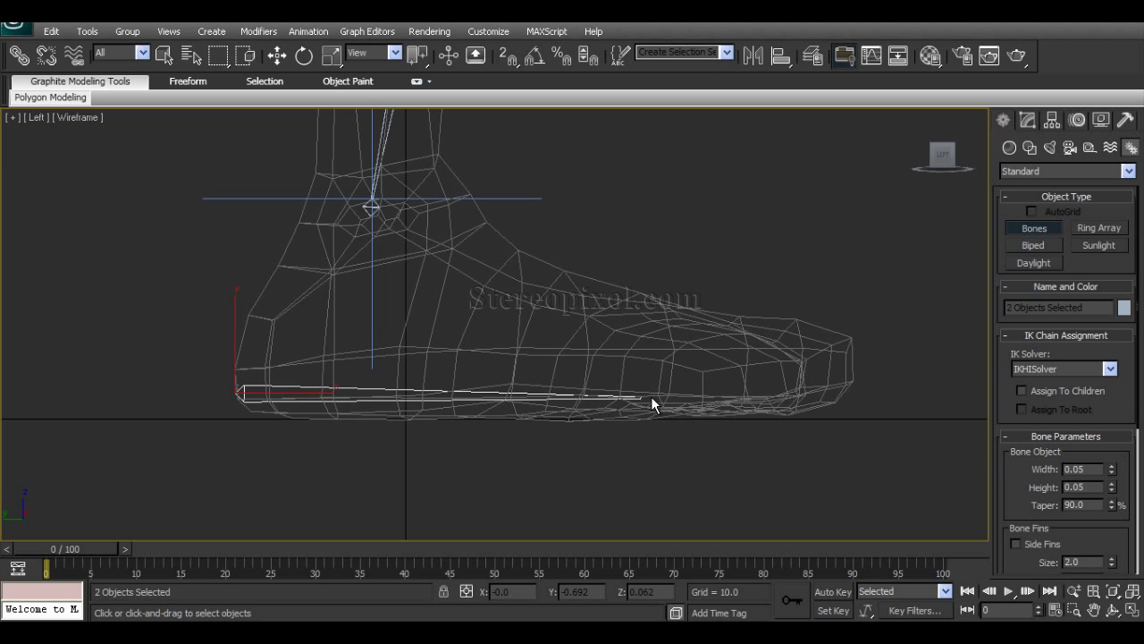
click(844, 395)
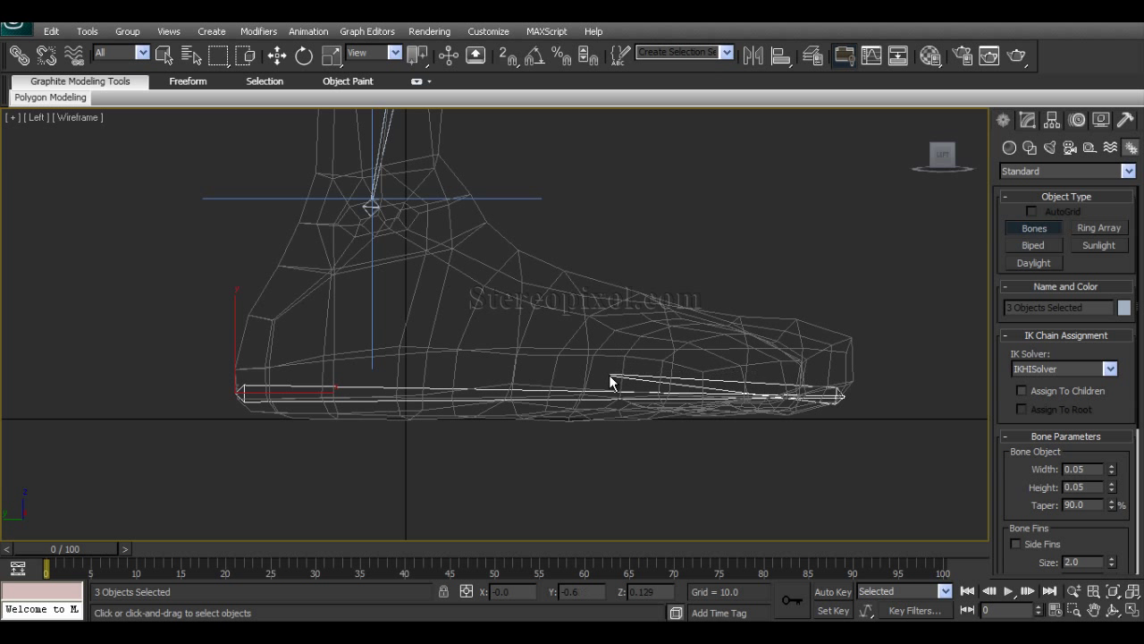
click(370, 198)
right_click(372, 199)
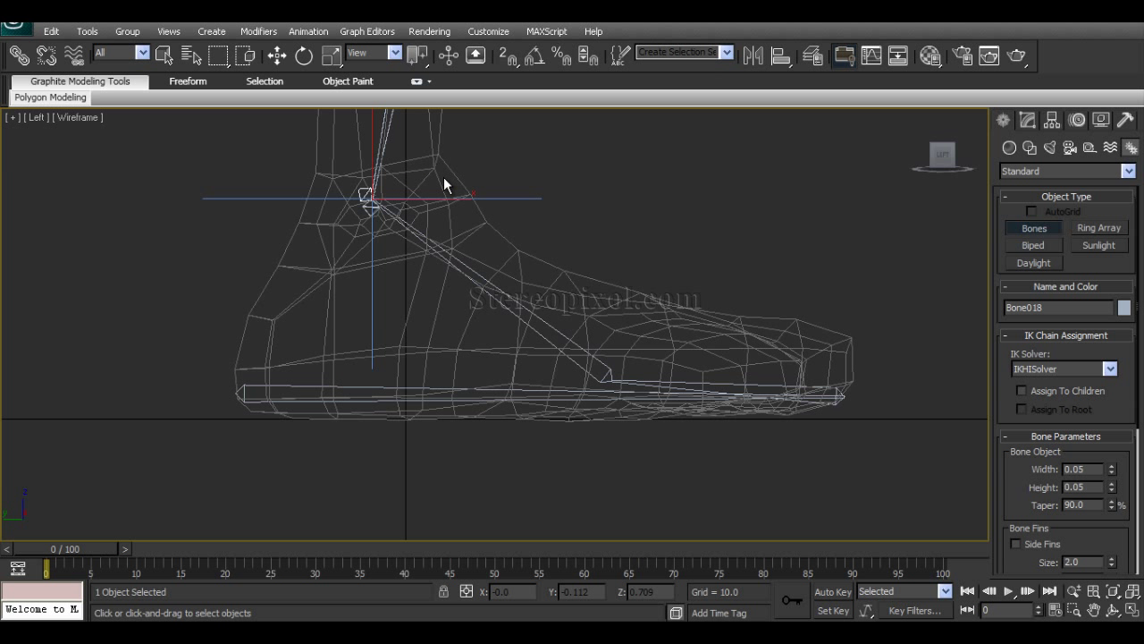
key(w)
Test the foot roll by rotating the ball bone and the toe bone, and undo the rotations
middle_drag(494, 293, 430, 280)
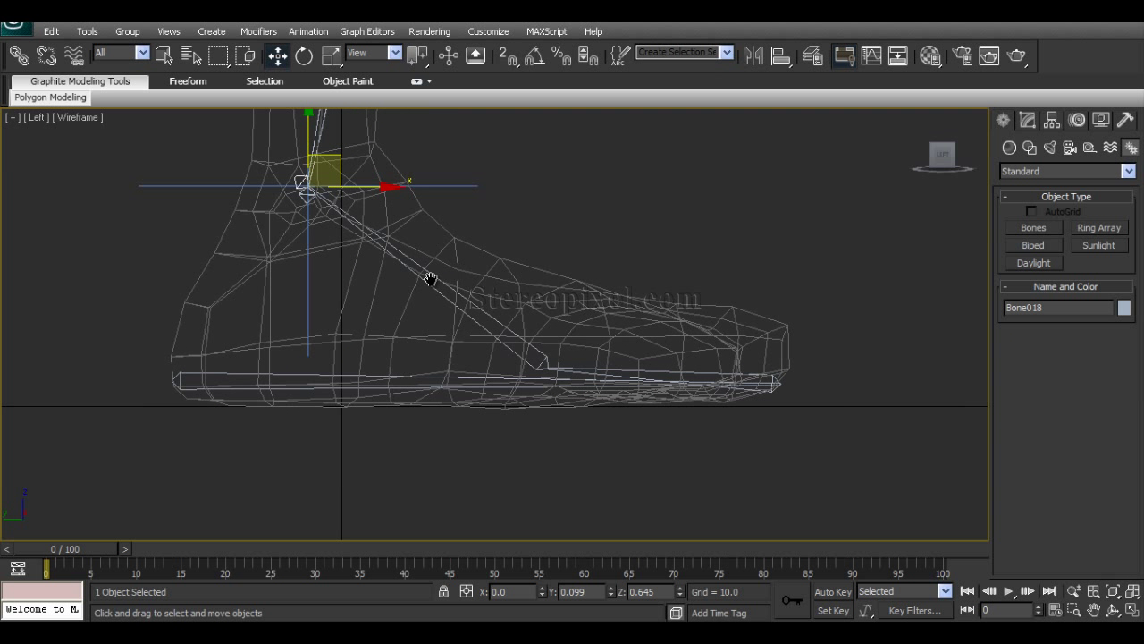
click(543, 354)
key(e)
drag(578, 310, 605, 333)
middle_drag(602, 238, 454, 223)
click(599, 361)
drag(669, 313, 711, 342)
key(ctrl+z)
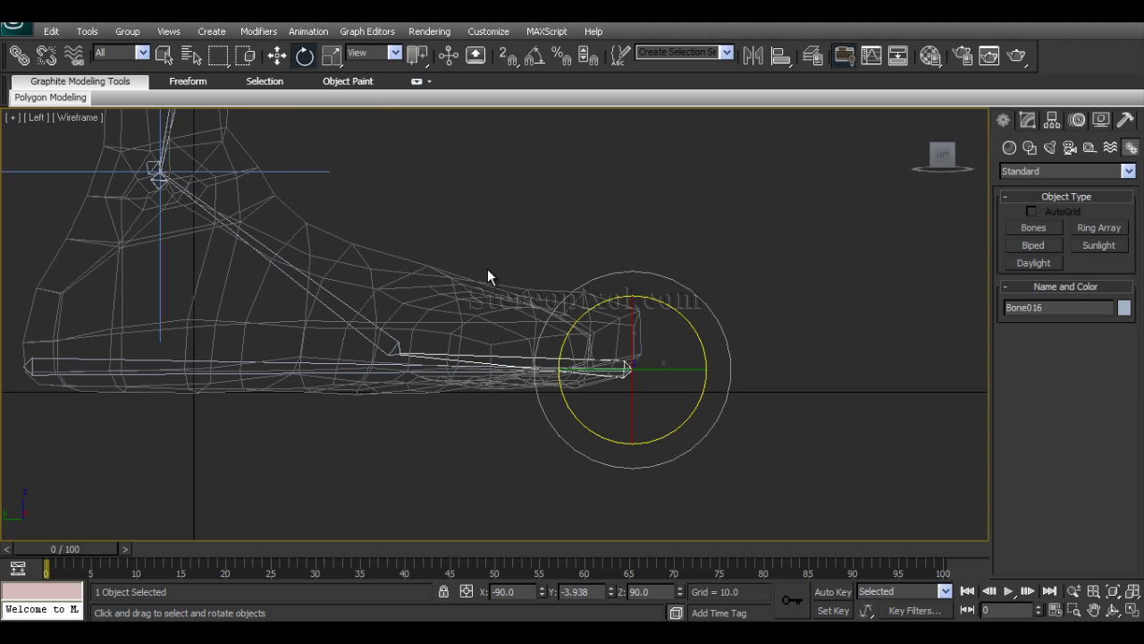
Examine the heel bone and how the new foot chain relates to the ankle and leg bones
middle_drag(437, 236, 525, 333)
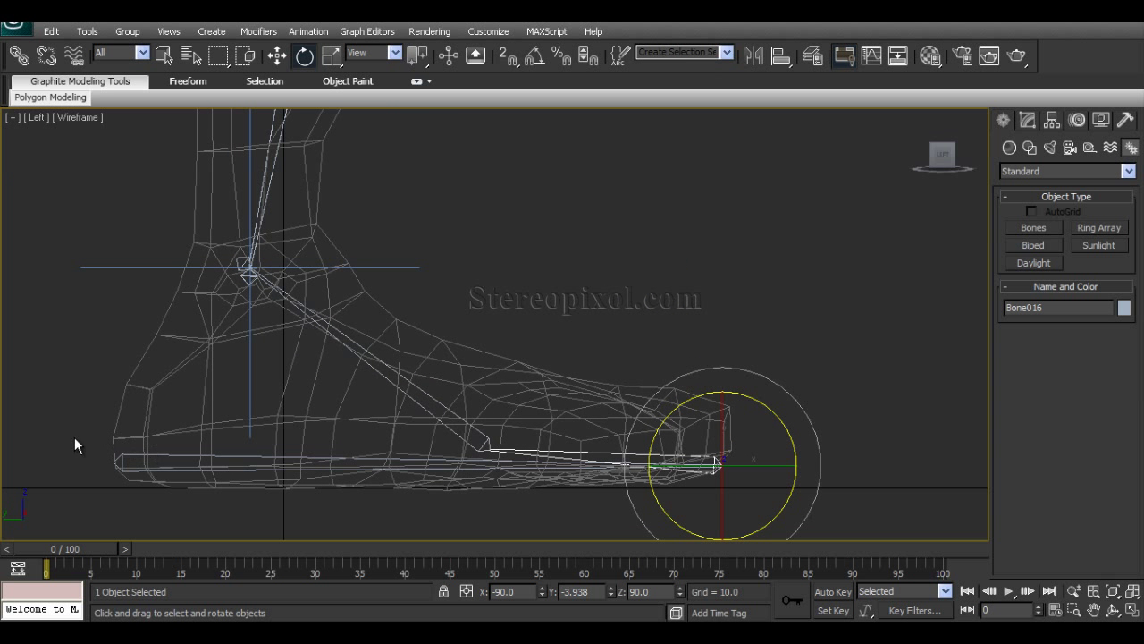
click(129, 464)
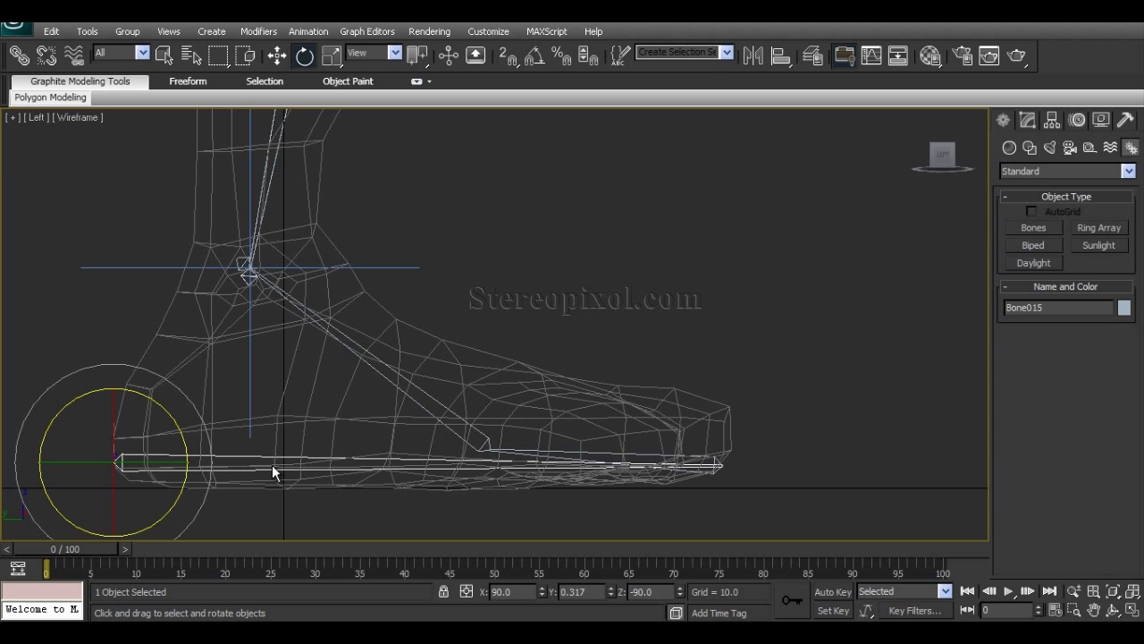
key(w)
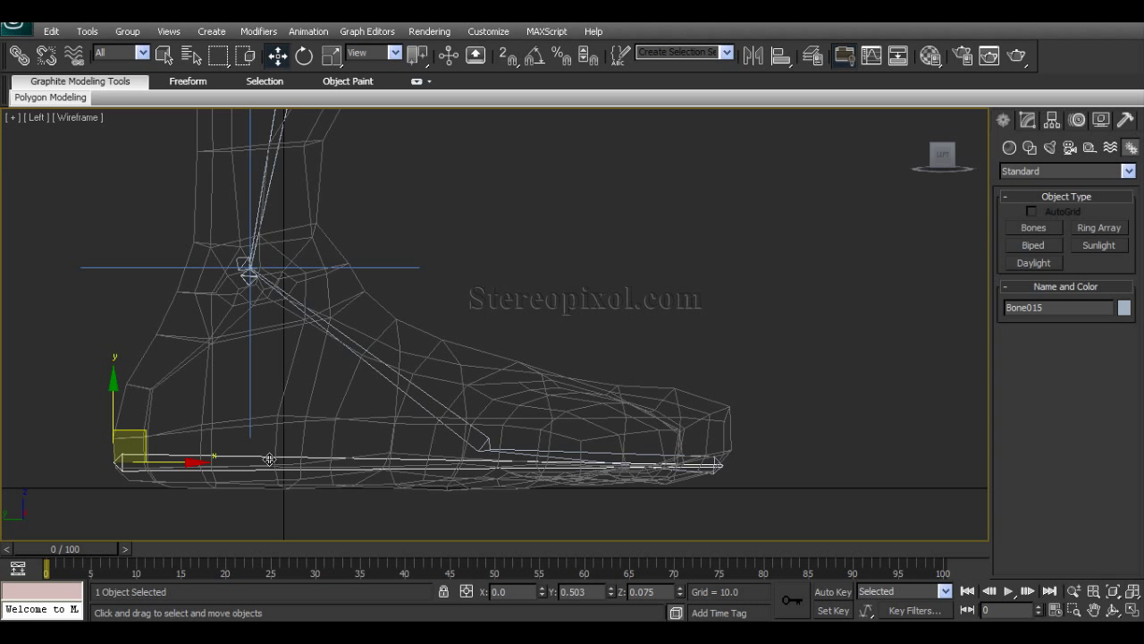
middle_drag(483, 429, 565, 375)
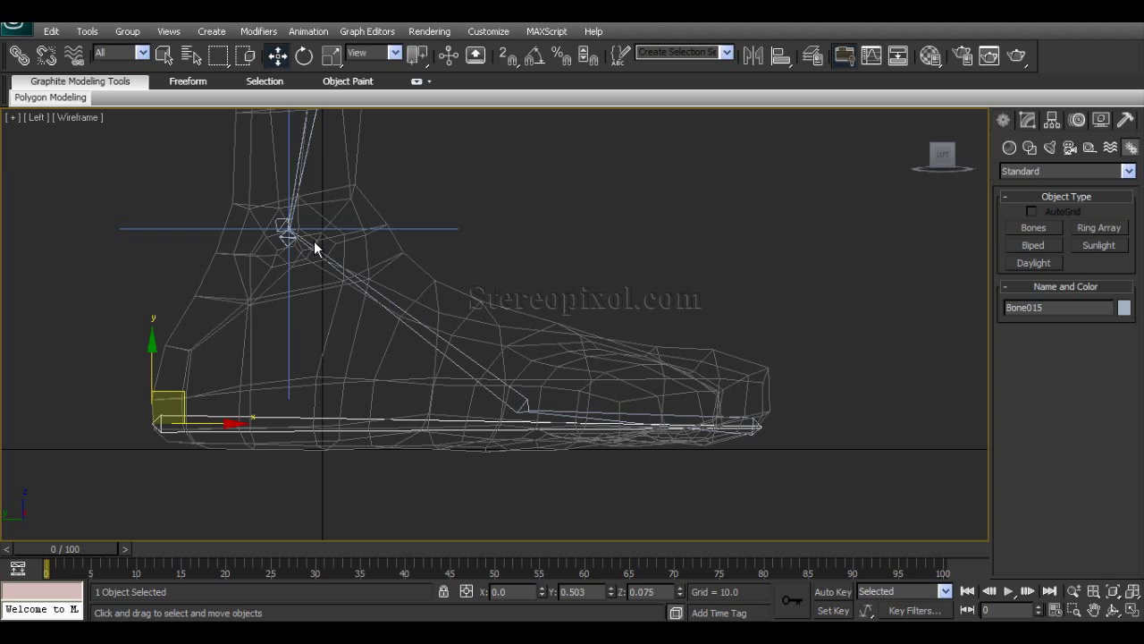
middle_drag(317, 242, 306, 325)
middle_drag(366, 283, 343, 455)
scroll(349, 311, down, 3)
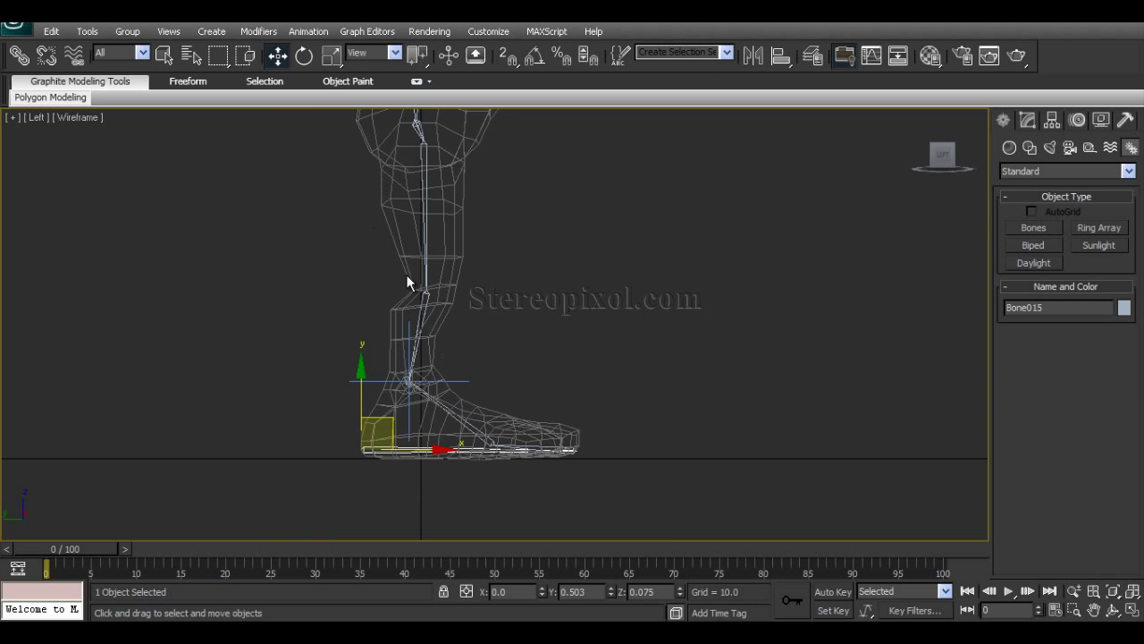
scroll(391, 308, up, 5)
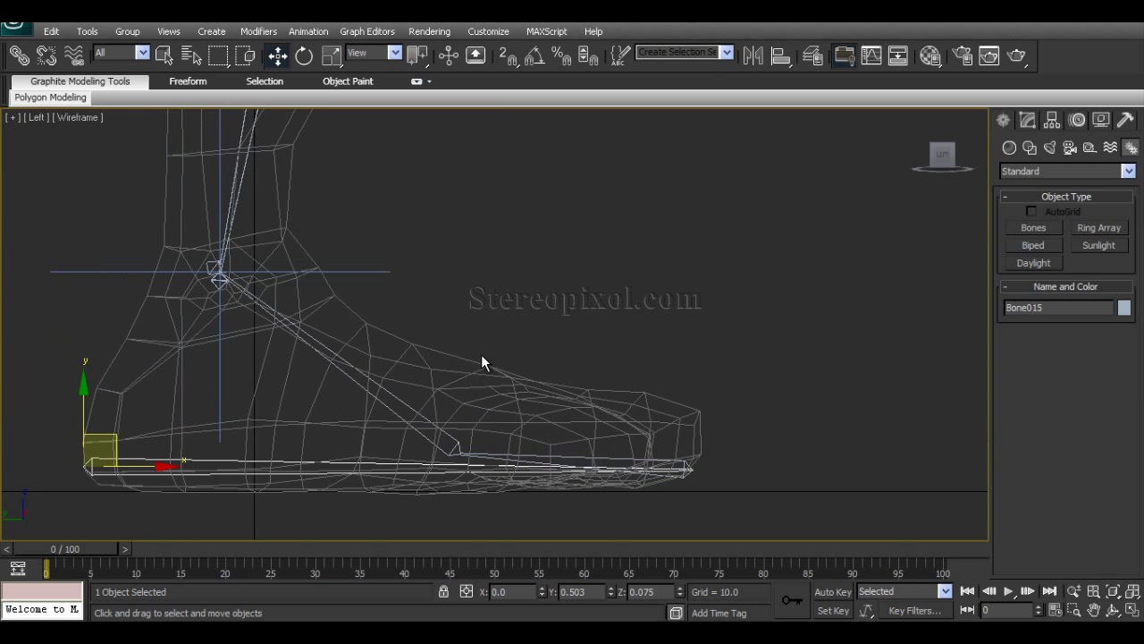
Try rotating the ball-to-ankle bone and the toe bone of the foot chain again, and revert each rotation
click(430, 418)
key(e)
drag(516, 409, 534, 422)
key(ctrl+z)
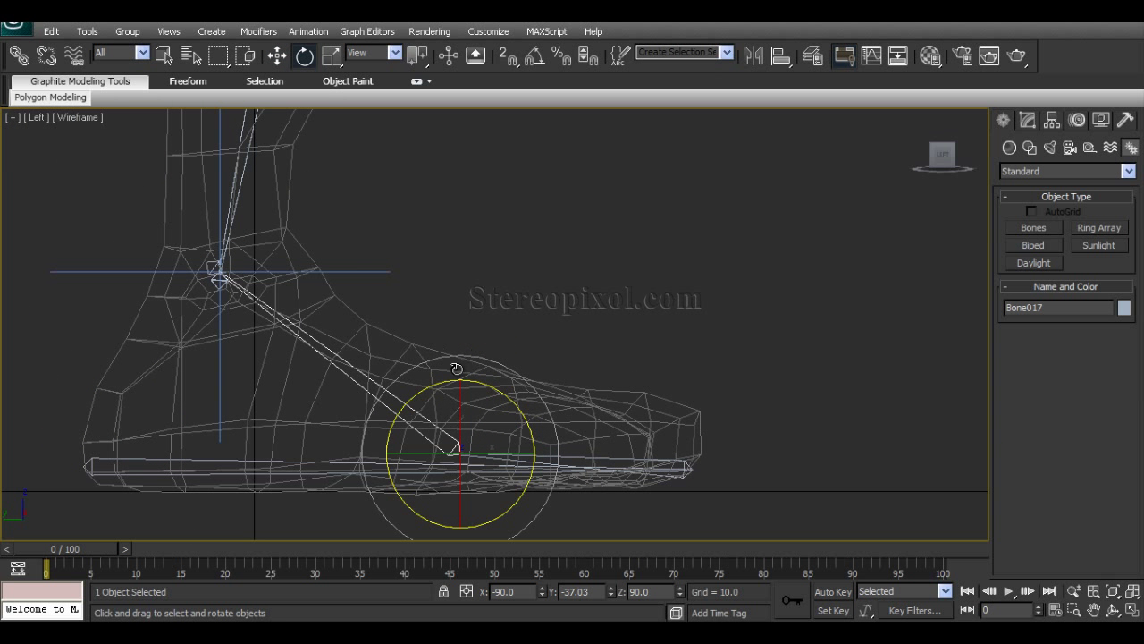
drag(492, 388, 524, 408)
key(ctrl+z)
click(615, 457)
drag(722, 412, 766, 440)
Move the foot chain by its heel bone along X into the character's left foot in the Front view, to X 0.542
middle_drag(487, 301, 447, 306)
click(336, 460)
key(alt+w)
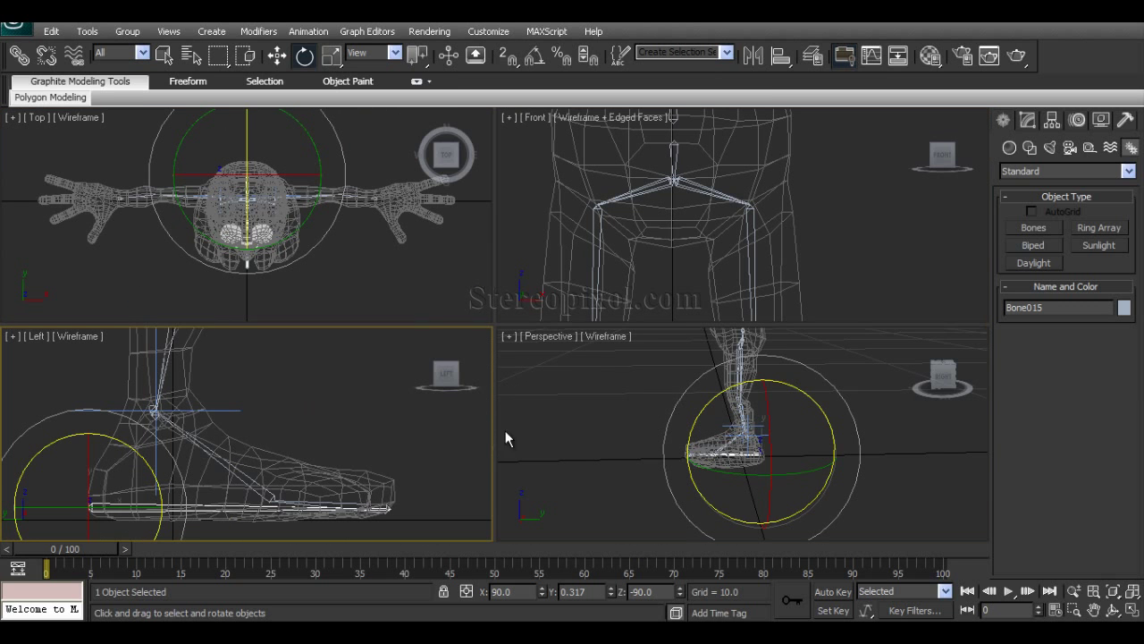
right_click(628, 425)
key(alt+w)
alt+middle_drag(498, 423, 660, 418)
key(w)
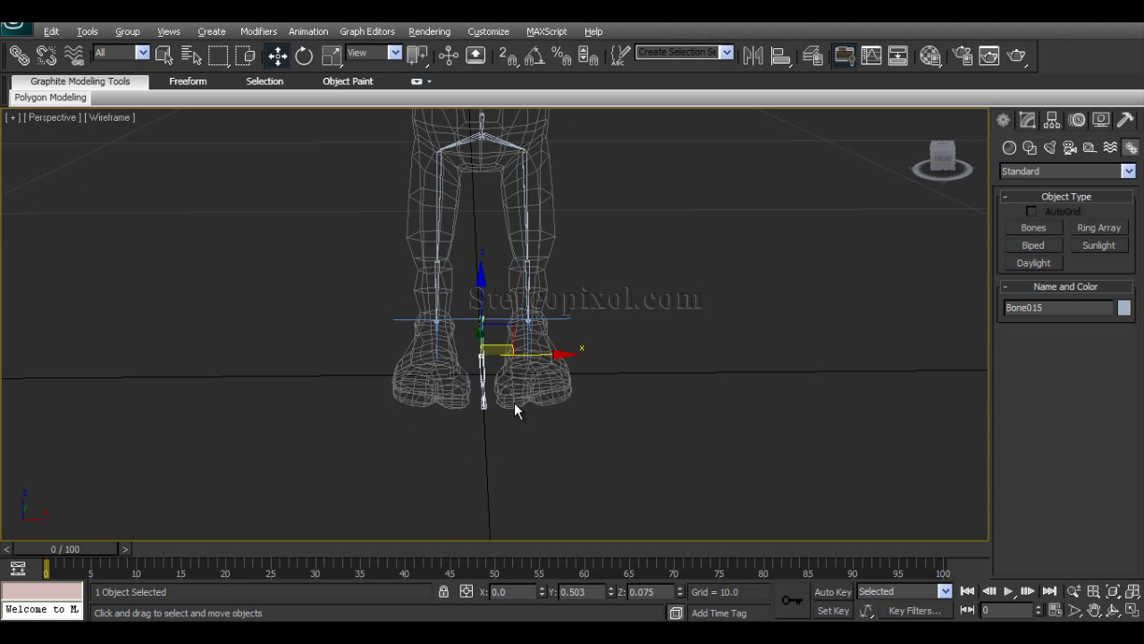
key(alt+w)
middle_drag(688, 259, 675, 170)
key(alt+w)
middle_drag(482, 429, 488, 16)
middle_drag(448, 297, 434, 319)
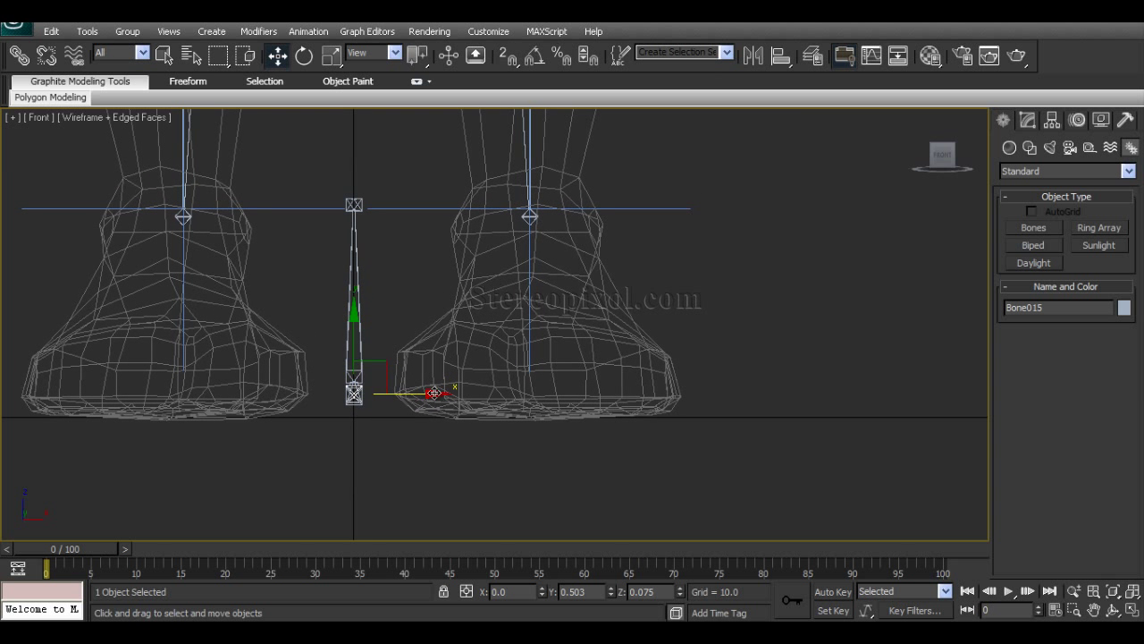
drag(433, 394, 605, 400)
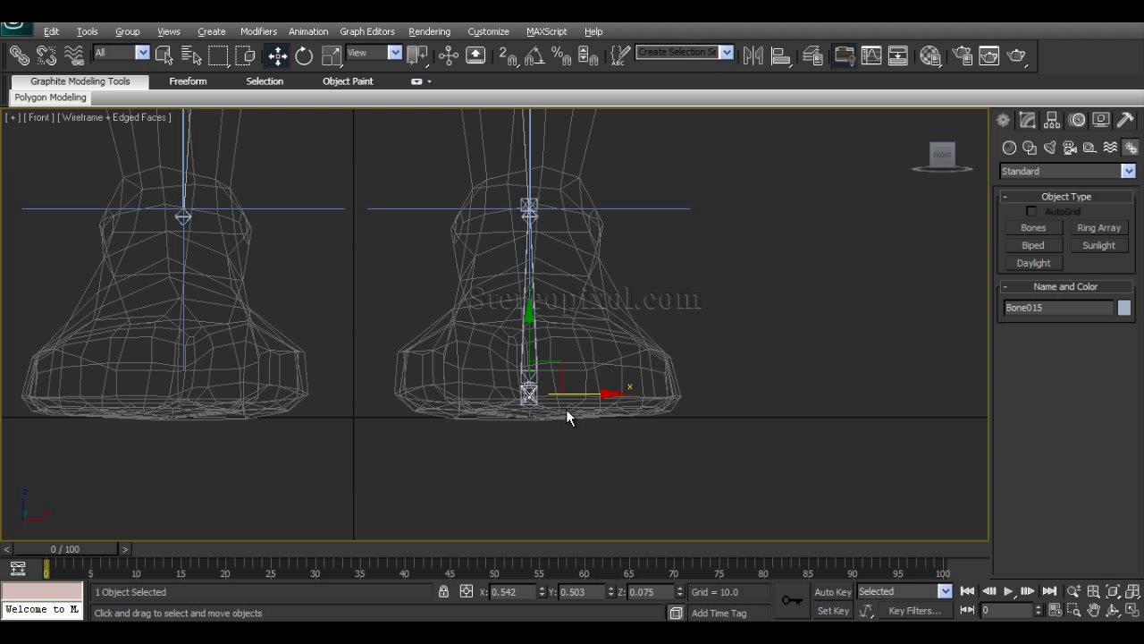
Select all four bones of the foot chain and clone them once as a Copy, offset along X toward the right foot
key(alt+w)
alt+middle_drag(781, 454, 759, 527)
scroll(734, 456, up, 6)
double_click(758, 460)
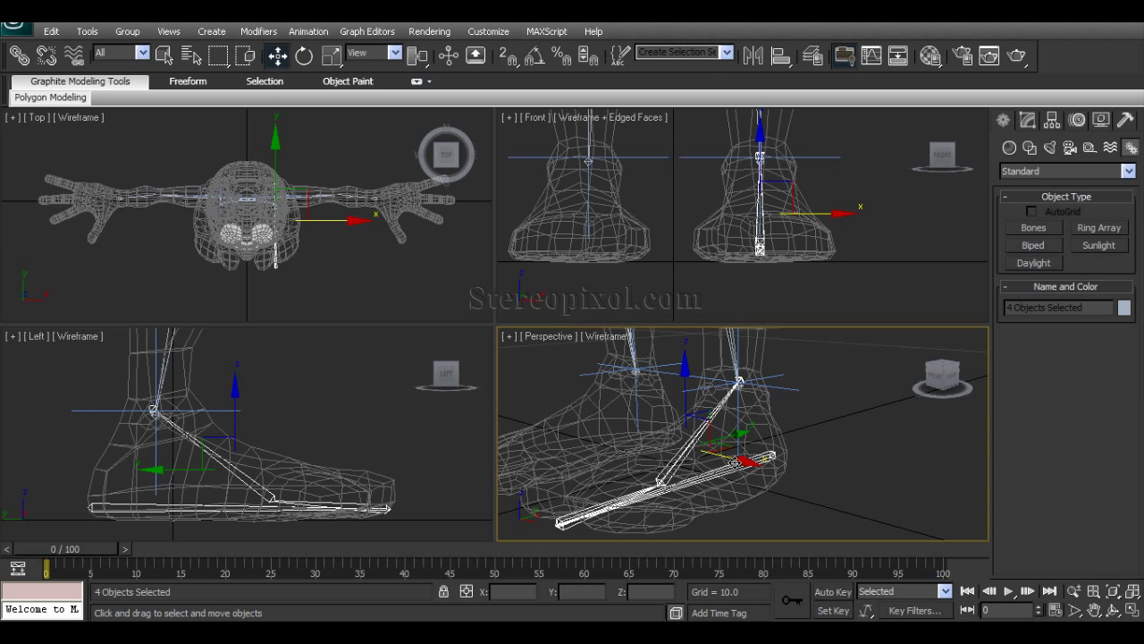
shift+drag(735, 462, 667, 440)
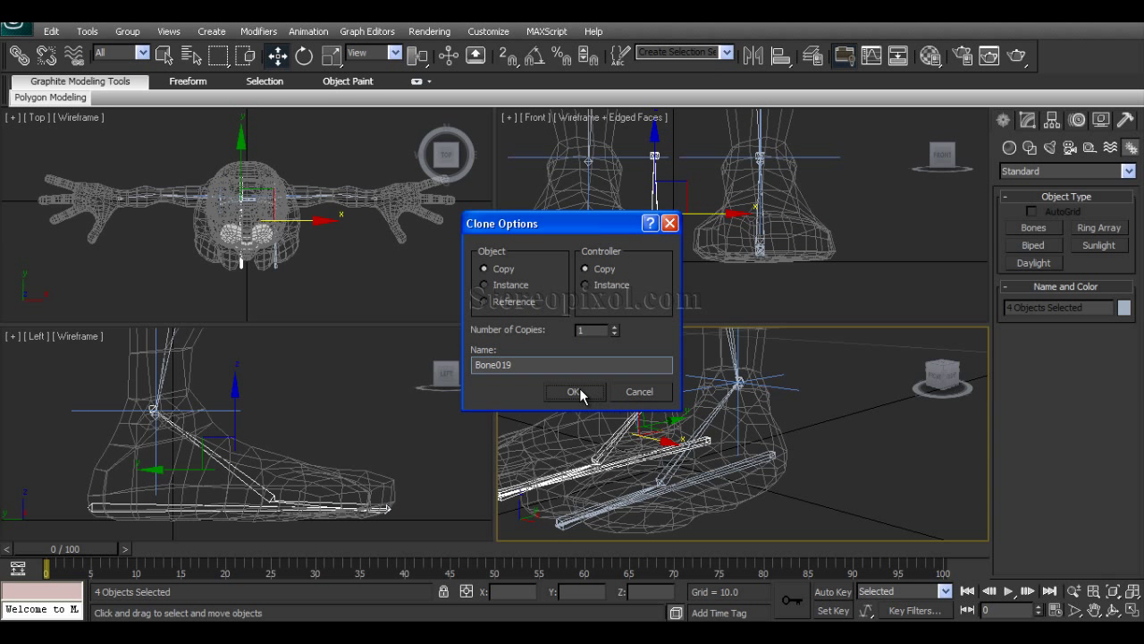
click(577, 392)
Move the cloned foot chain along X into the character's right foot, aligned with its ankle in the Front view
mouse_move(615, 450)
alt+middle_down()
mouse_move(637, 484)
mouse_move(687, 468)
alt+middle_up()
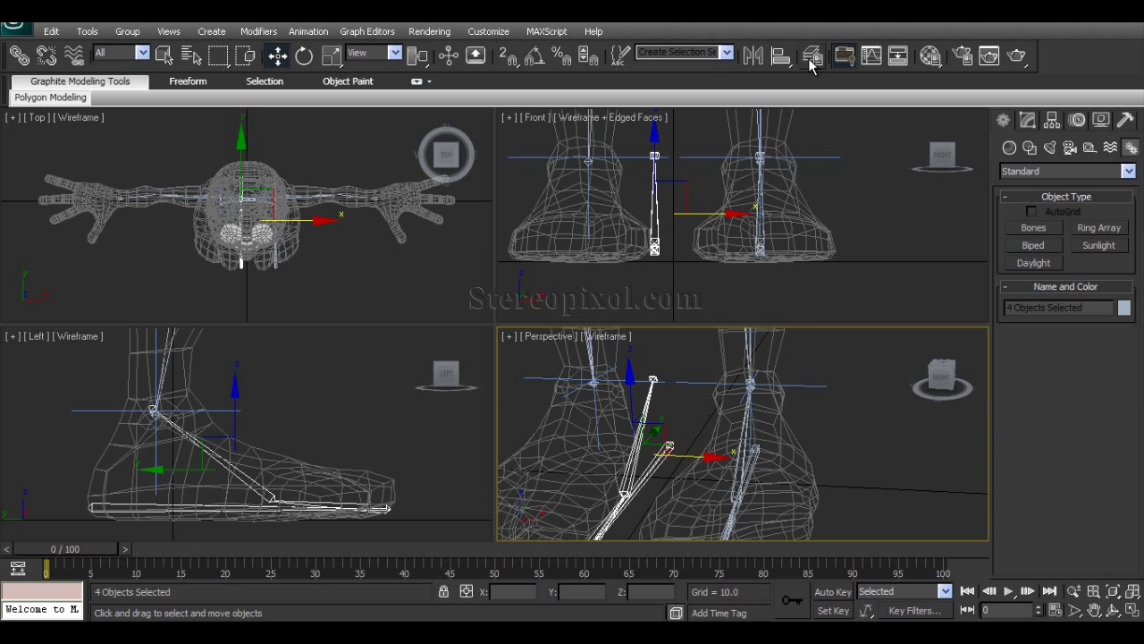
click(754, 58)
click(527, 438)
scroll(643, 429, down, 3)
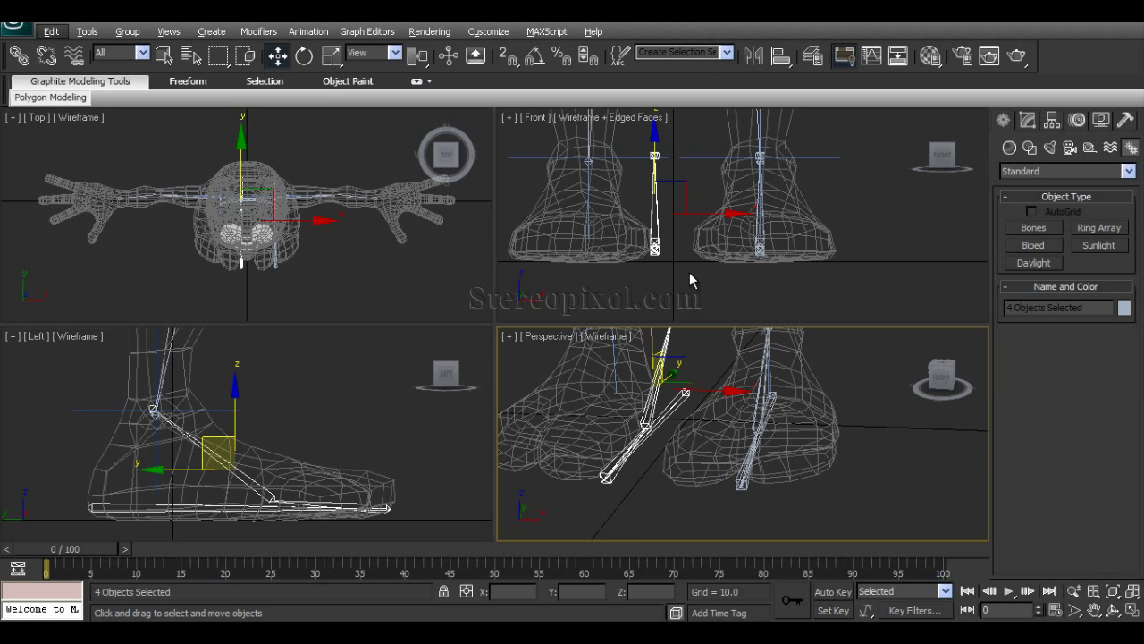
key(alt+w)
alt+middle_drag(623, 321, 659, 516)
key(alt+w)
right_click(630, 268)
key(alt+w)
middle_drag(556, 321, 670, 358)
drag(496, 357, 373, 355)
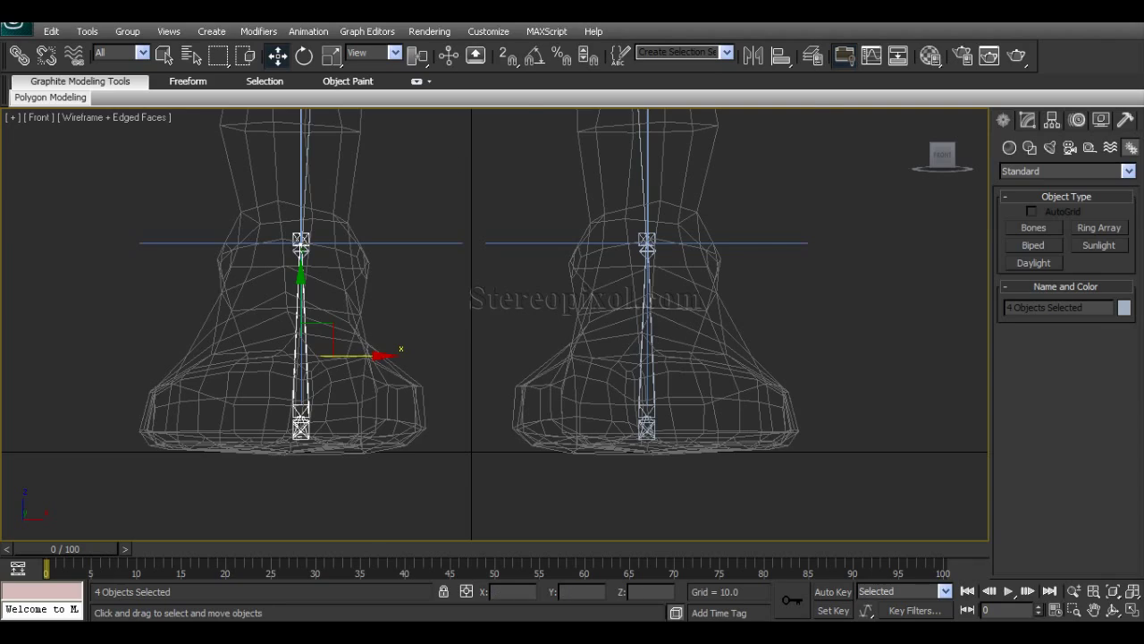
Test-rotate the left foot's ball-to-ankle bone in the Perspective view and undo each rotation
key(alt+w)
middle_click(750, 434)
key(alt+w)
alt+middle_drag(772, 453, 555, 427)
click(594, 432)
key(e)
drag(544, 426, 504, 427)
key(ctrl+z)
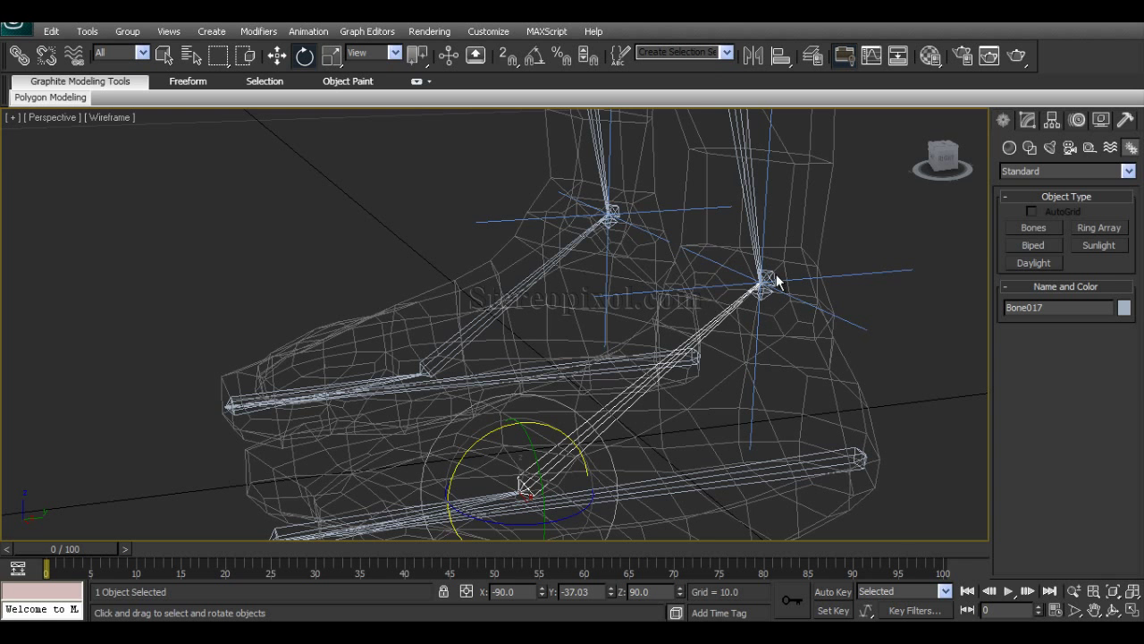
scroll(769, 331, down, 5)
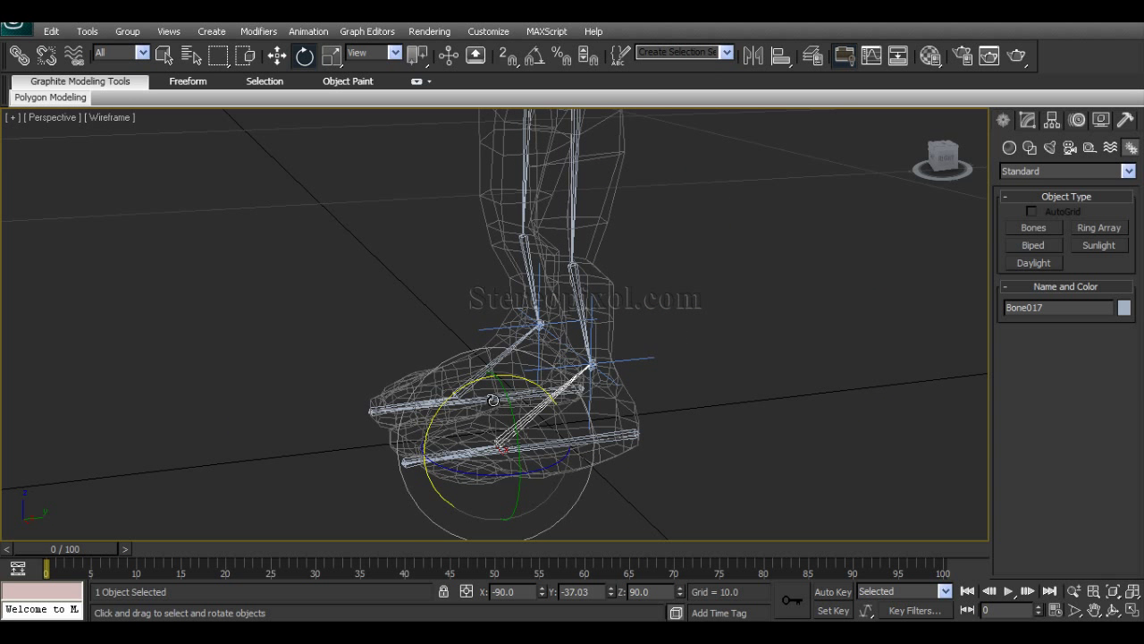
drag(465, 389, 442, 402)
key(ctrl+z)
Inspect the left ankle by selecting its IK goal and the end bone of the foot chain in turn
scroll(594, 417, up, 5)
middle_drag(626, 358, 516, 219)
click(847, 279)
middle_drag(865, 315, 822, 385)
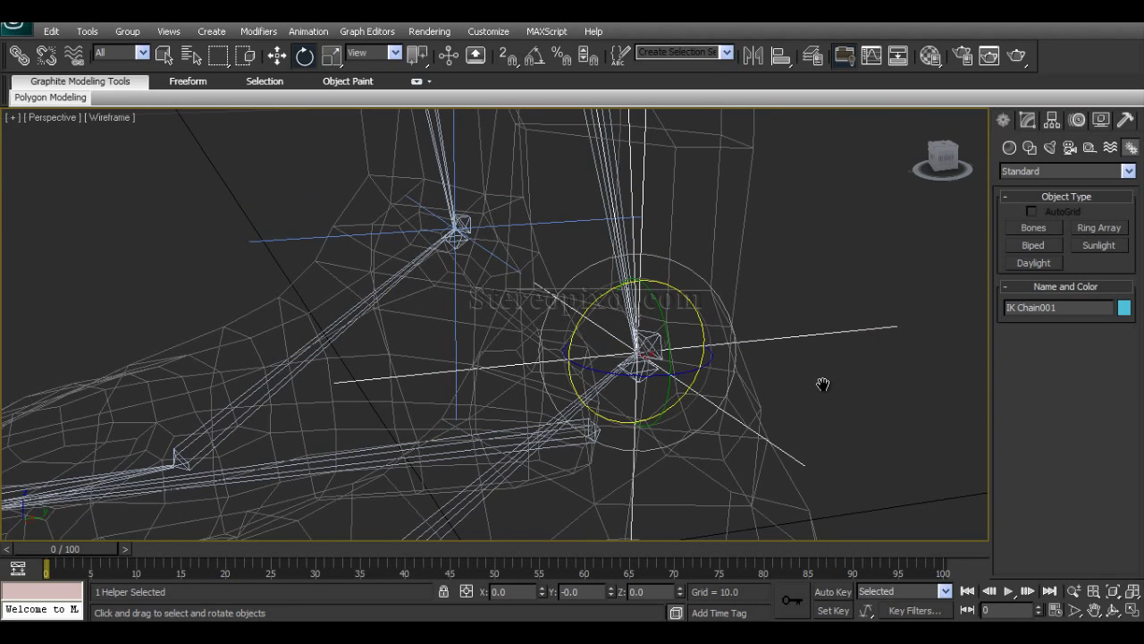
key(w)
mouse_move(656, 328)
mouse_down()
mouse_move(496, 157)
mouse_move(550, 161)
mouse_move(545, 198)
mouse_move(648, 334)
mouse_up()
click(649, 347)
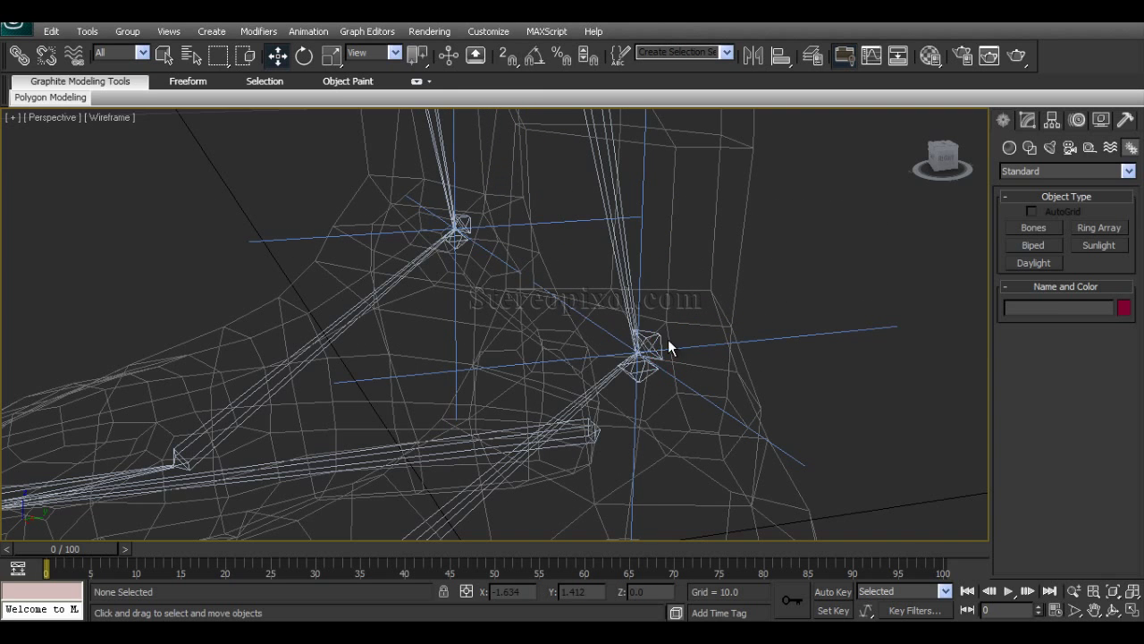
click(653, 338)
alt+middle_drag(682, 384, 776, 465)
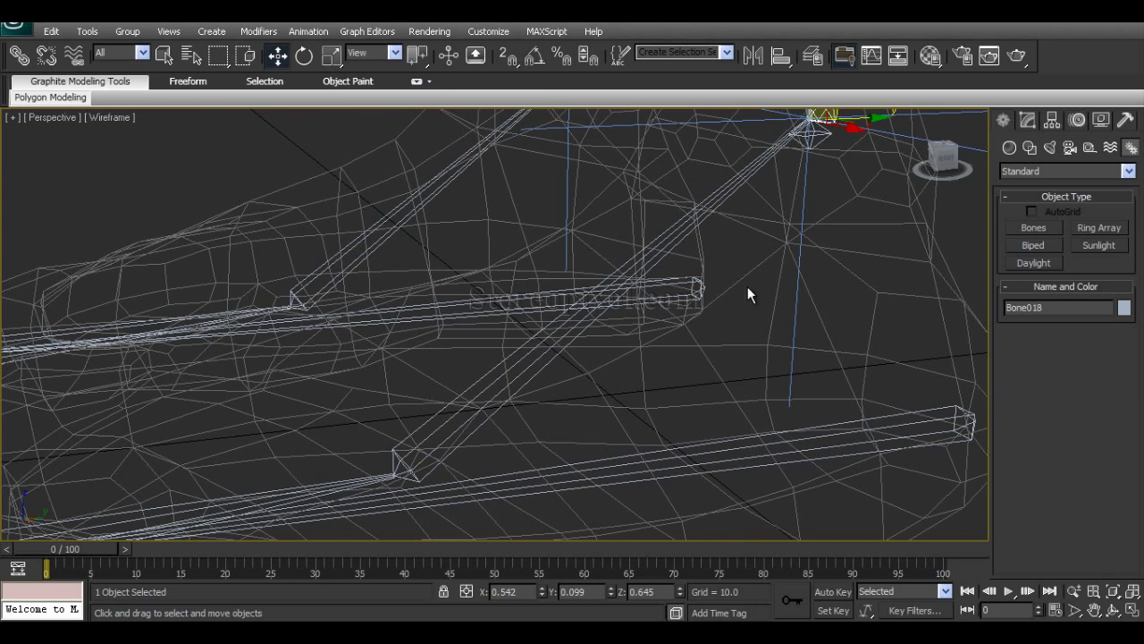
Select the left thigh bone to check its modify settings, and clear the selection
scroll(760, 320, down, 5)
middle_drag(618, 326, 640, 350)
scroll(640, 350, up, 2)
middle_drag(662, 255, 608, 435)
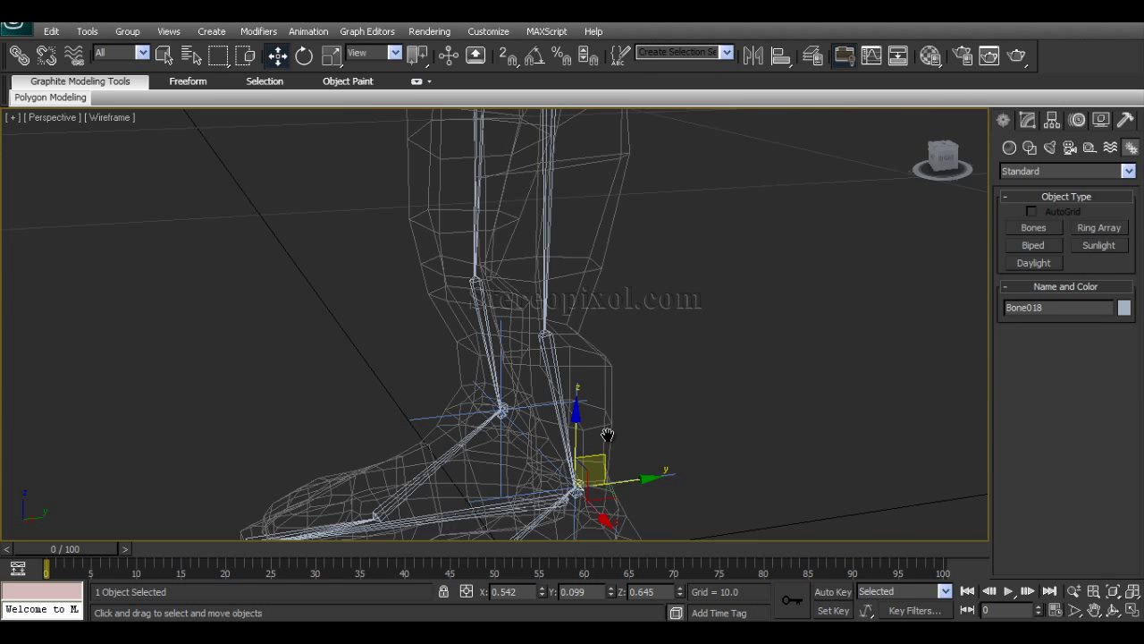
click(541, 212)
click(1028, 120)
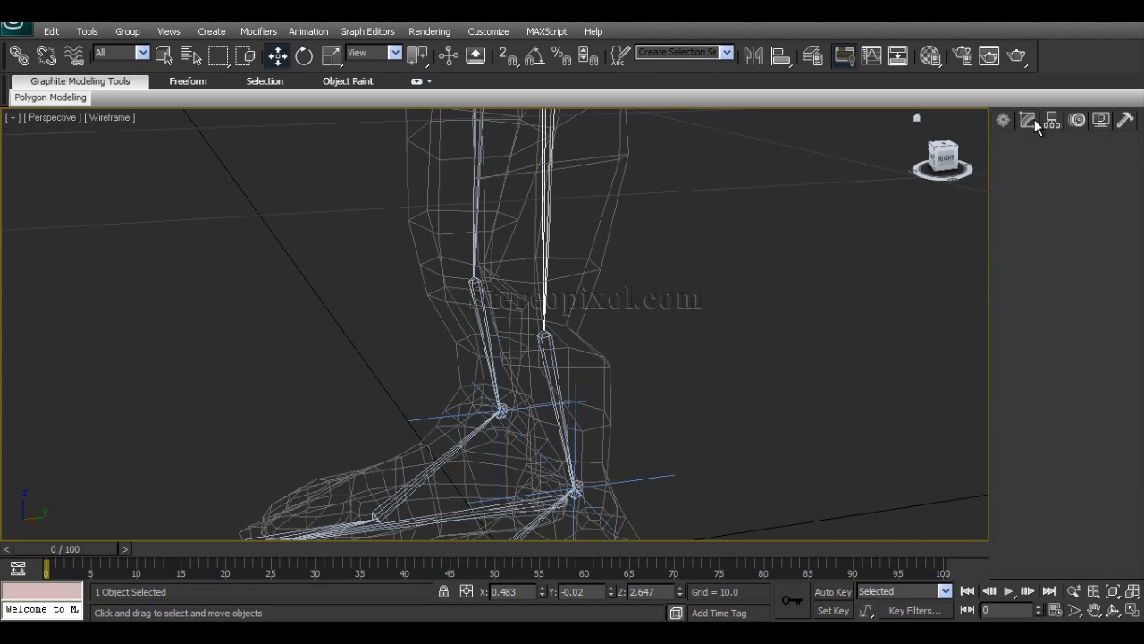
click(681, 337)
Link the left leg's IK goal to the end bone of the left foot chain at the ankle
middle_drag(675, 344, 501, 337)
scroll(684, 329, up, 4)
click(791, 299)
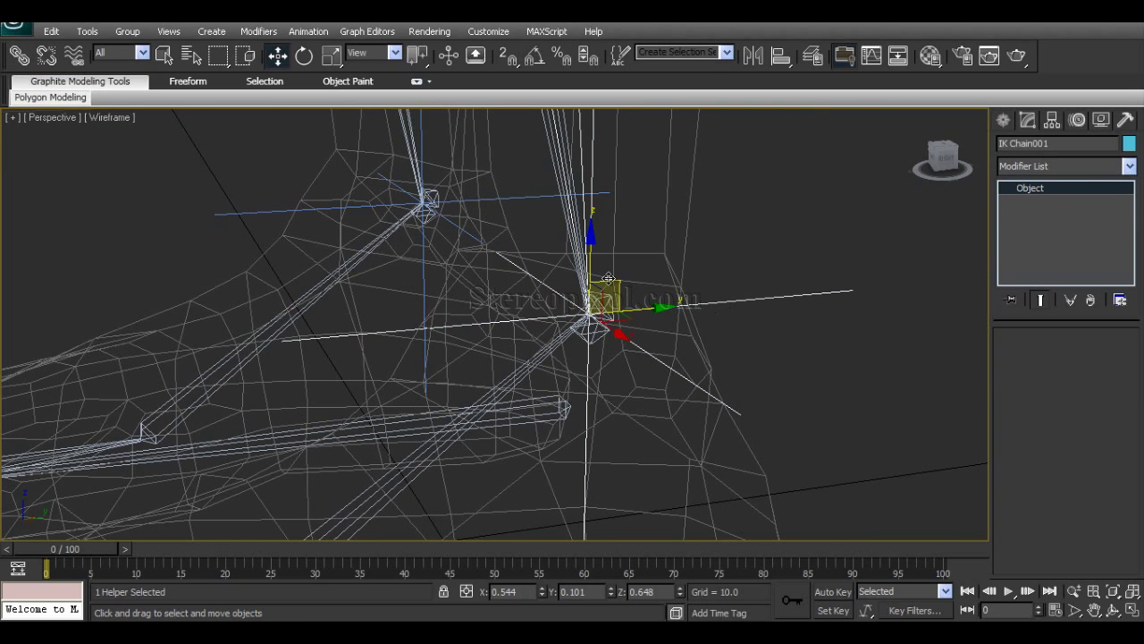
click(19, 55)
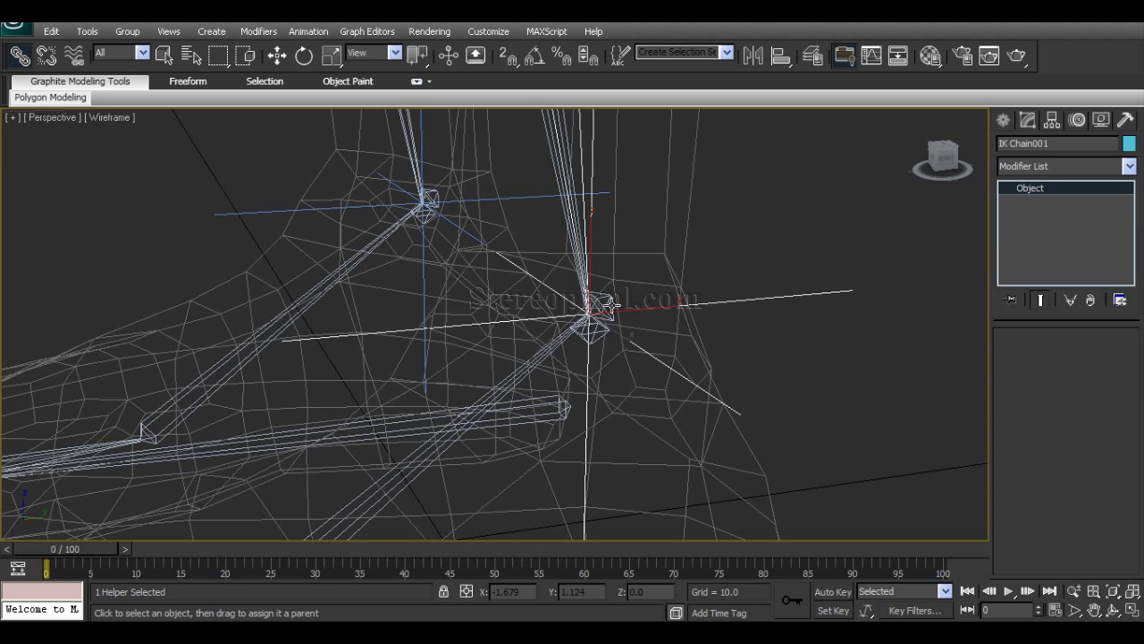
key(w)
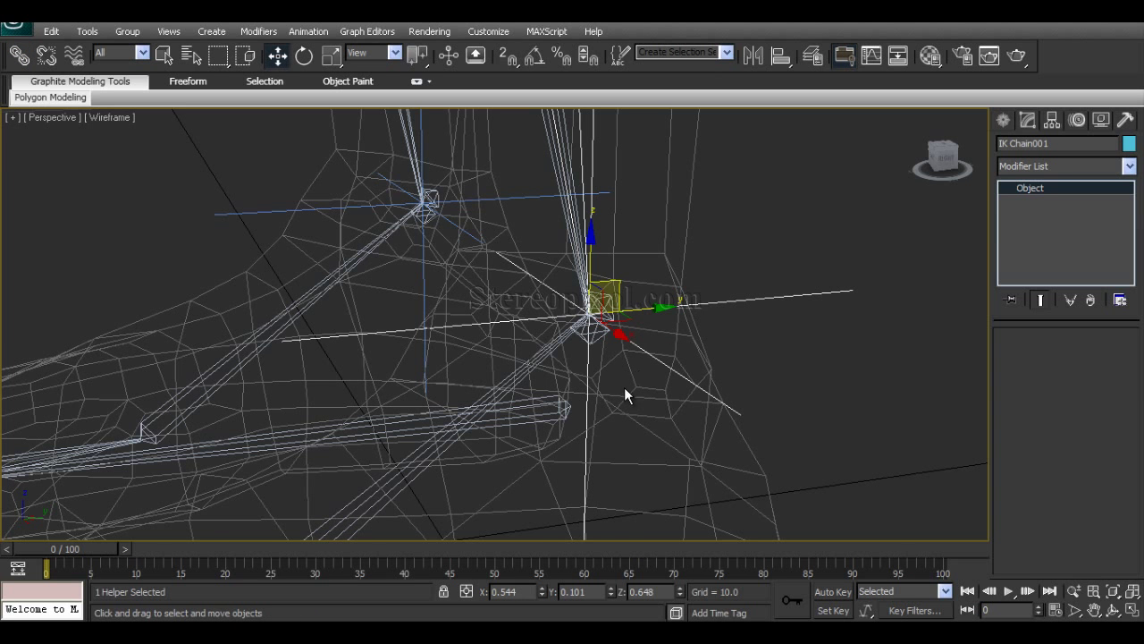
Test the left foot rig by rotating a foot bone and moving the heel-to-toe bone in the Perspective view
middle_drag(625, 392, 738, 292)
scroll(739, 292, down, 5)
click(475, 364)
key(e)
drag(460, 338, 417, 352)
middle_drag(541, 295, 523, 346)
click(638, 446)
key(w)
alt+middle_drag(592, 453, 570, 522)
mouse_move(556, 397)
mouse_down()
mouse_move(457, 301)
mouse_move(503, 308)
mouse_move(483, 375)
mouse_move(546, 403)
mouse_up()
Link the right leg's IK goal to the end bone of the right foot chain and clear the selection
alt+middle_drag(393, 409, 529, 425)
scroll(441, 409, up, 3)
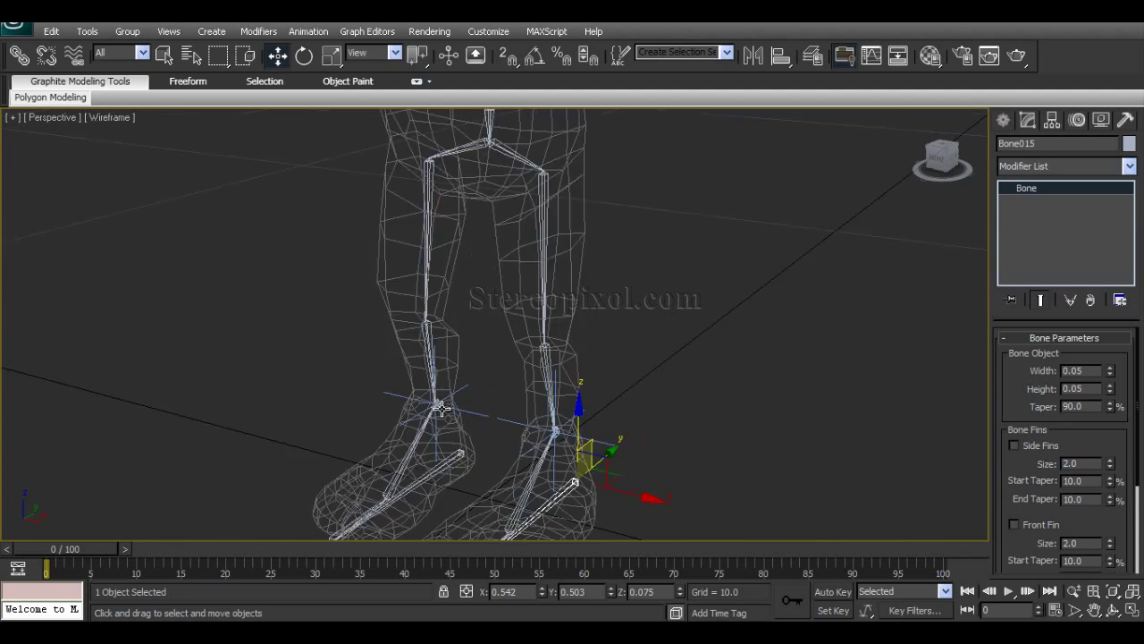
scroll(440, 409, up, 2)
middle_drag(440, 408, 499, 396)
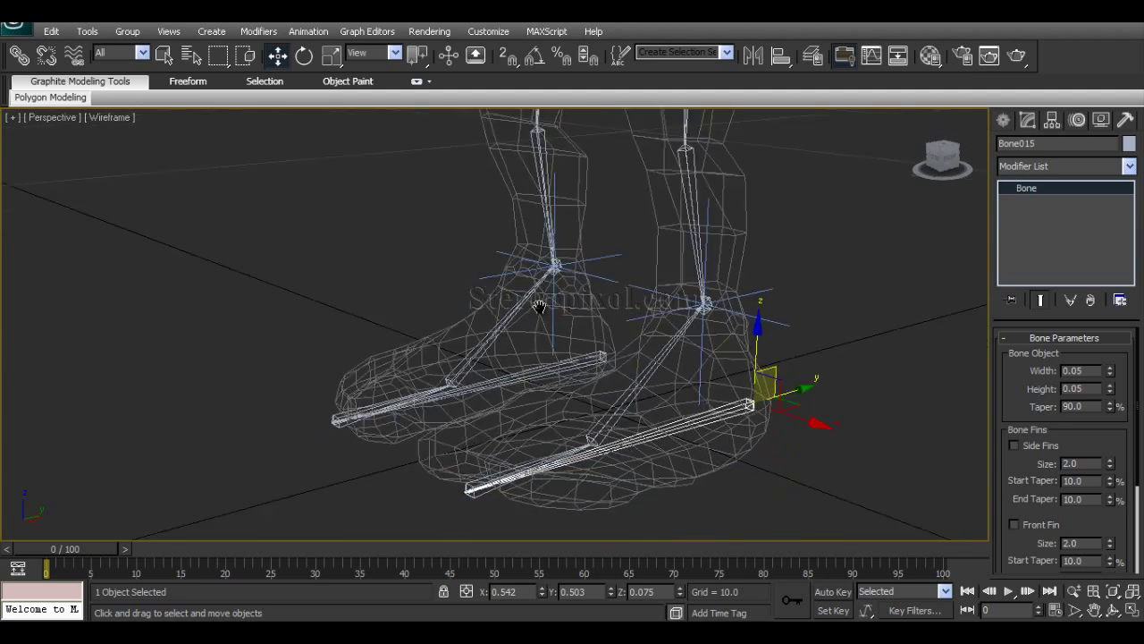
alt+middle_drag(546, 291, 439, 296)
click(482, 410)
mouse_move(408, 357)
alt+middle_down()
mouse_move(421, 348)
mouse_move(399, 325)
mouse_move(401, 359)
alt+middle_up()
alt+middle_drag(366, 319, 372, 314)
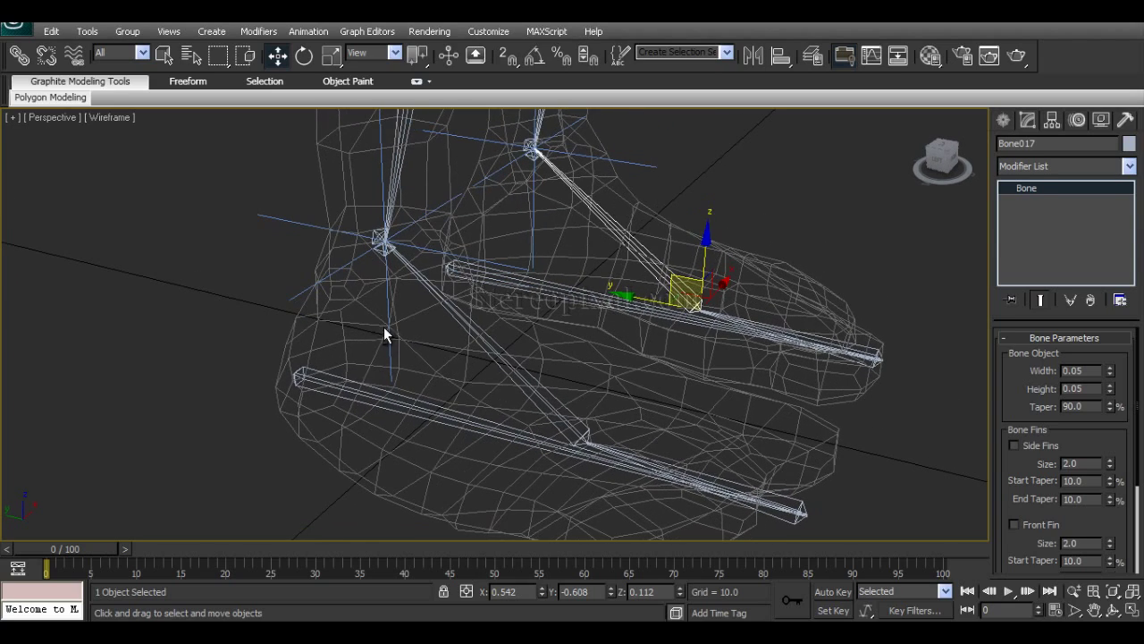
click(320, 280)
click(19, 53)
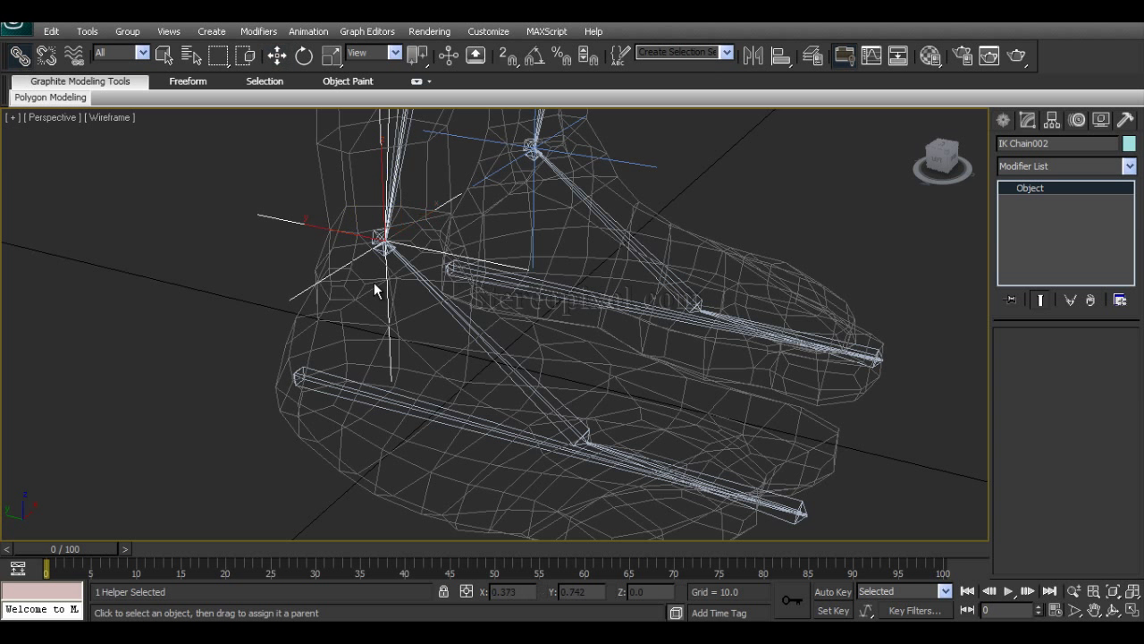
drag(320, 231, 298, 224)
key(w)
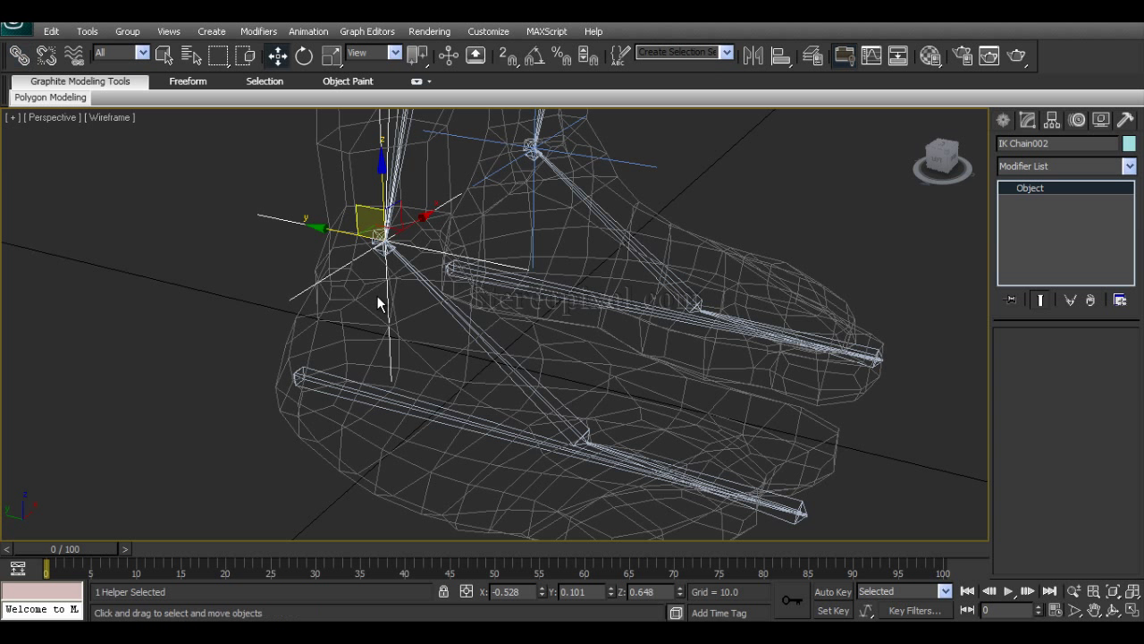
click(250, 285)
Test-move the end bone at the right ankle and undo the move
scroll(327, 345, up, 10)
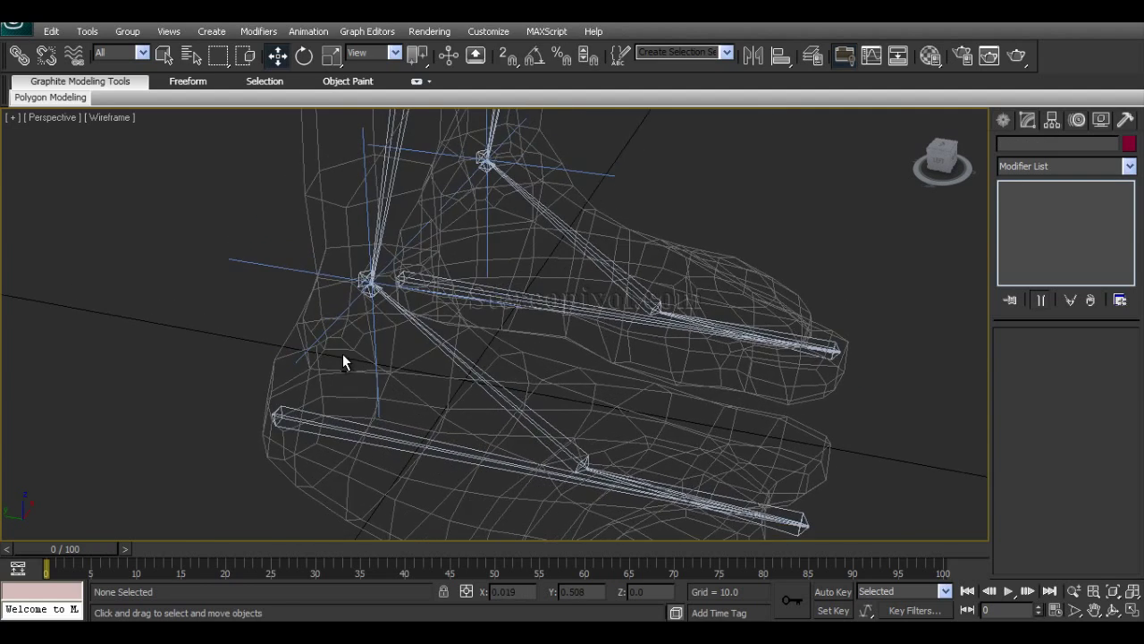
click(296, 270)
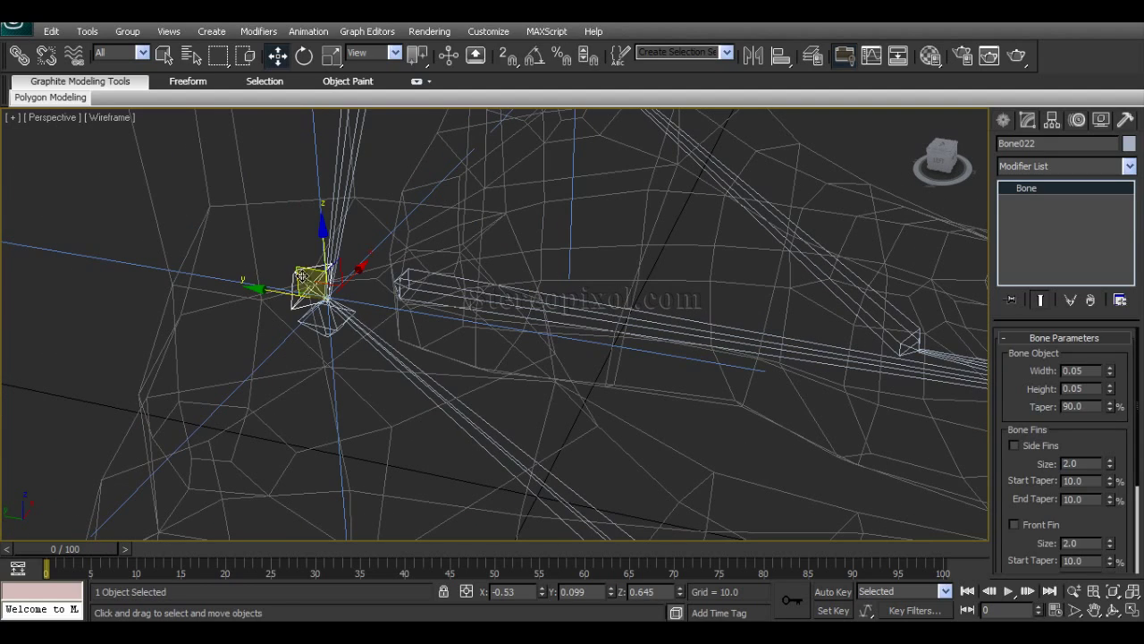
drag(303, 270, 336, 233)
key(ctrl+z)
middle_drag(312, 335, 330, 278)
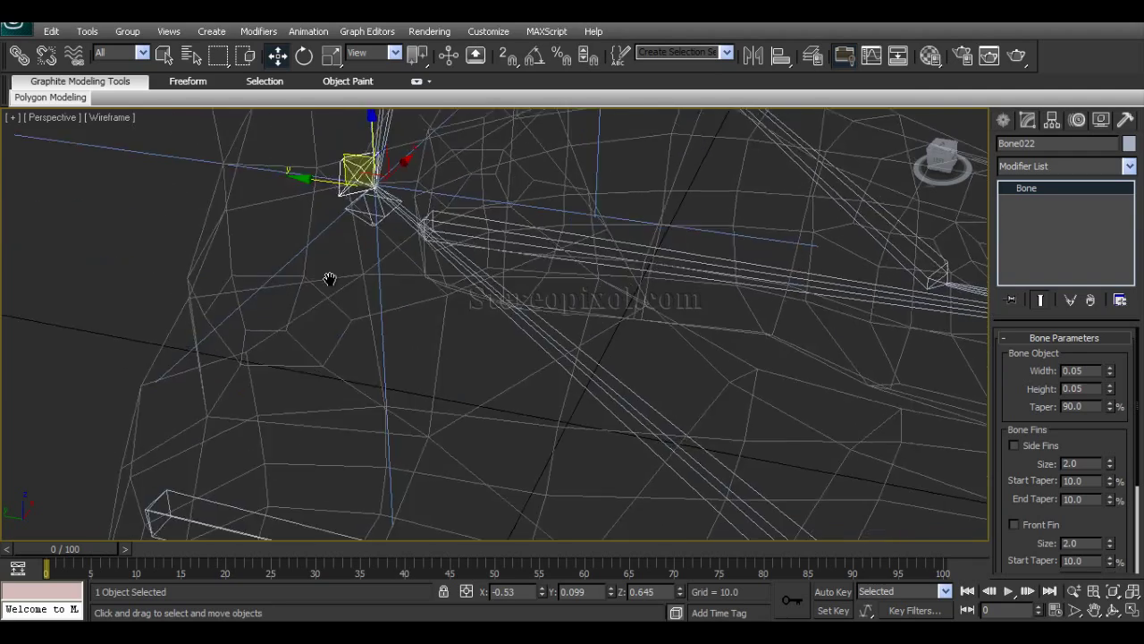
scroll(375, 344, down, 5)
scroll(362, 348, up, 5)
Test-move the right foot's heel-to-toe bone, undo the move, and clear the selection
click(370, 380)
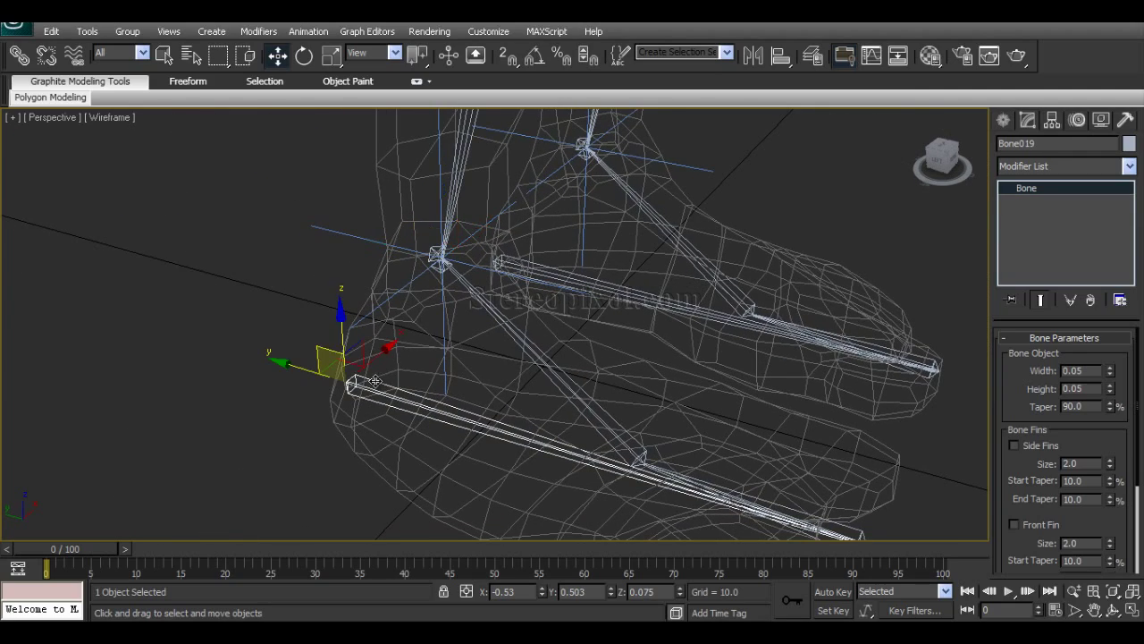
drag(324, 349, 401, 288)
key(ctrl+z)
alt+middle_drag(343, 339, 357, 335)
scroll(357, 336, down, 10)
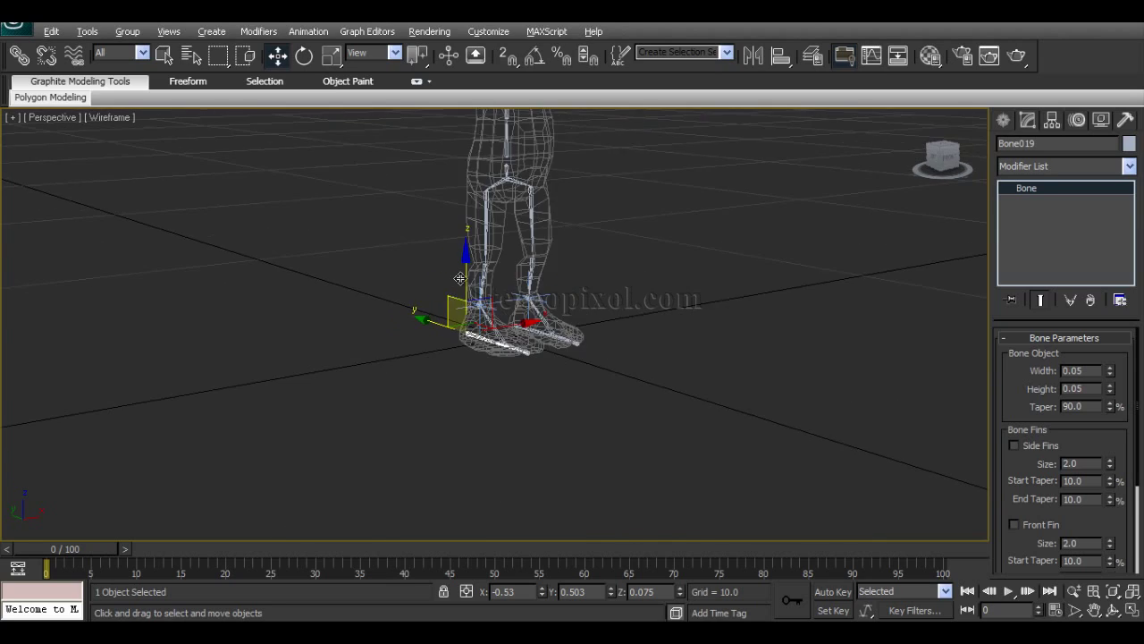
click(651, 274)
Test-rotate the left foot's ball-to-ankle bone, undo the rotation, and clear the selection
scroll(510, 343, up, 5)
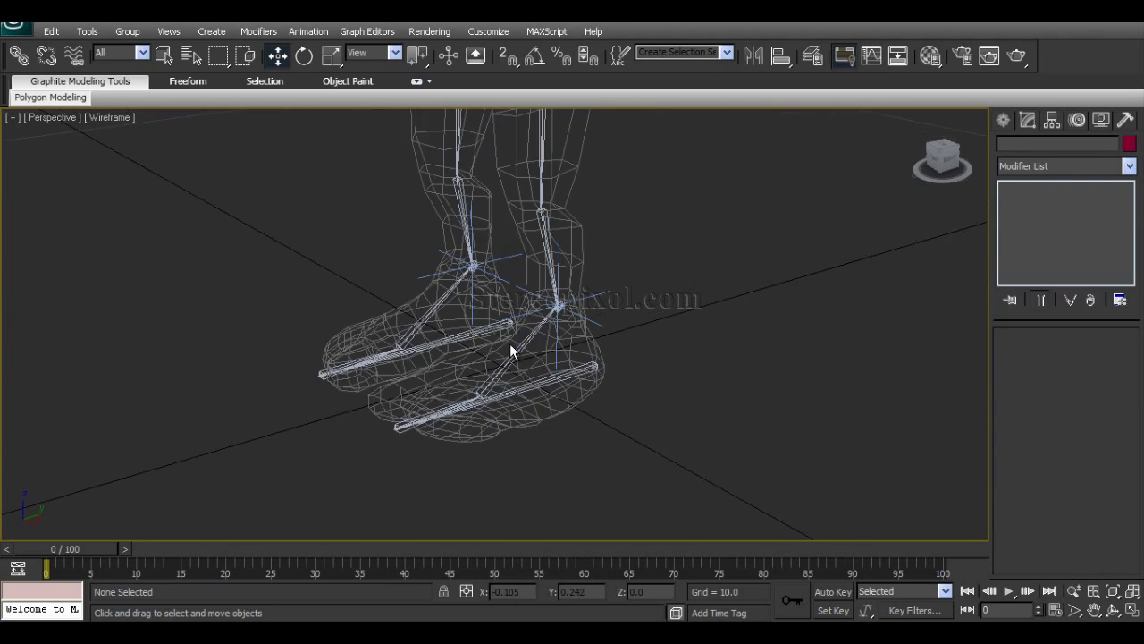
scroll(549, 237, down, 6)
middle_drag(544, 229, 501, 342)
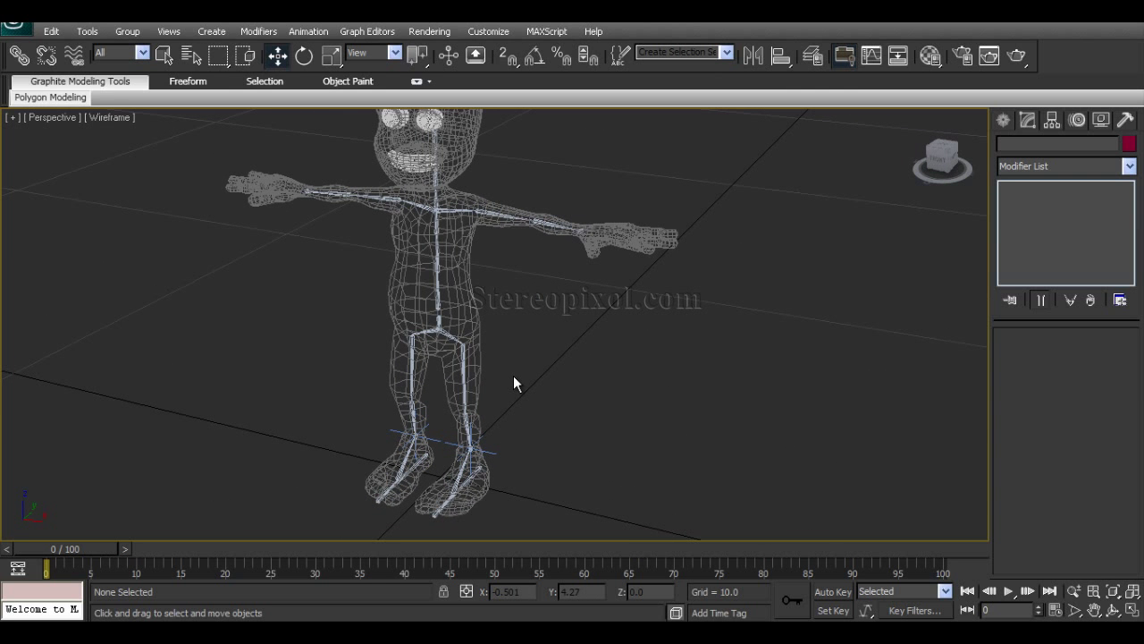
middle_drag(552, 430, 572, 349)
alt+middle_drag(509, 425, 481, 227)
alt+middle_drag(512, 370, 489, 372)
middle_drag(489, 415, 519, 409)
scroll(484, 372, up, 3)
click(518, 409)
key(e)
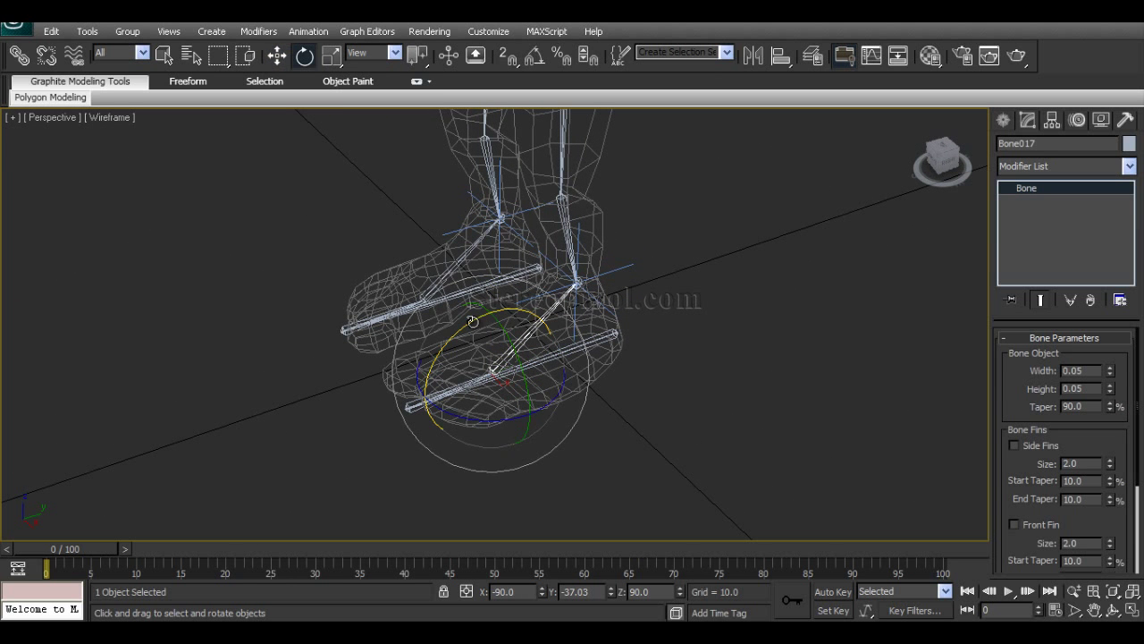
drag(473, 322, 456, 340)
key(ctrl+z)
alt+middle_drag(622, 425, 637, 421)
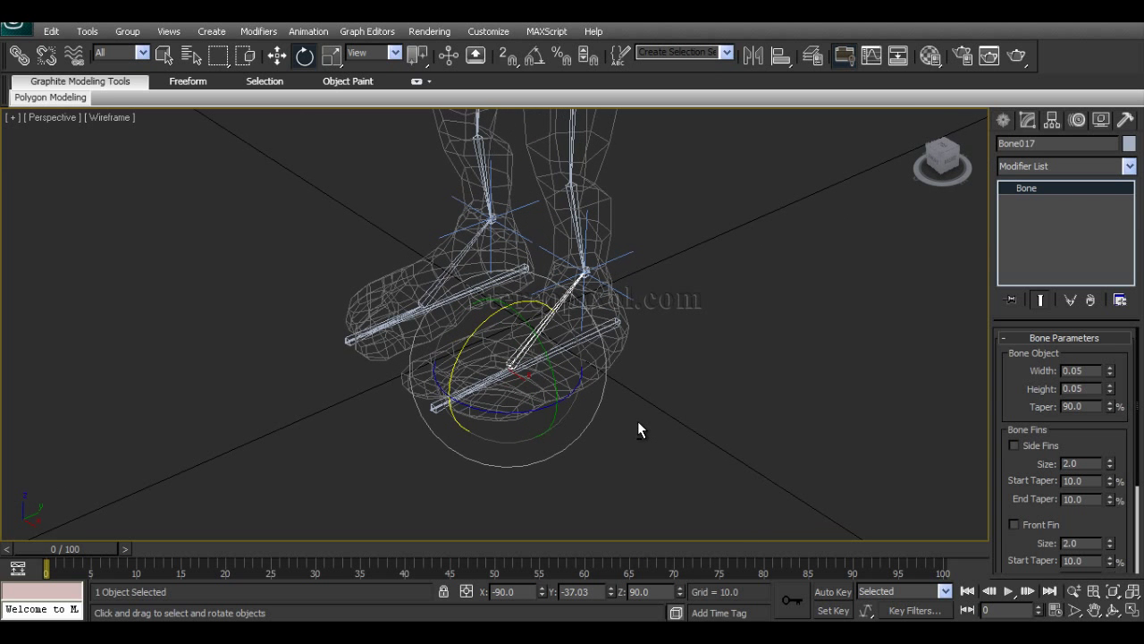
click(637, 421)
Test-rotate the left foot's toe-to-ball bone in the Perspective view
click(436, 396)
alt+middle_drag(434, 411, 376, 360)
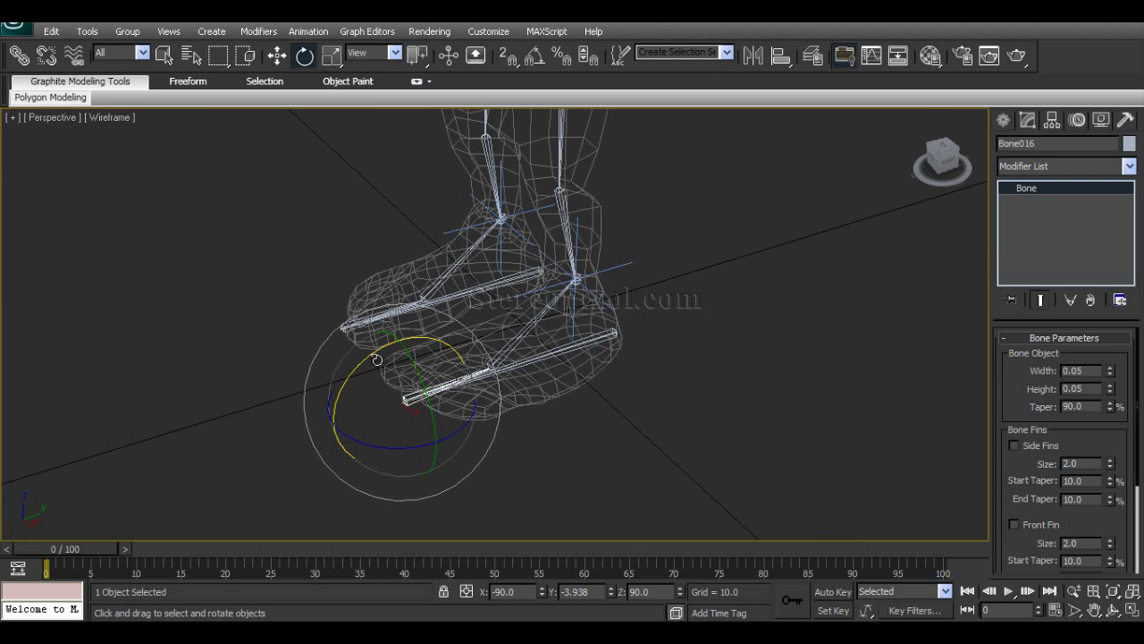
drag(376, 360, 335, 371)
alt+middle_drag(536, 420, 507, 365)
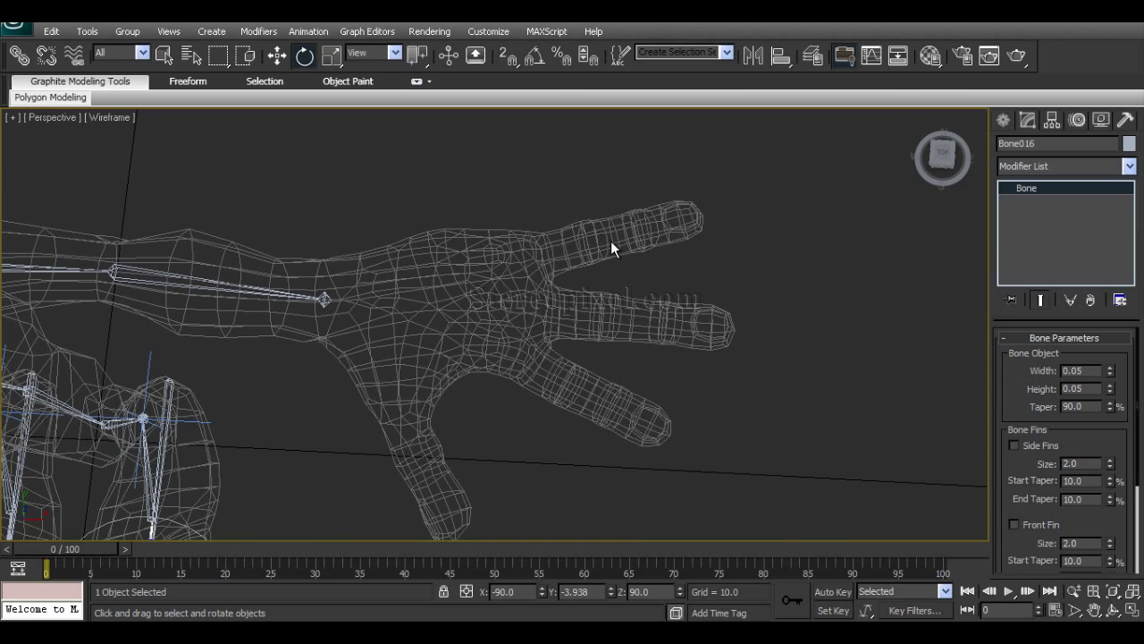
Bring the character's left hand up in the maximized Top view and start the Bones tool
key(alt+w)
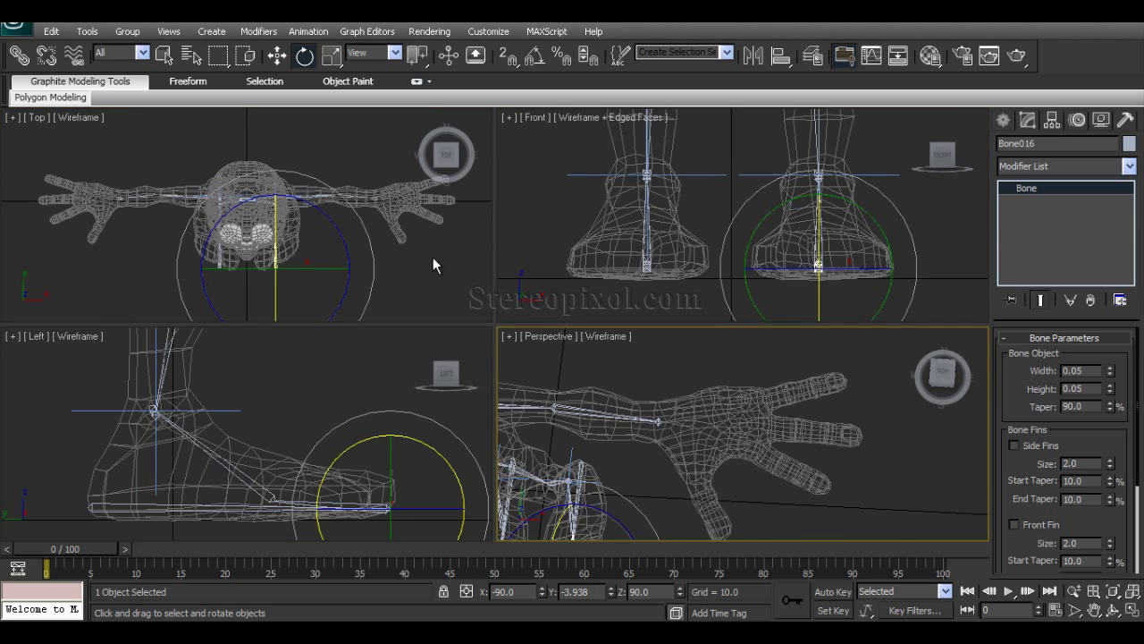
right_click(432, 259)
key(alt+w)
middle_drag(638, 293, 258, 245)
scroll(441, 246, up, 2)
middle_drag(450, 189, 447, 235)
scroll(427, 212, up, 2)
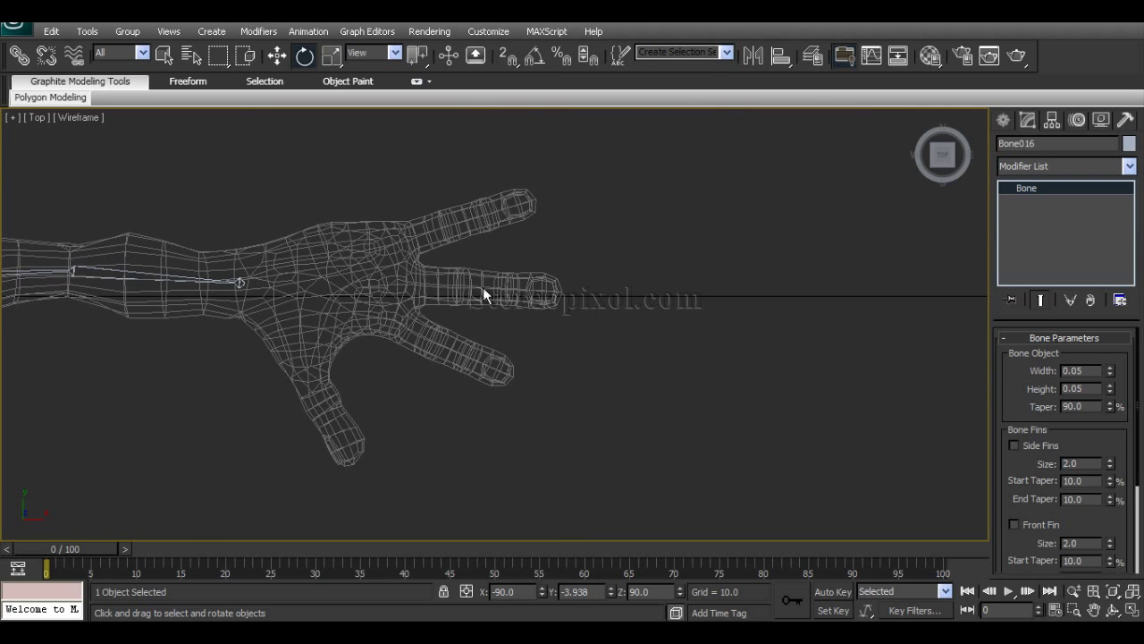
middle_drag(483, 288, 484, 293)
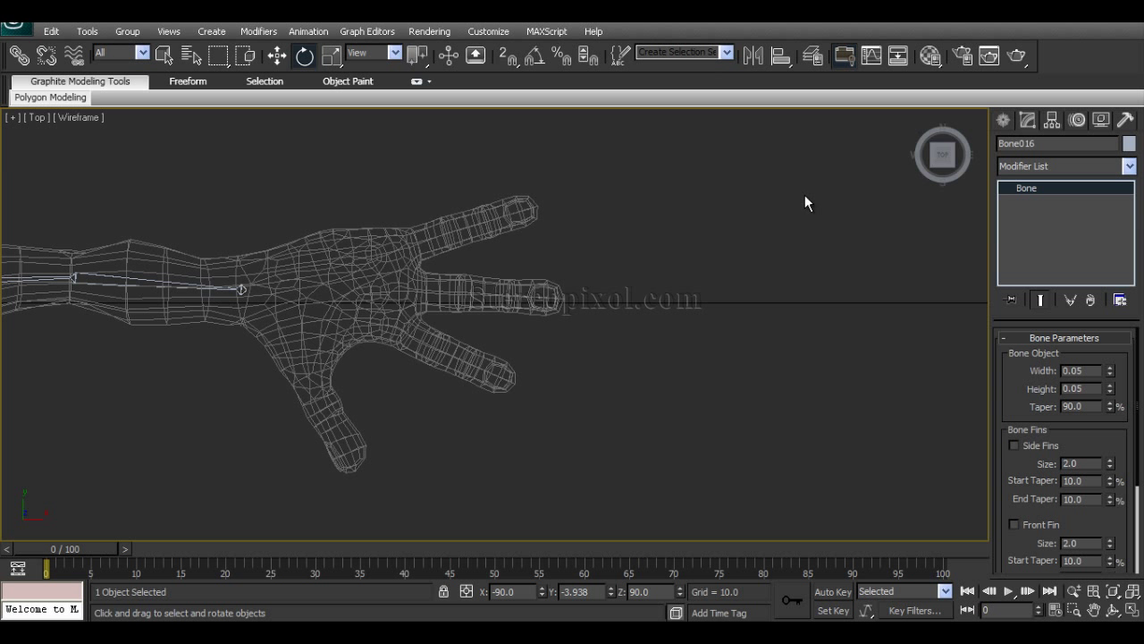
middle_drag(439, 268, 463, 288)
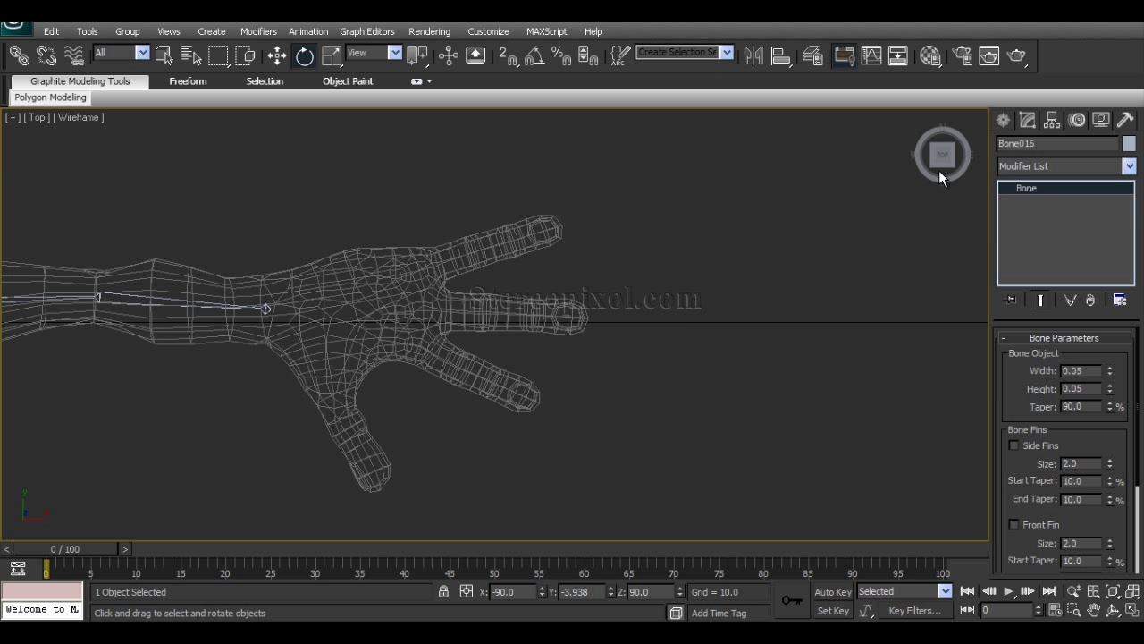
click(1004, 122)
click(1037, 229)
middle_drag(574, 196, 459, 323)
click(219, 170)
click(445, 171)
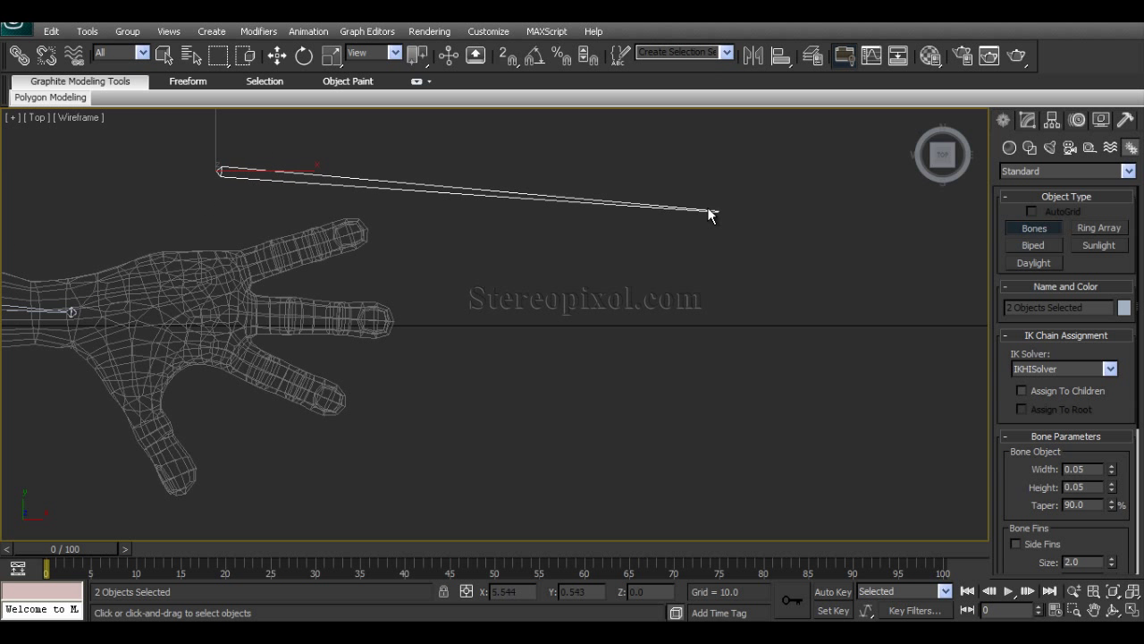
right_click(424, 164)
Draw a single bone along the left hand's middle finger from its base knuckle to just past the fingertip
middle_drag(319, 304, 374, 316)
scroll(323, 284, up, 2)
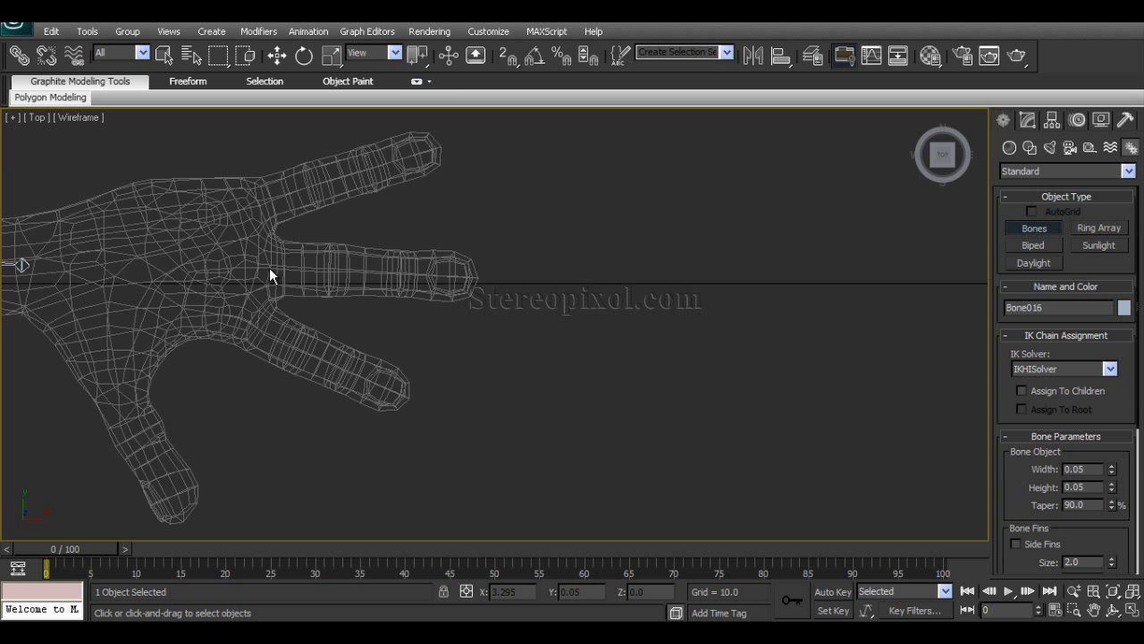
click(270, 269)
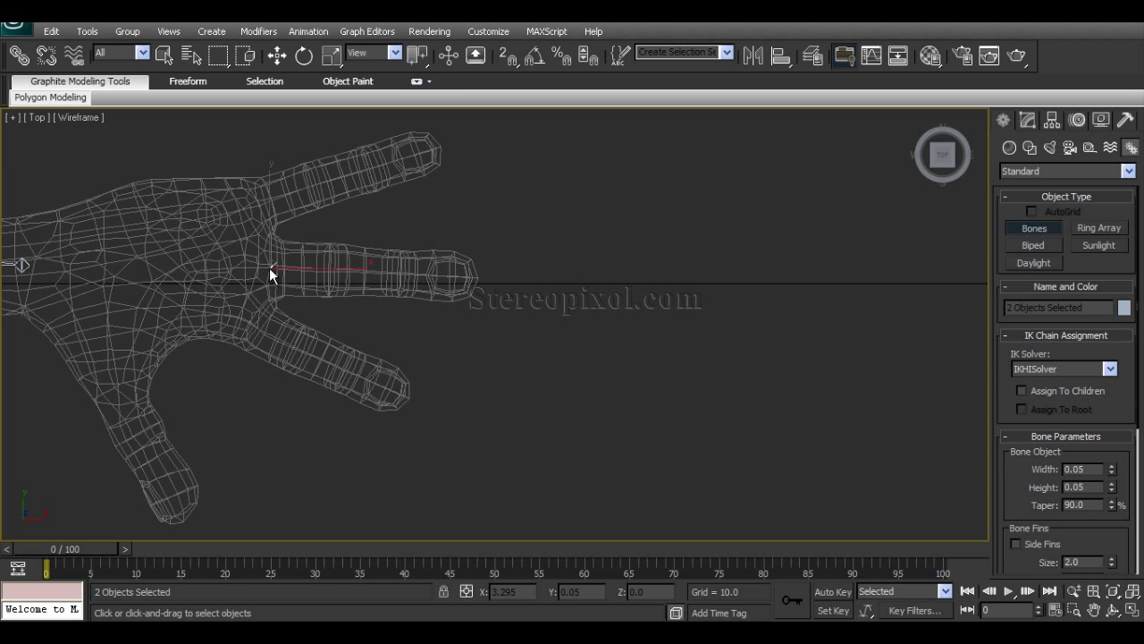
click(483, 277)
key(w)
Refine the middle-finger bone at both finger joints with Bone Tools, dividing it into three segments
scroll(437, 343, up, 4)
middle_drag(384, 316, 492, 361)
click(302, 30)
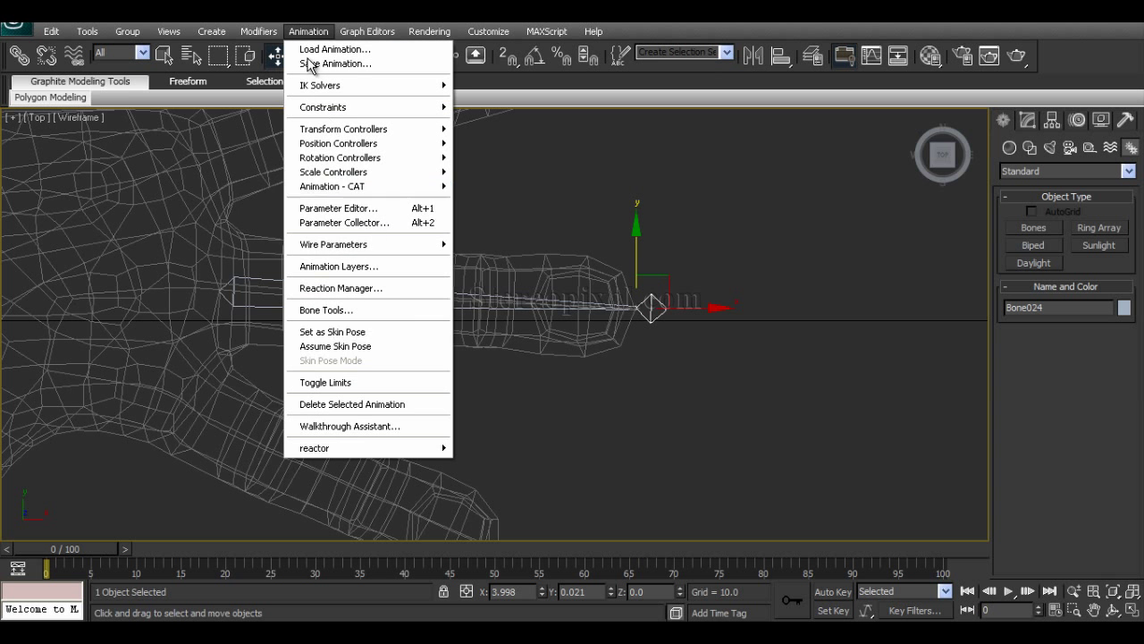
click(348, 309)
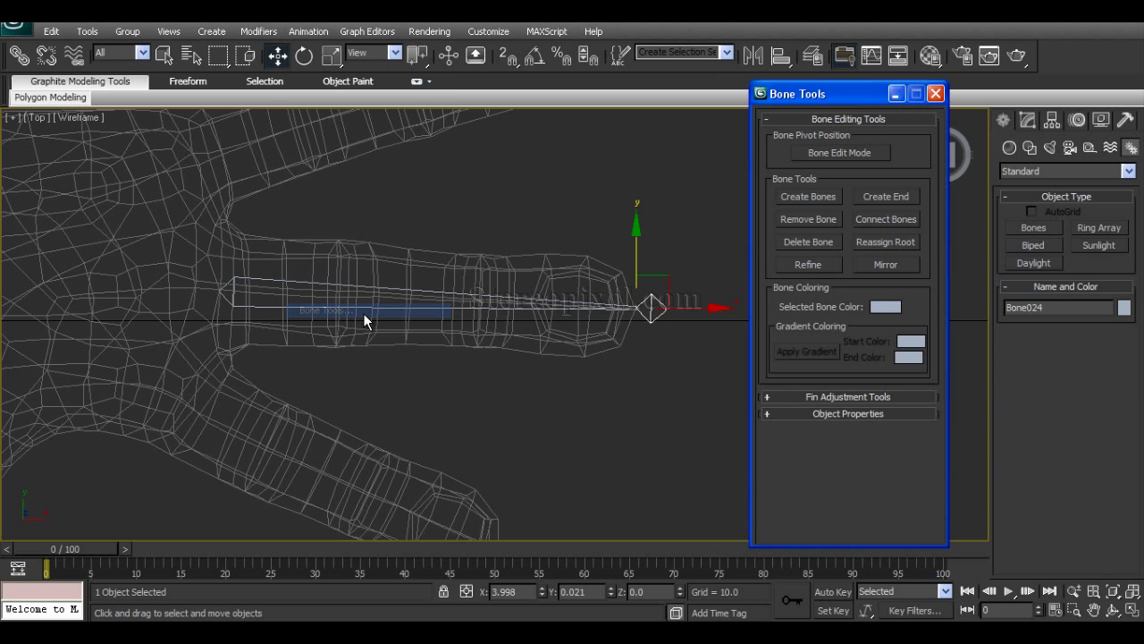
drag(830, 96, 800, 63)
click(782, 230)
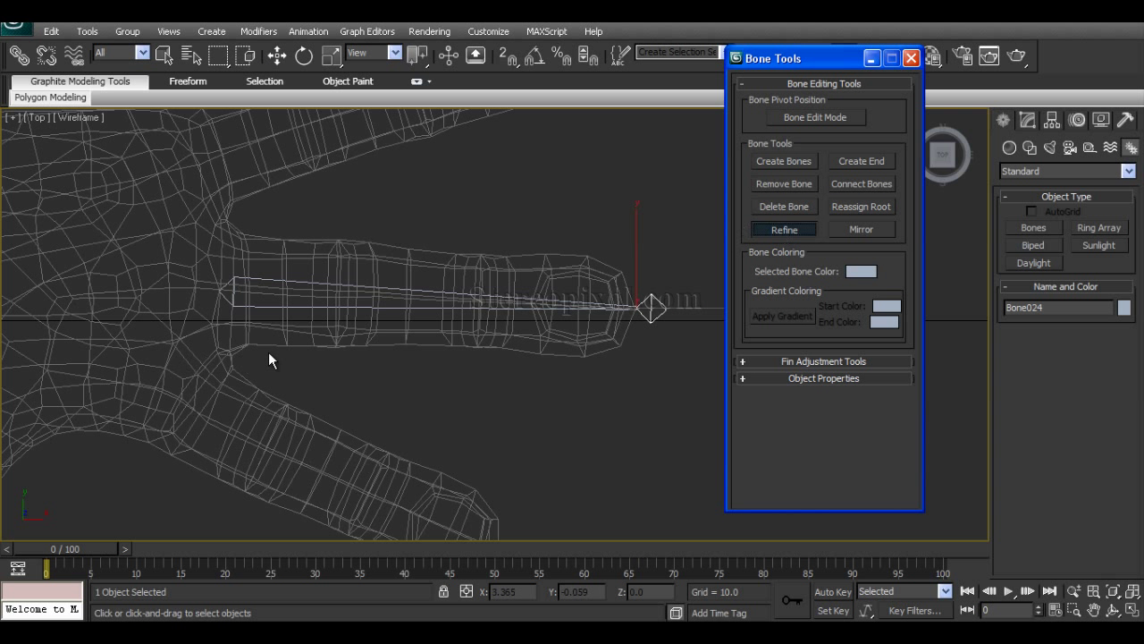
click(340, 308)
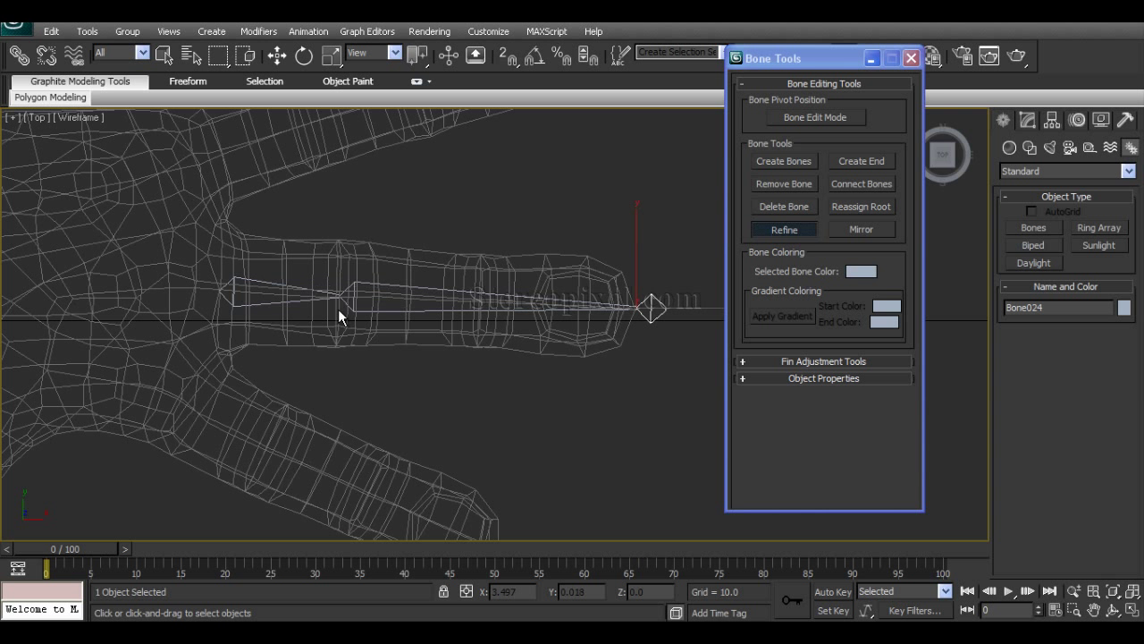
click(480, 310)
key(w)
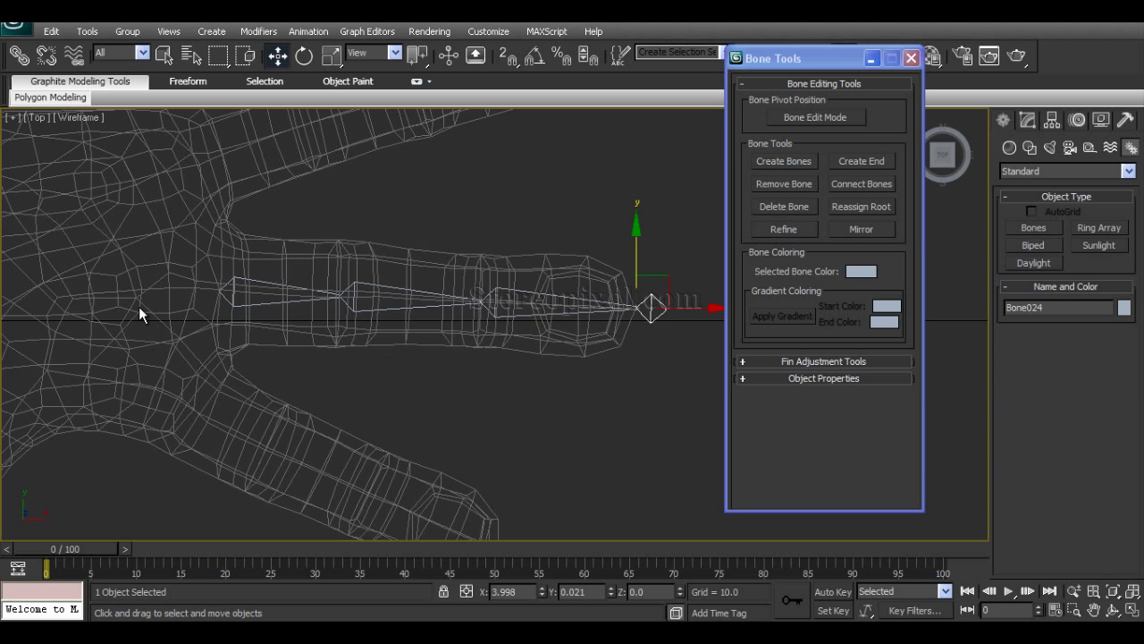
Select the entire middle-finger bone chain, restore the four-viewport layout, and close Bone Tools
click(232, 298)
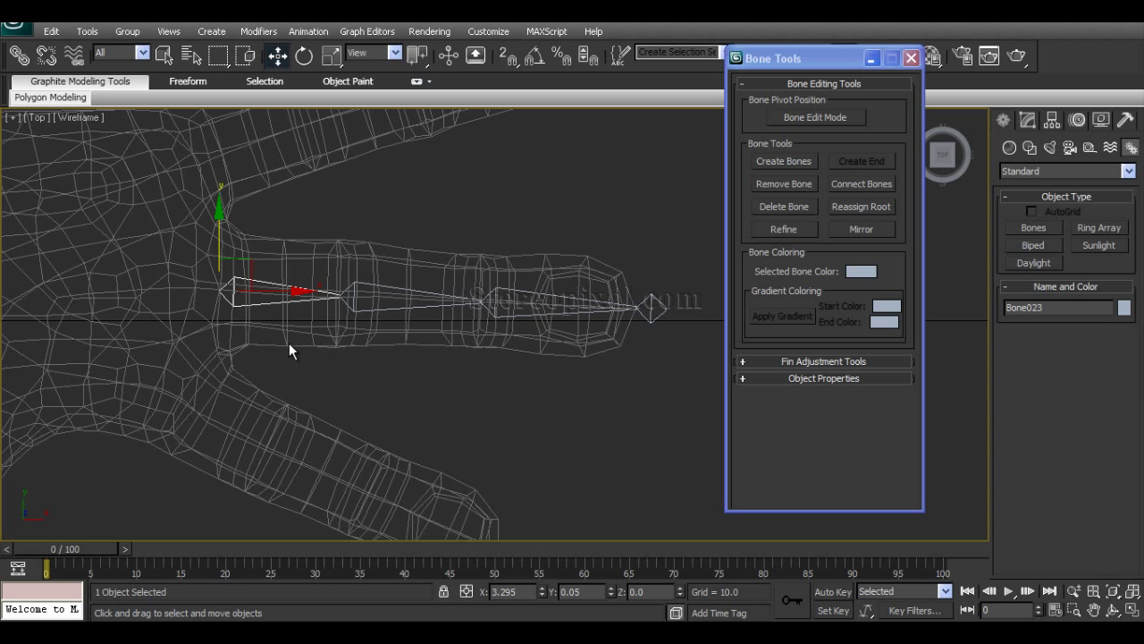
double_click(232, 302)
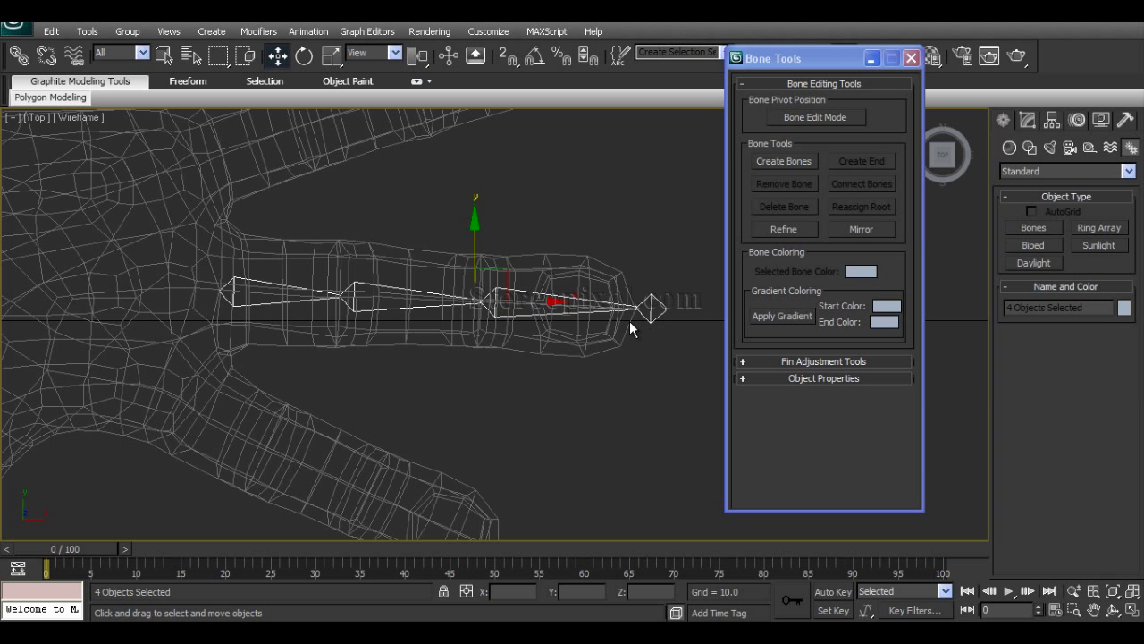
key(alt+w)
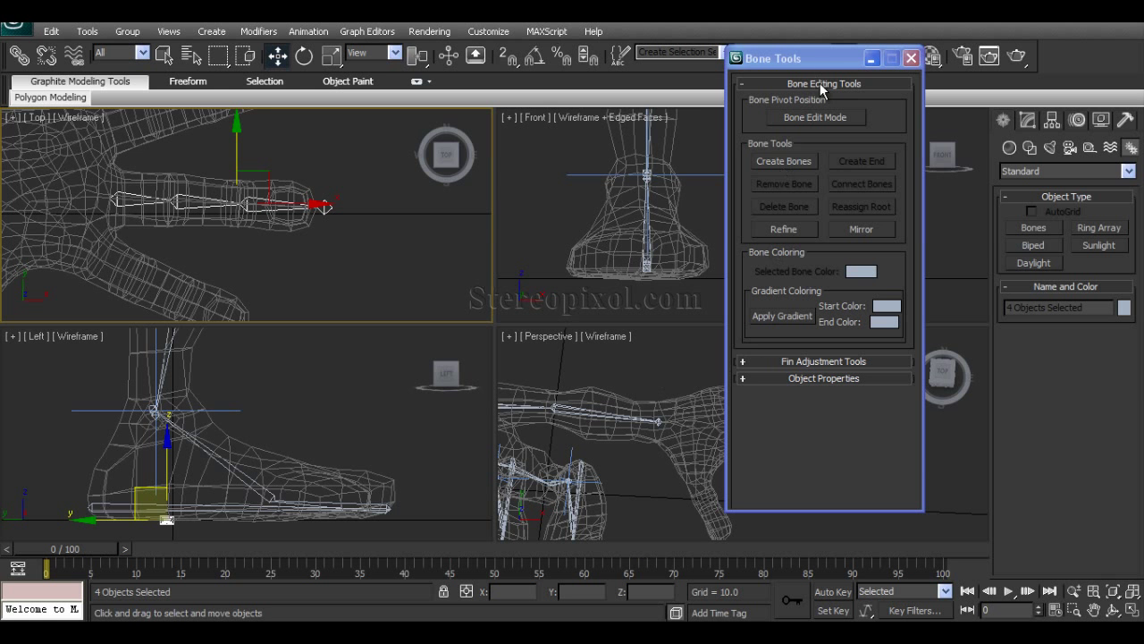
click(911, 58)
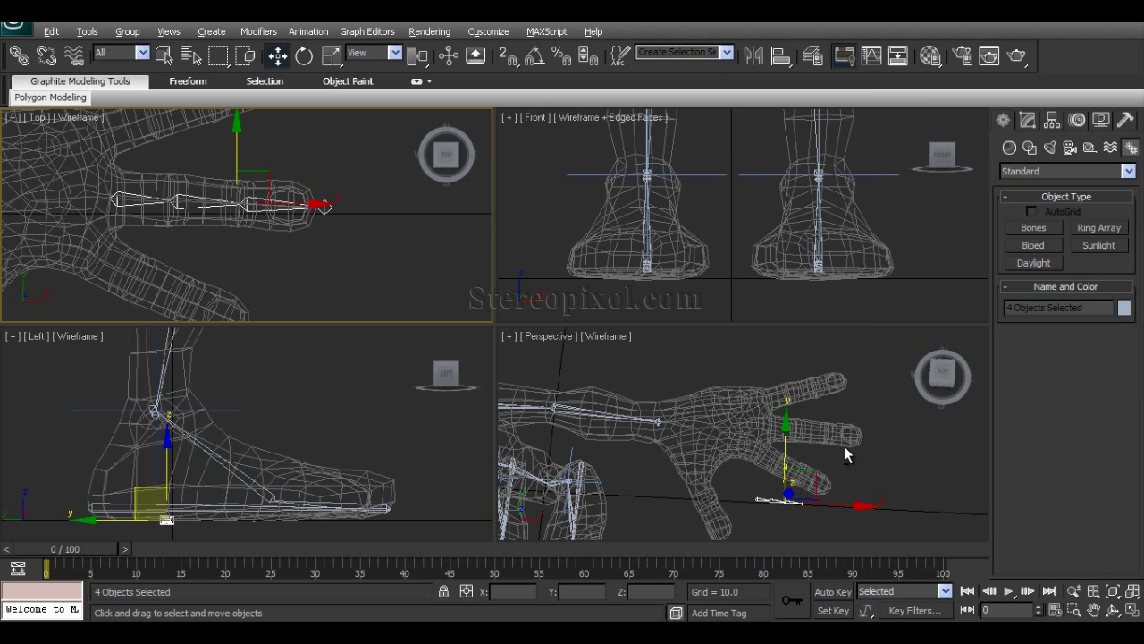
Raise the middle-finger bone chain vertically in the Perspective view from the ground up to the hand's height
alt+middle_drag(832, 448, 769, 400)
scroll(769, 445, down, 5)
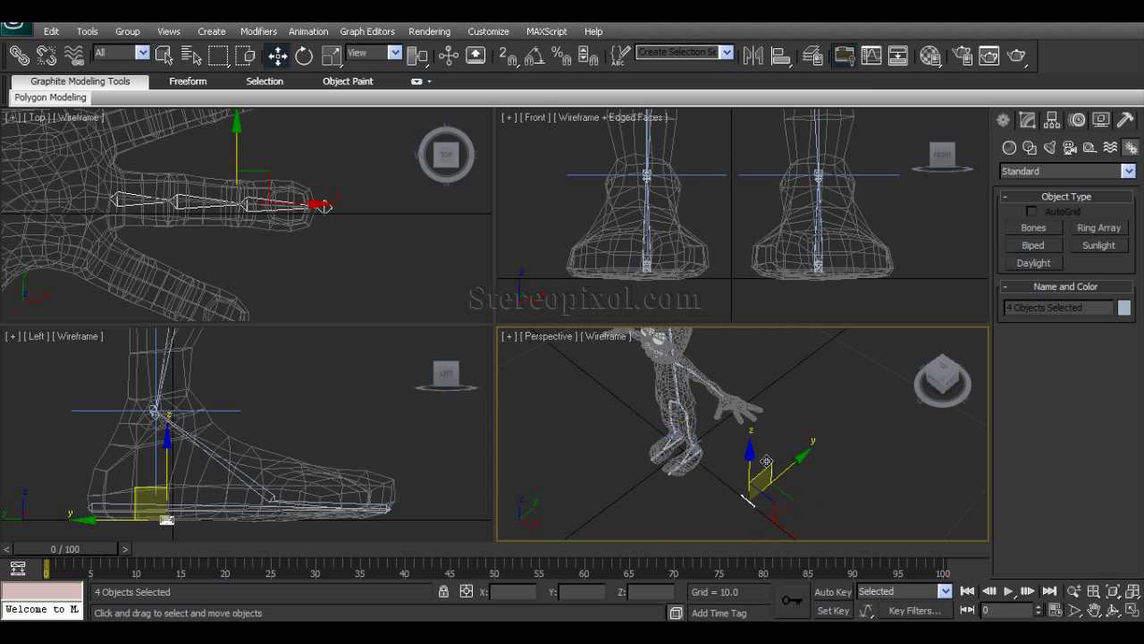
alt+middle_drag(745, 460, 726, 497)
drag(747, 478, 755, 371)
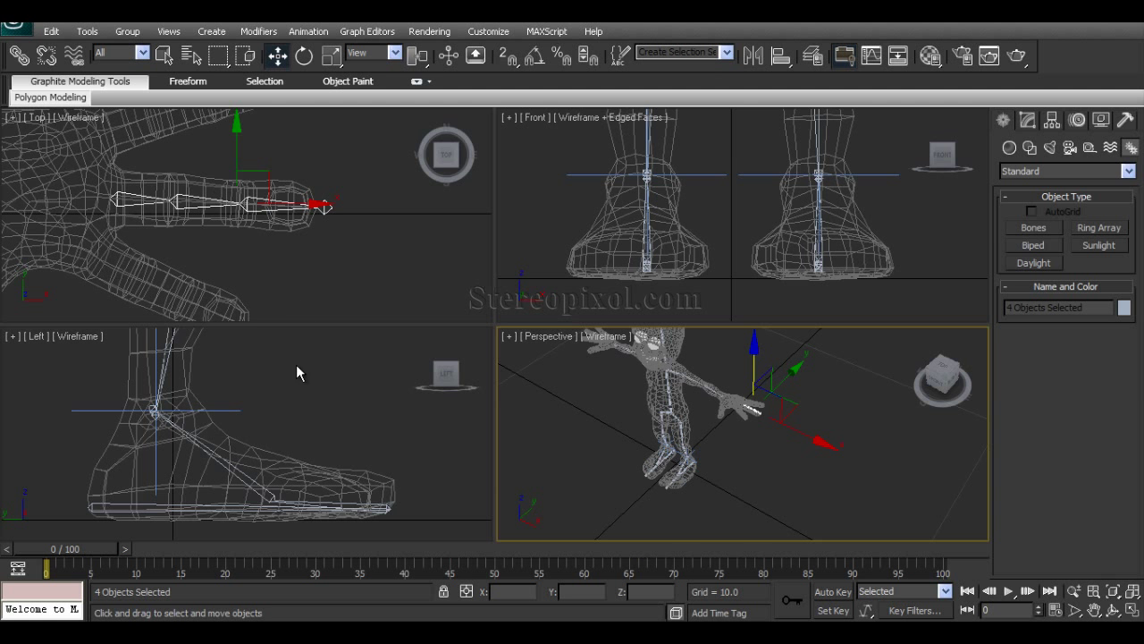
middle_drag(296, 364, 307, 414)
middle_drag(307, 370, 269, 463)
Maximize the Perspective view and lower the middle-finger bone chain slightly so it sits inside the finger mesh
right_click(817, 409)
key(alt+w)
alt+middle_drag(620, 430, 660, 440)
scroll(619, 464, up, 4)
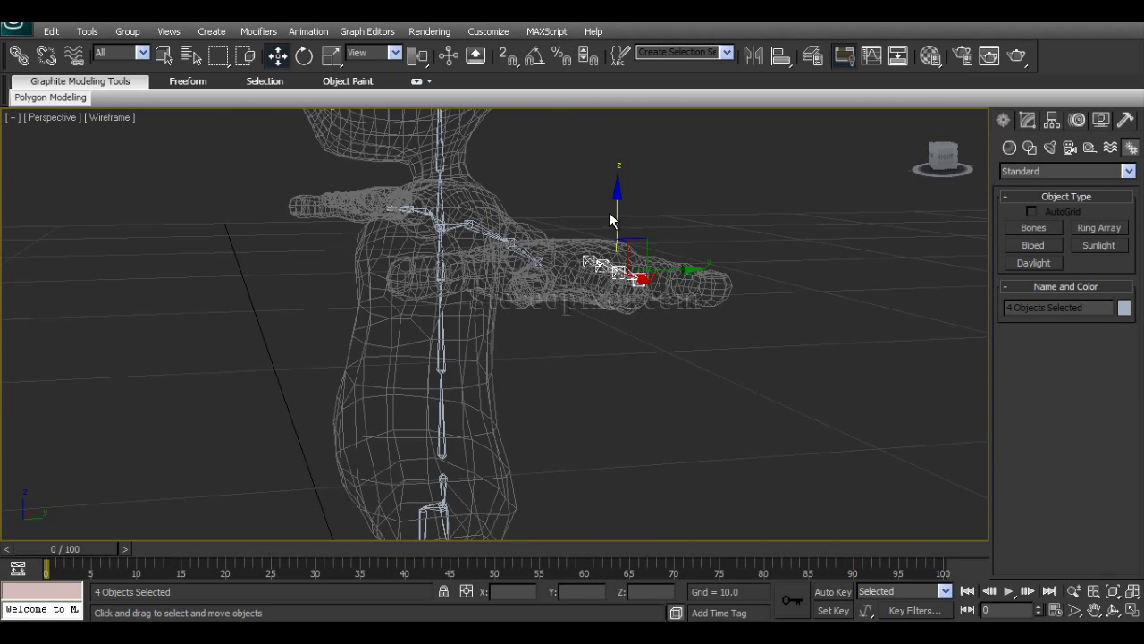
drag(617, 204, 618, 218)
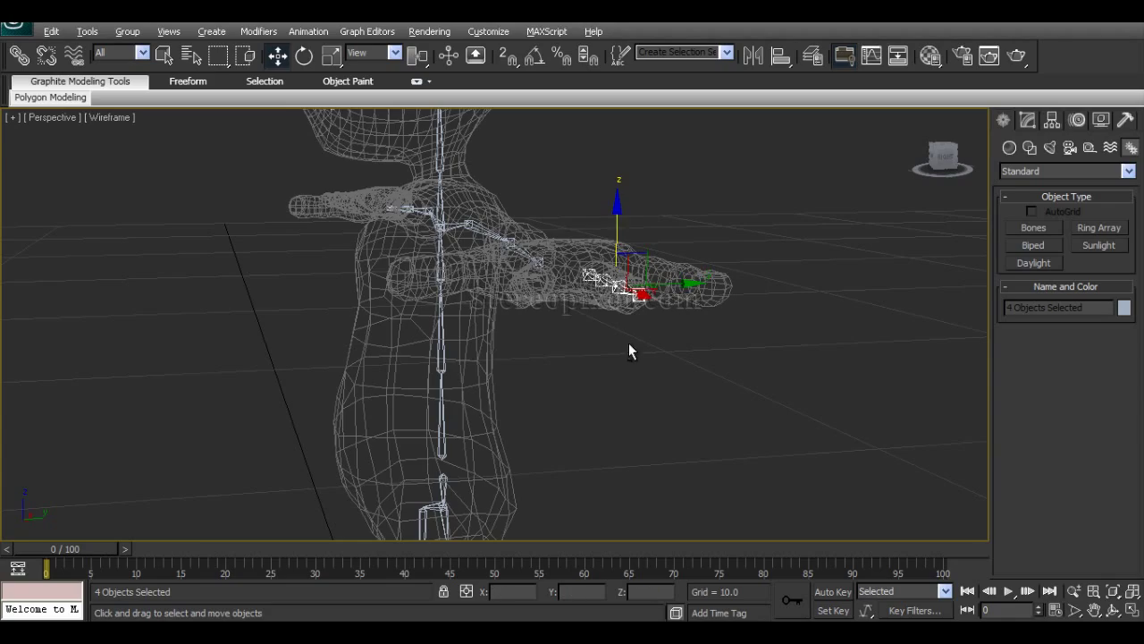
Fine-tune the middle-finger chain's height in a close side view, moving its root bone to the finger's mid-thickness
alt+middle_drag(636, 346, 709, 357)
scroll(710, 357, up, 3)
middle_drag(787, 360, 614, 379)
drag(631, 240, 631, 248)
alt+middle_drag(715, 341, 672, 338)
click(671, 338)
click(597, 258)
alt+middle_drag(598, 258, 614, 225)
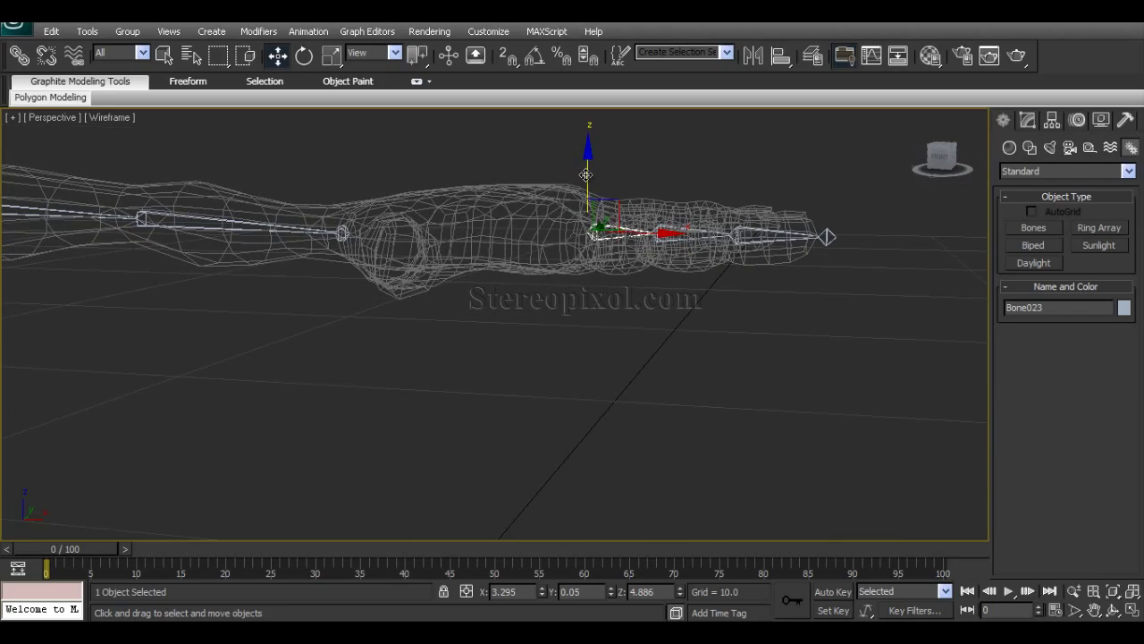
drag(585, 174, 586, 170)
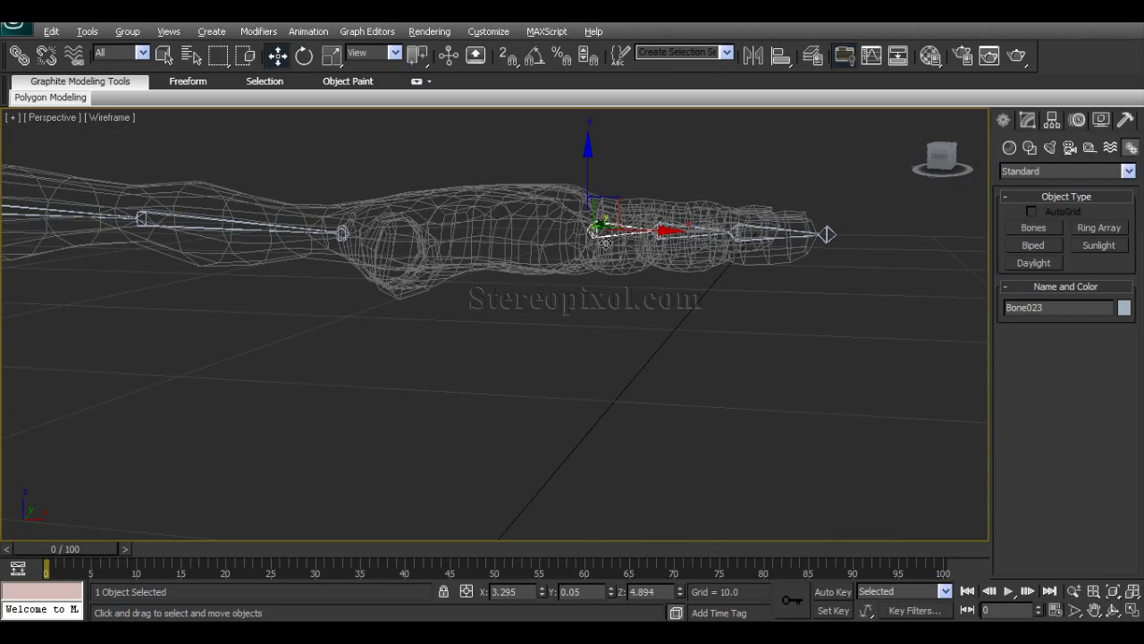
Select the whole middle-finger chain and clone it once as a copy toward the outermost finger, away from the thumb
alt+middle_drag(612, 264, 646, 310)
double_click(600, 303)
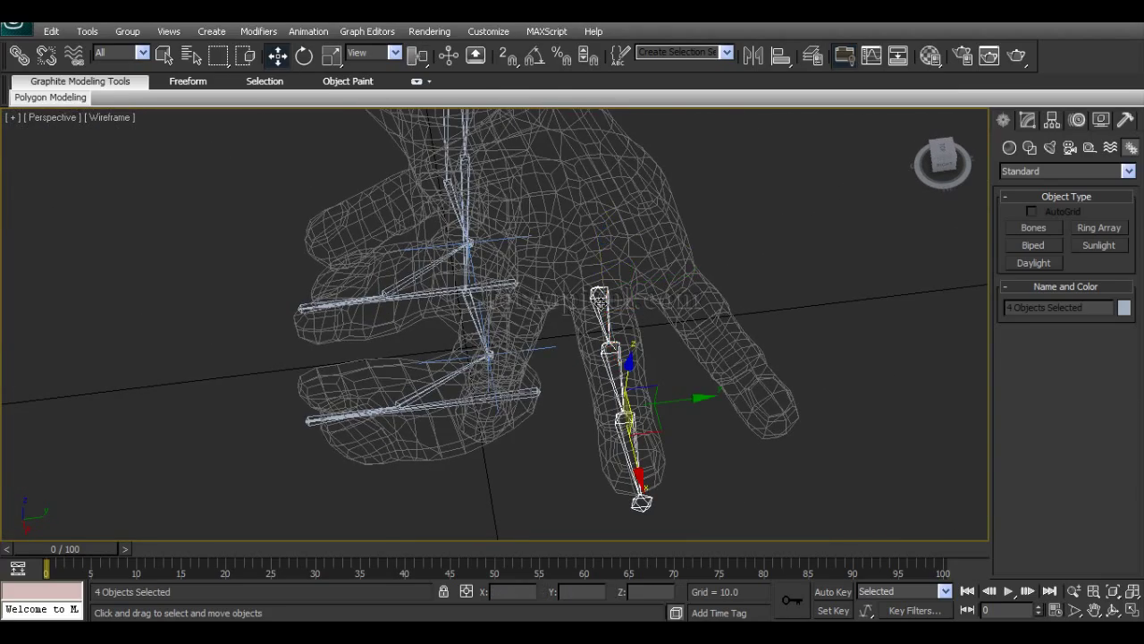
alt+middle_drag(666, 397, 706, 435)
shift+drag(704, 410, 771, 423)
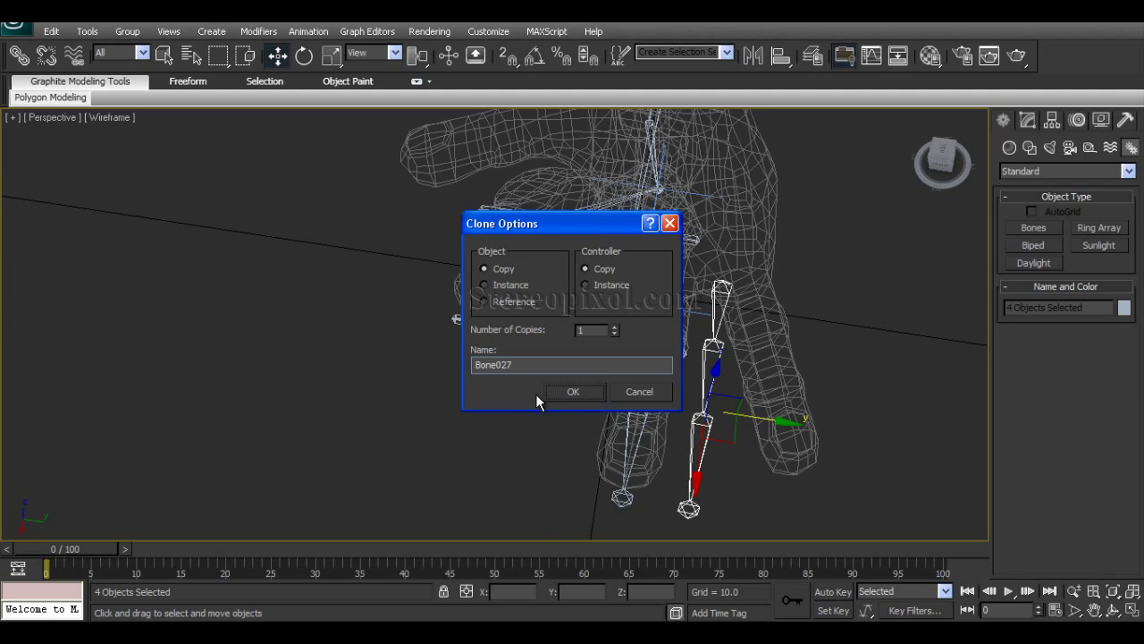
click(573, 391)
Move the copied chain by its root bone to the outermost finger's base knuckle in the maximized Top view
mouse_move(574, 396)
alt+middle_down()
mouse_move(758, 335)
mouse_move(708, 377)
mouse_move(610, 280)
mouse_move(617, 331)
mouse_move(640, 308)
alt+middle_up()
click(758, 335)
click(610, 280)
drag(640, 308, 654, 302)
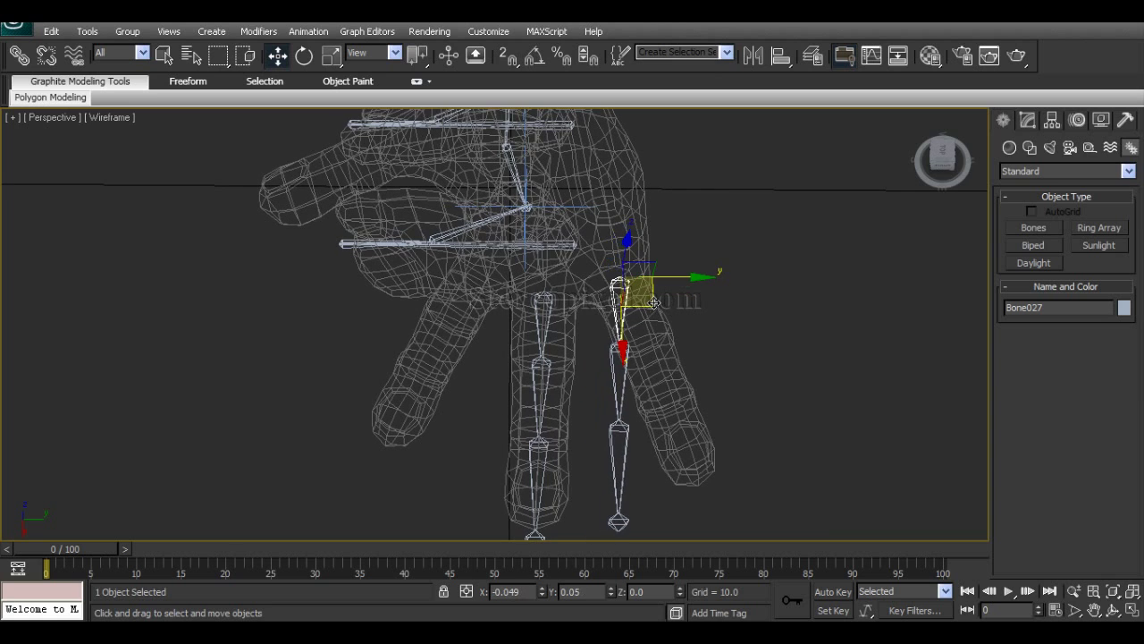
key(alt+w)
right_click(286, 230)
key(alt+w)
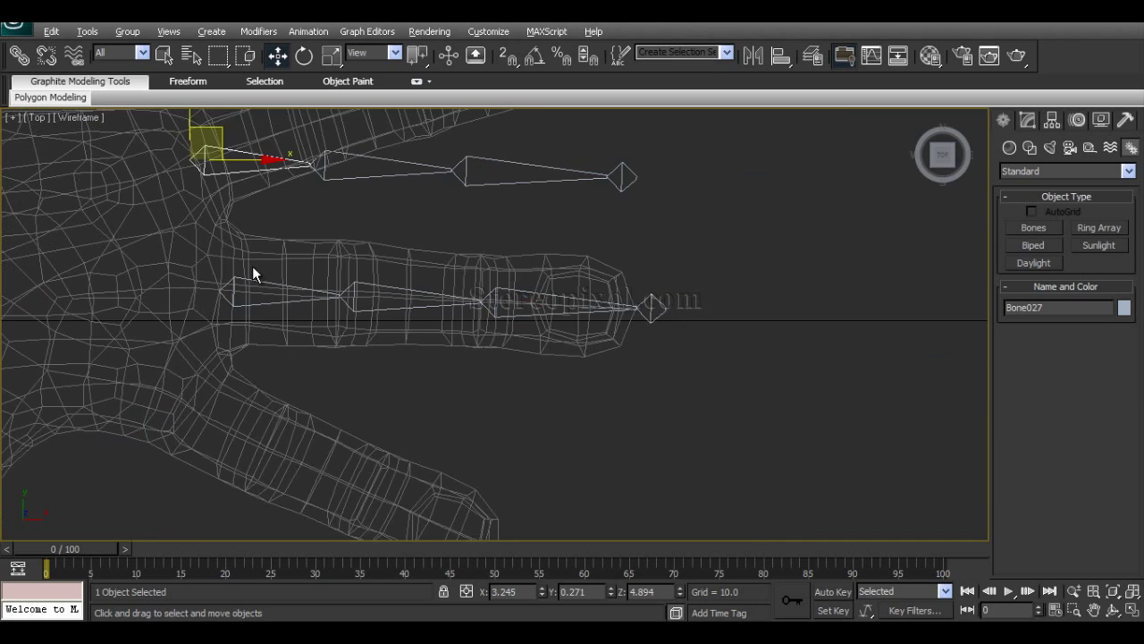
middle_drag(257, 279, 312, 395)
drag(277, 247, 288, 250)
Rotate the copied chain at its root to follow the outermost finger's direction and nudge it into the finger's centre
key(e)
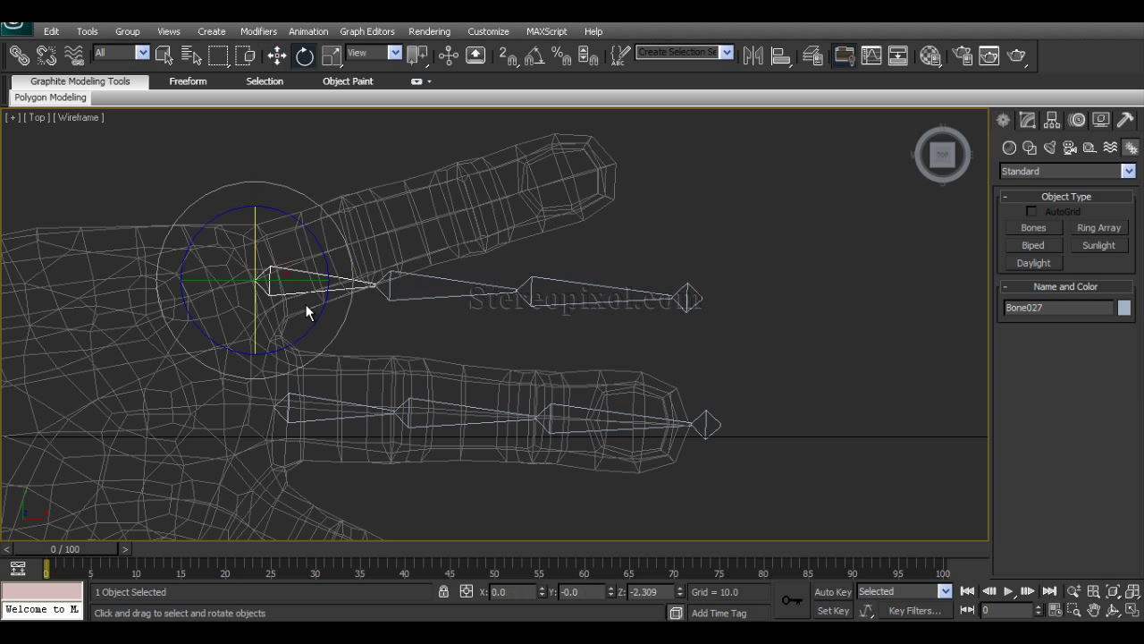
drag(321, 243, 310, 209)
key(w)
drag(288, 247, 284, 244)
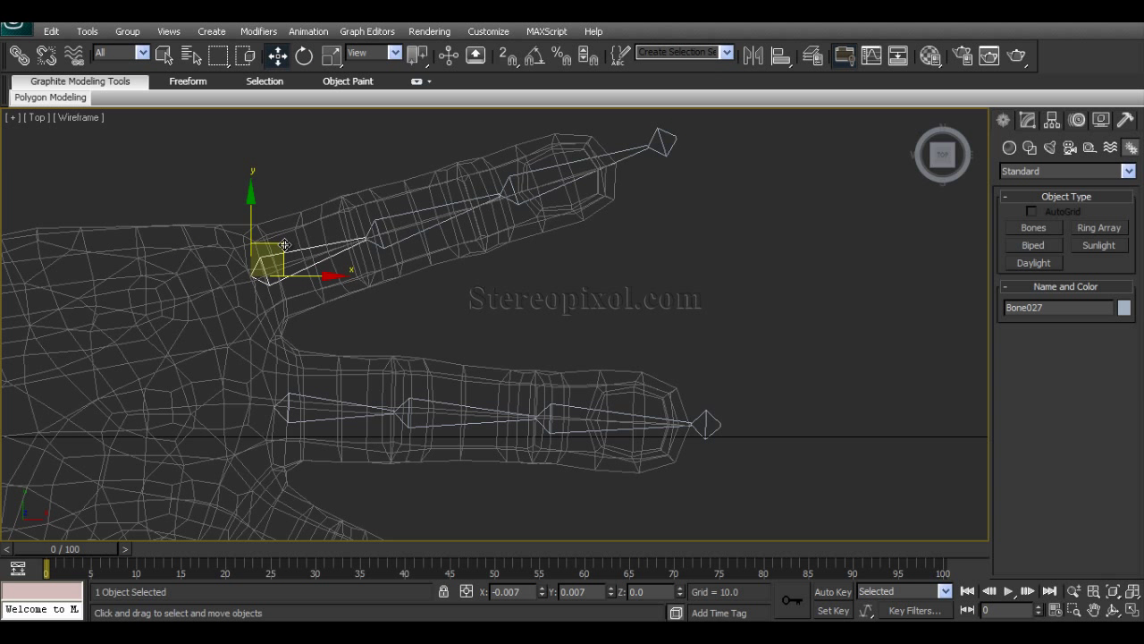
Select the outermost finger's second bone and enable Bone Edit Mode in Bone Tools
click(387, 247)
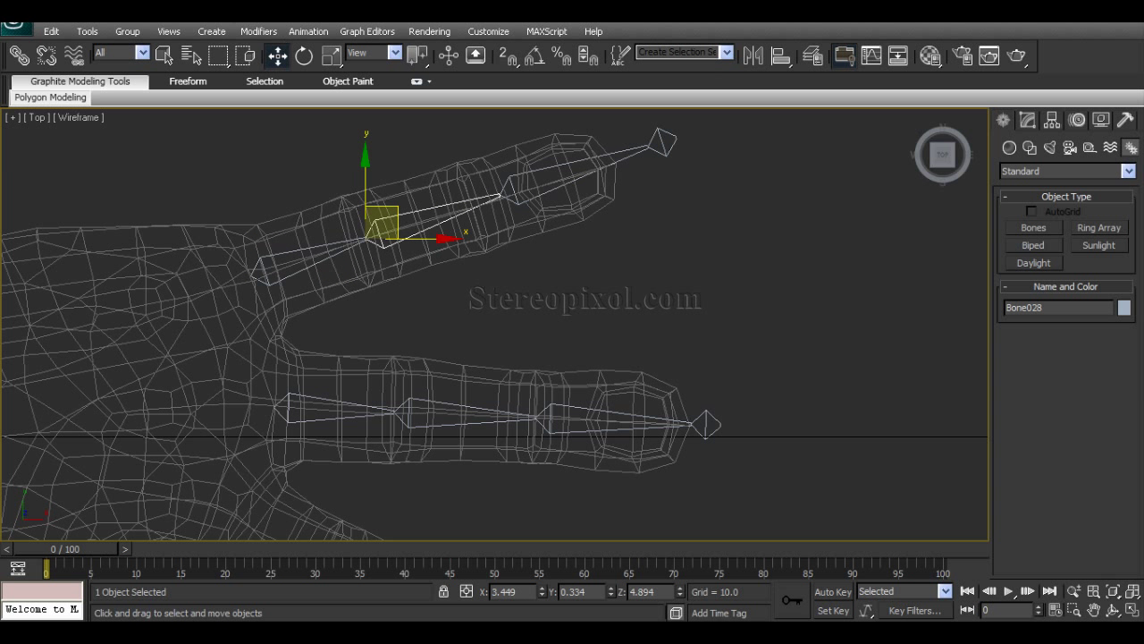
click(308, 31)
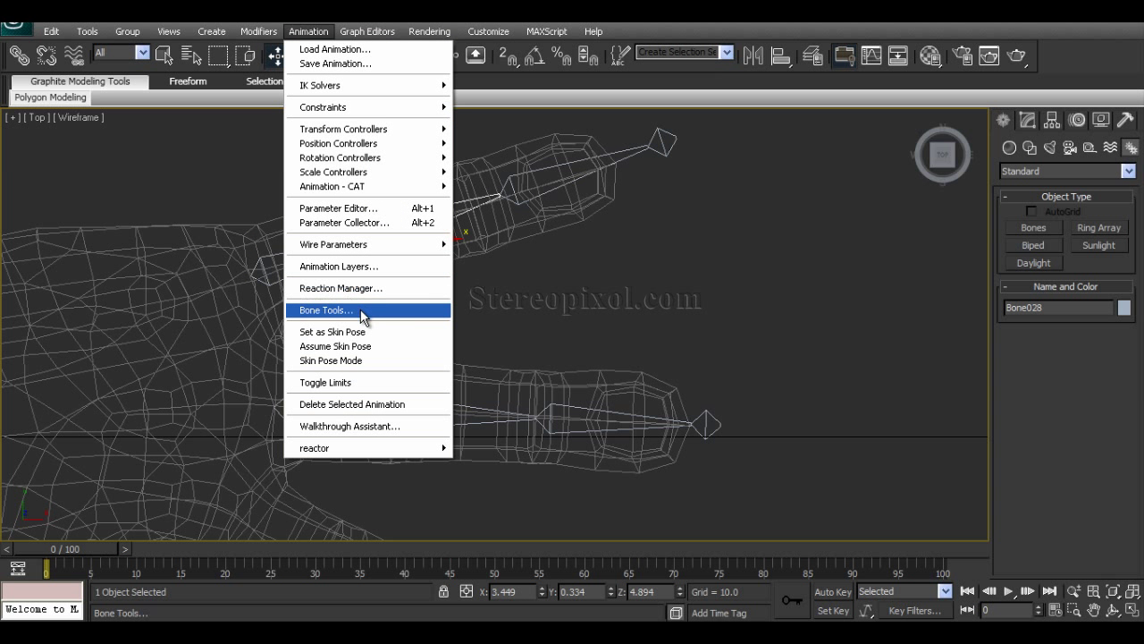
click(363, 310)
drag(807, 72, 830, 67)
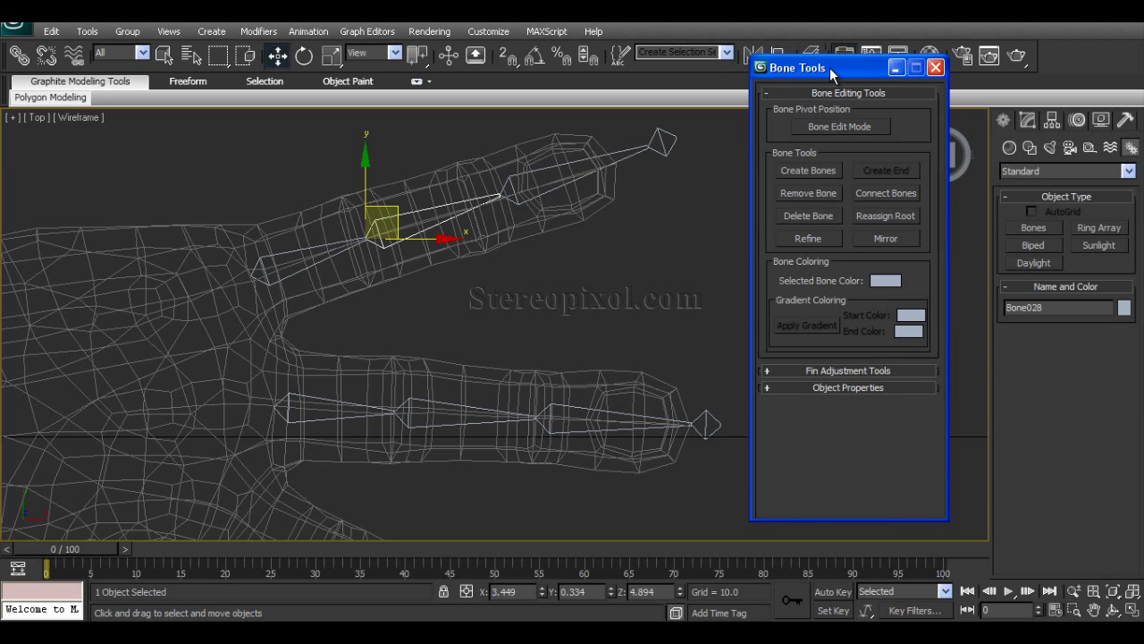
click(794, 128)
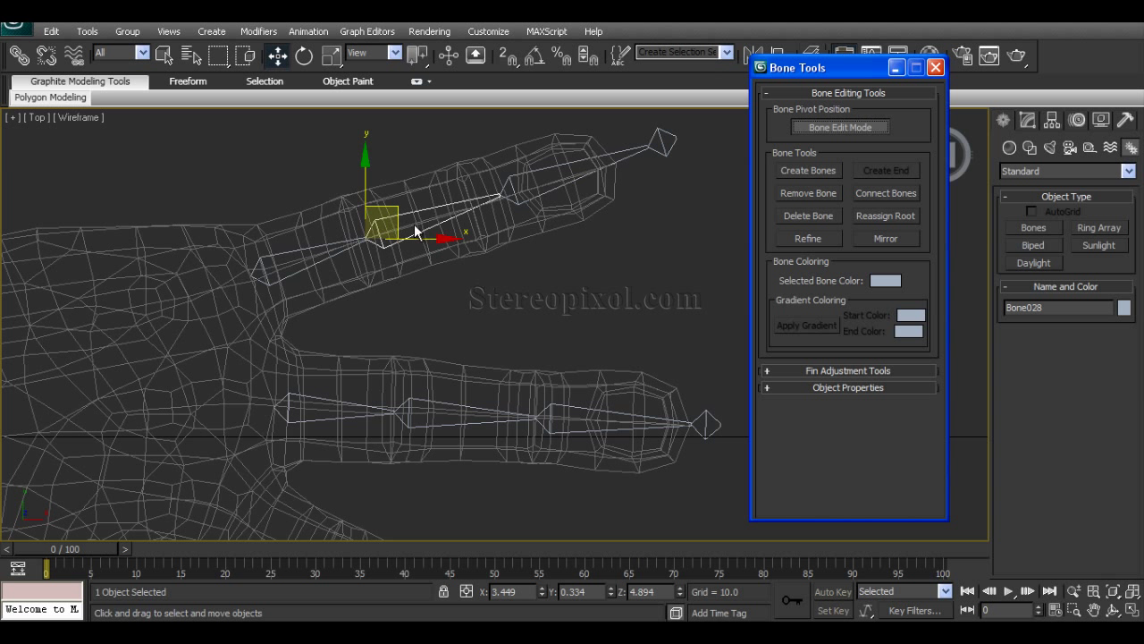
drag(363, 238, 383, 235)
Set the reference coordinate system to Local and slide the outermost finger's two joints and end bone back to match the mesh
click(372, 53)
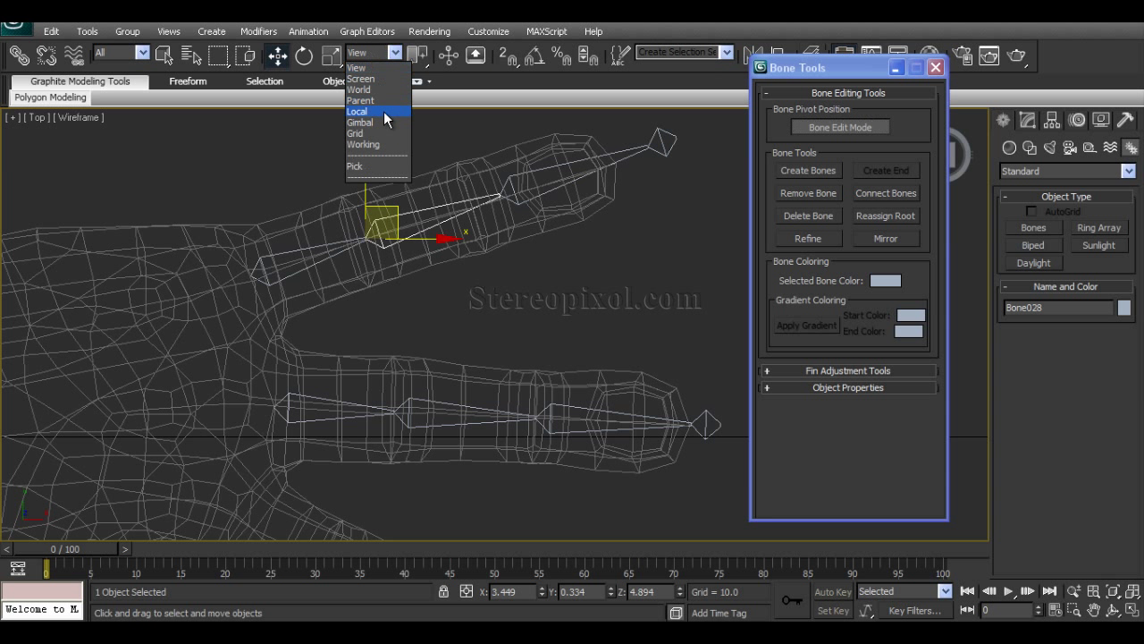
click(385, 113)
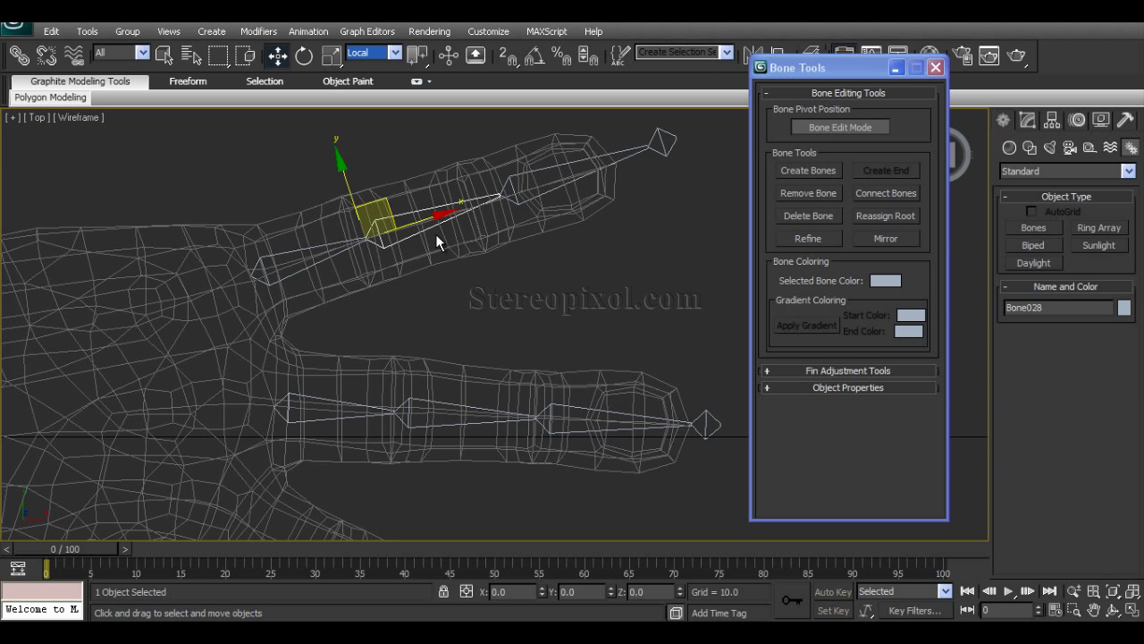
mouse_move(439, 213)
mouse_down()
mouse_move(394, 224)
mouse_move(481, 202)
mouse_move(397, 223)
mouse_move(430, 213)
mouse_up()
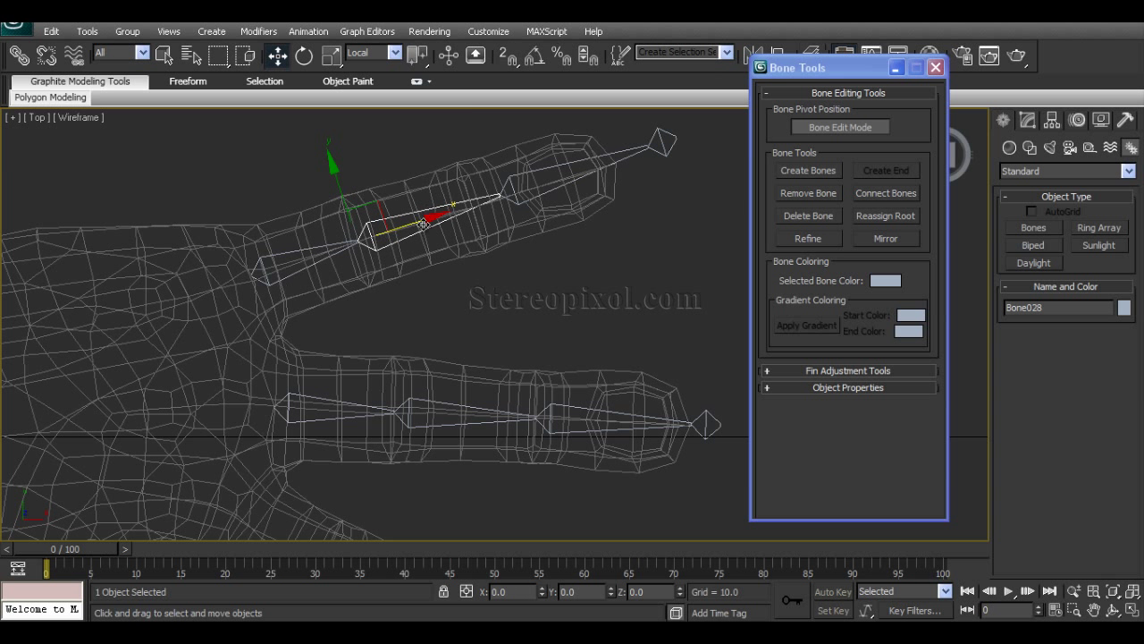
click(521, 196)
drag(561, 177, 528, 182)
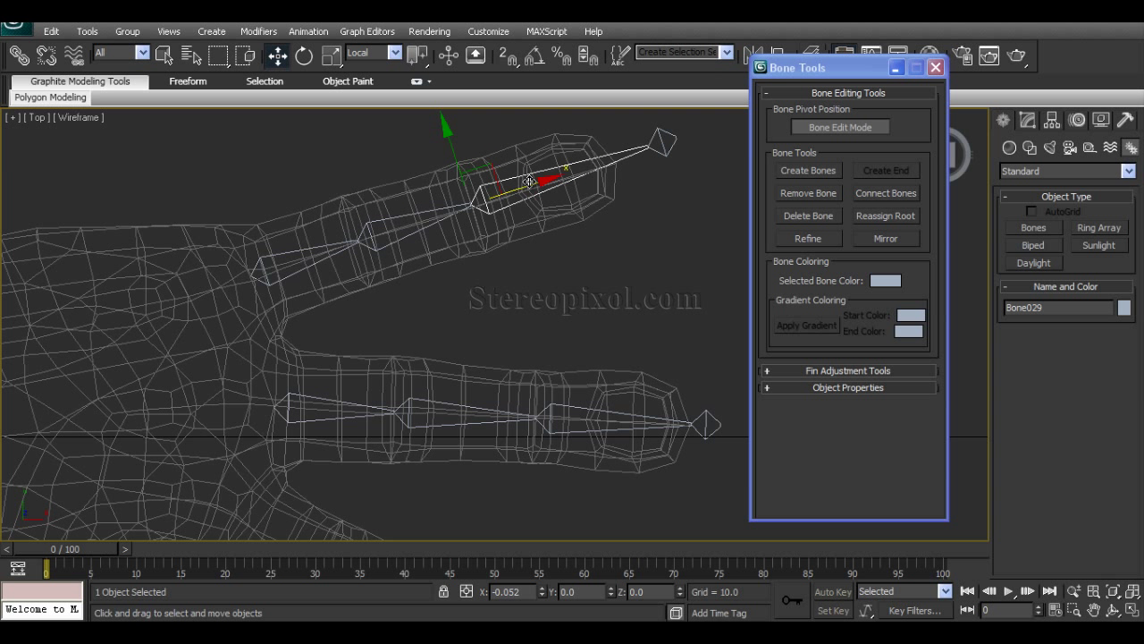
click(665, 150)
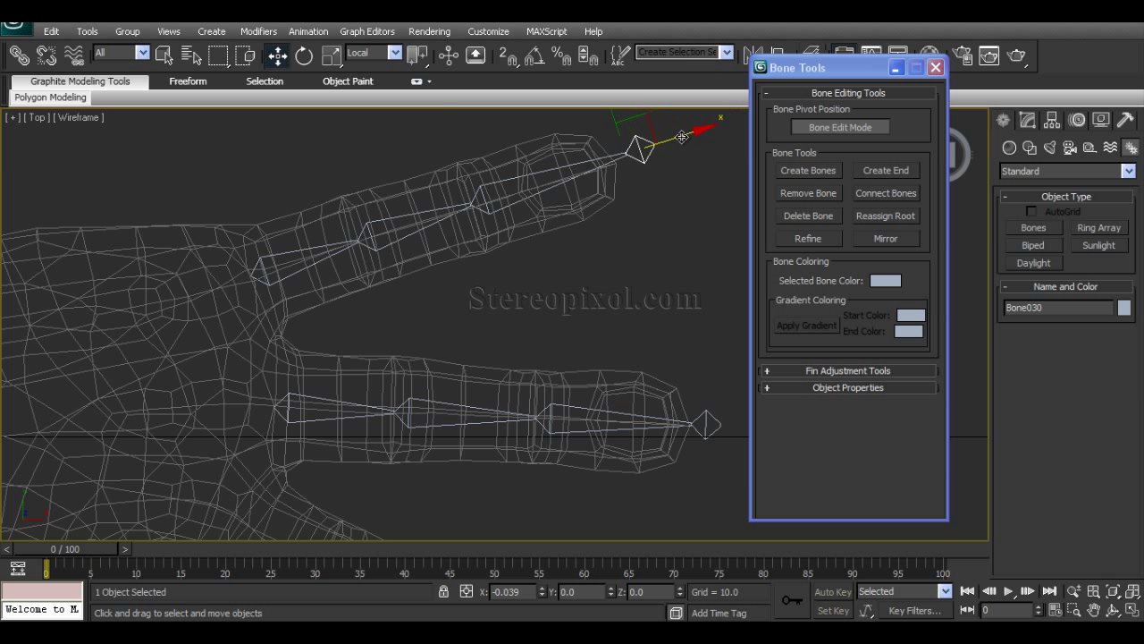
drag(703, 127, 667, 137)
Slide the root joints of the outermost and middle finger chains back along their local X axes toward the palm
middle_drag(416, 270, 438, 283)
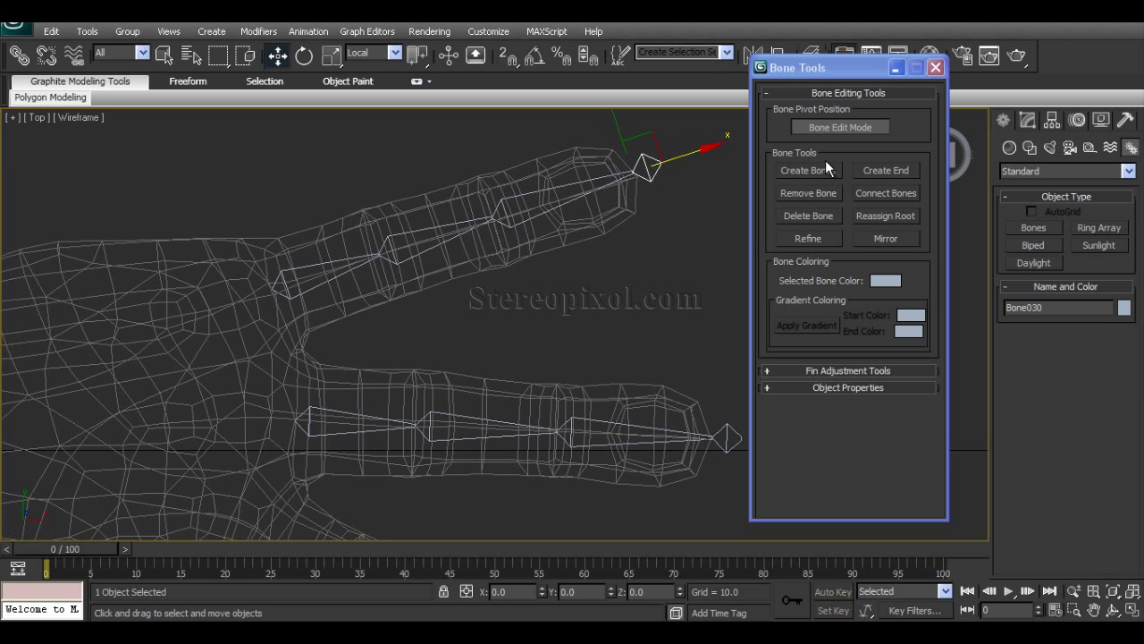
click(285, 286)
drag(338, 269, 307, 284)
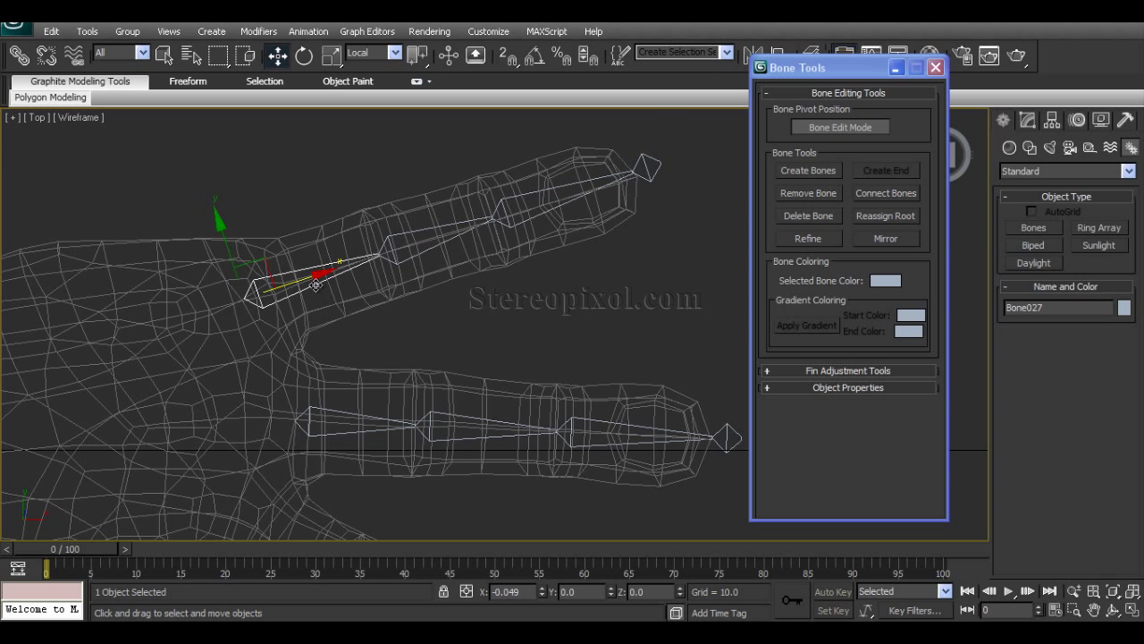
middle_drag(354, 369, 385, 288)
click(351, 332)
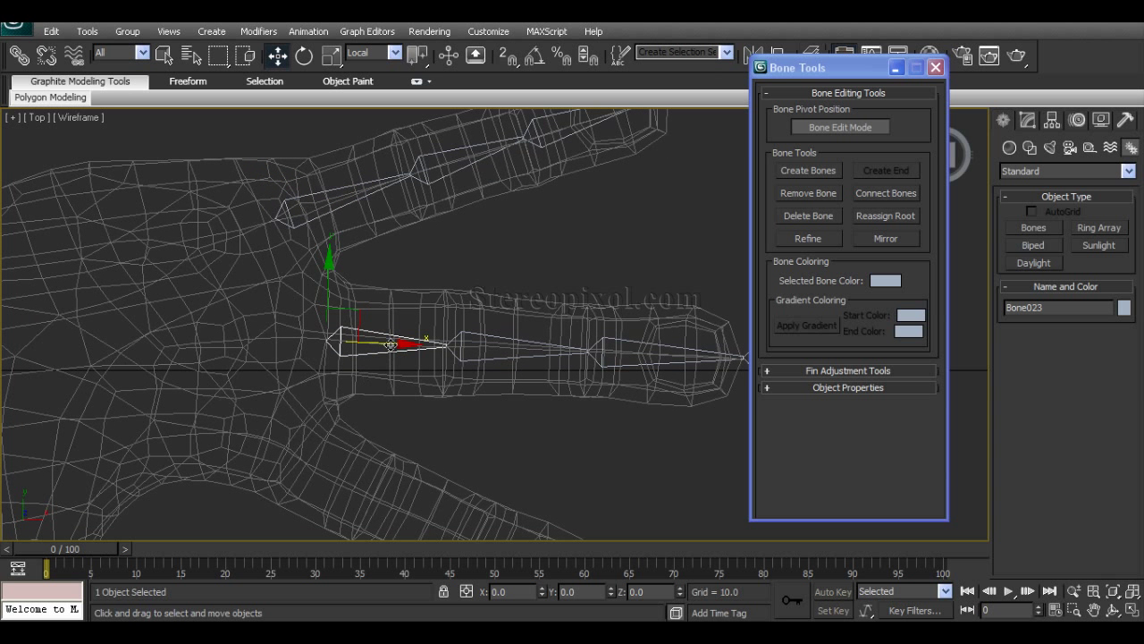
drag(391, 345, 366, 345)
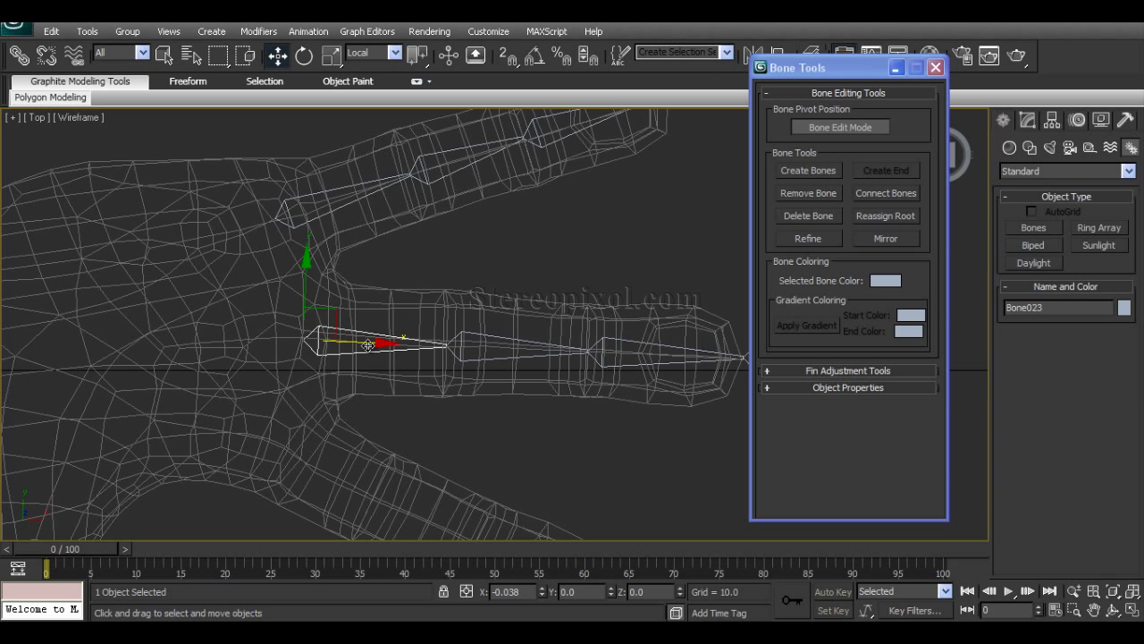
Readjust the outermost finger chain's root joint slightly along its local X axis
middle_drag(395, 242, 380, 305)
click(345, 262)
drag(336, 262, 341, 260)
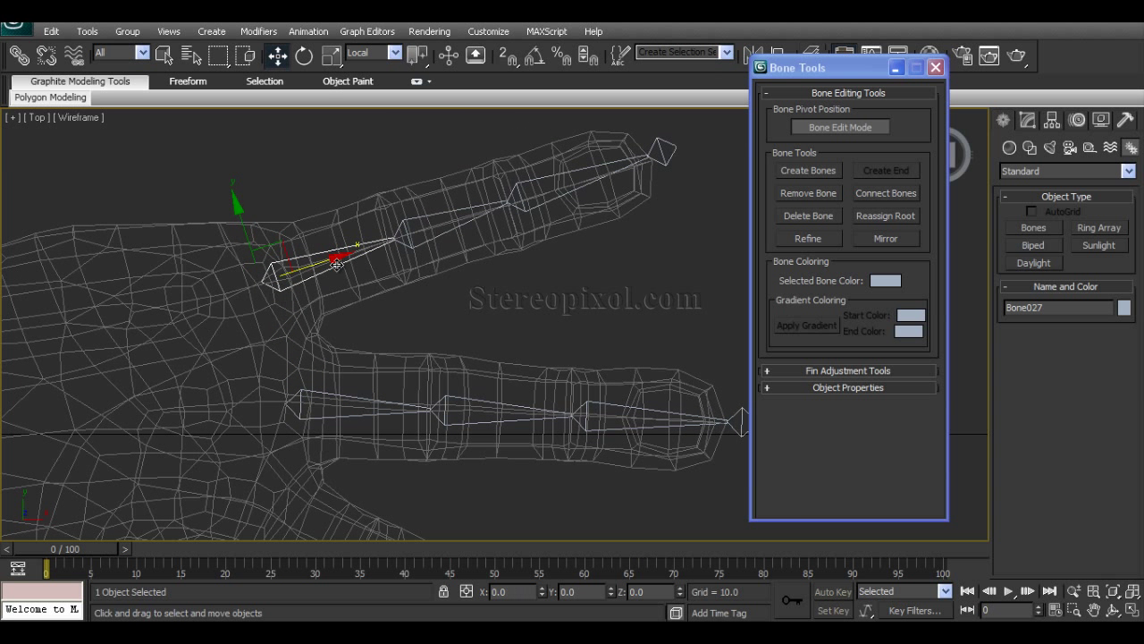
middle_drag(369, 447, 360, 413)
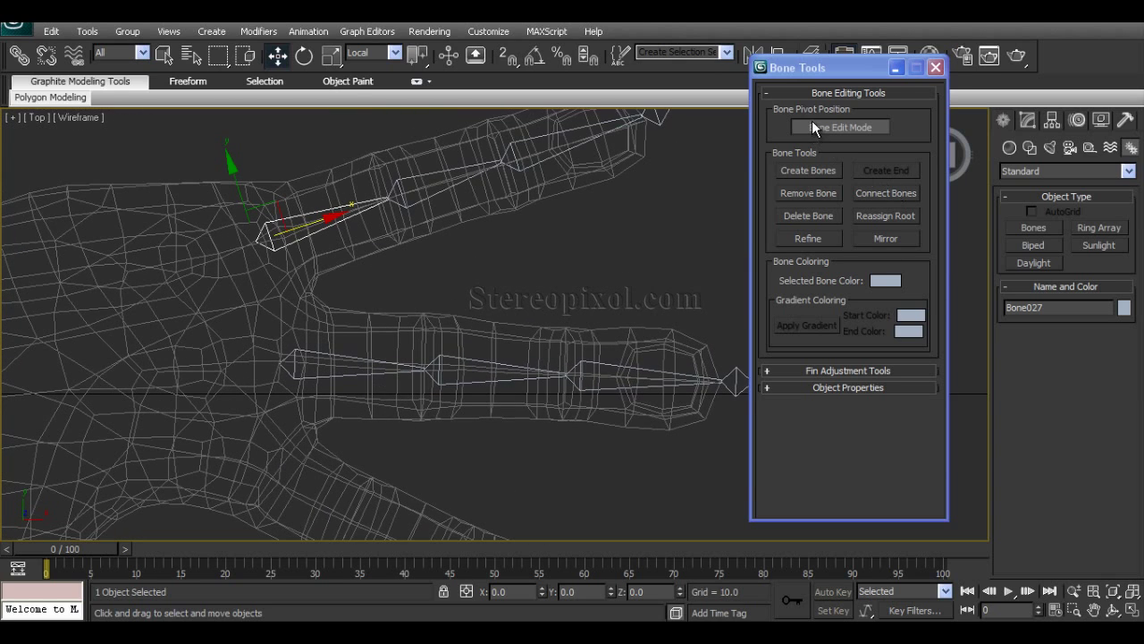
Turn off Bone Edit Mode, select the entire middle-finger chain, and clone it as a copy toward the index finger
middle_drag(433, 296, 446, 189)
double_click(356, 264)
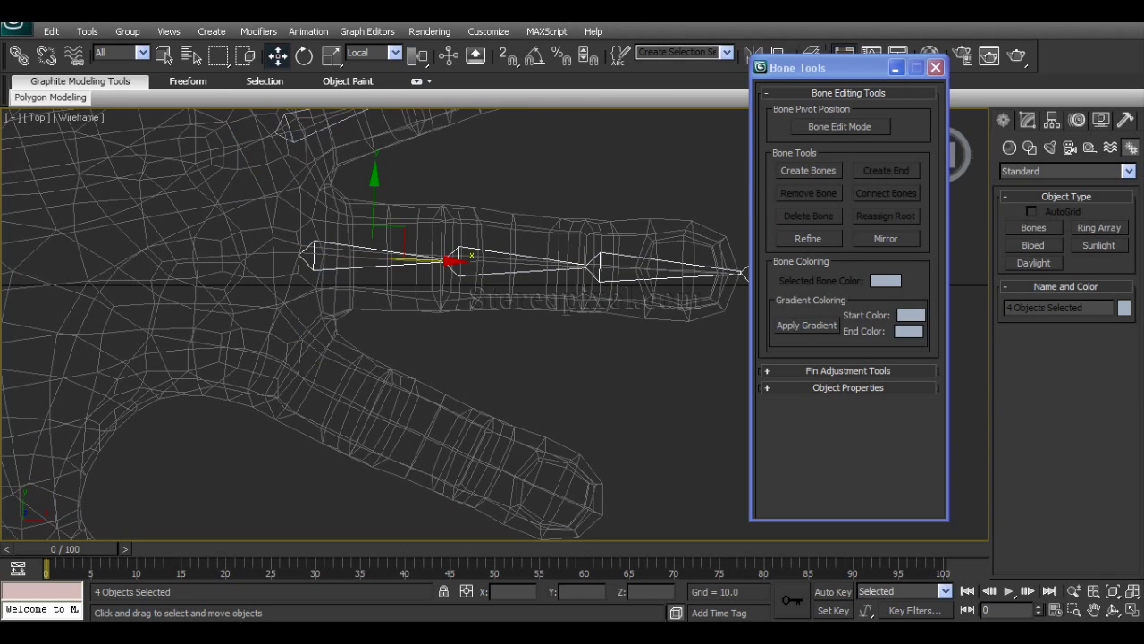
middle_drag(474, 310, 465, 346)
click(399, 341)
double_click(382, 303)
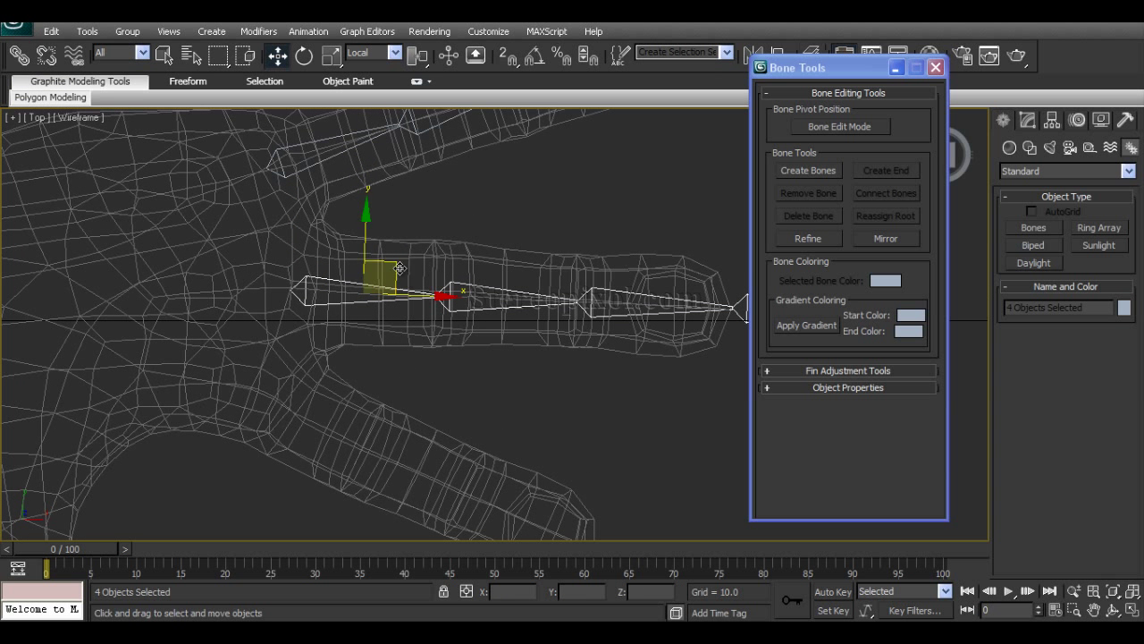
shift+drag(359, 231, 366, 350)
click(575, 392)
Place the new chain's root bone at the index finger's base knuckle and rotate the chain along the finger
mouse_move(366, 350)
middle_down()
mouse_move(426, 334)
mouse_move(477, 279)
mouse_move(410, 313)
middle_up()
click(371, 310)
click(346, 324)
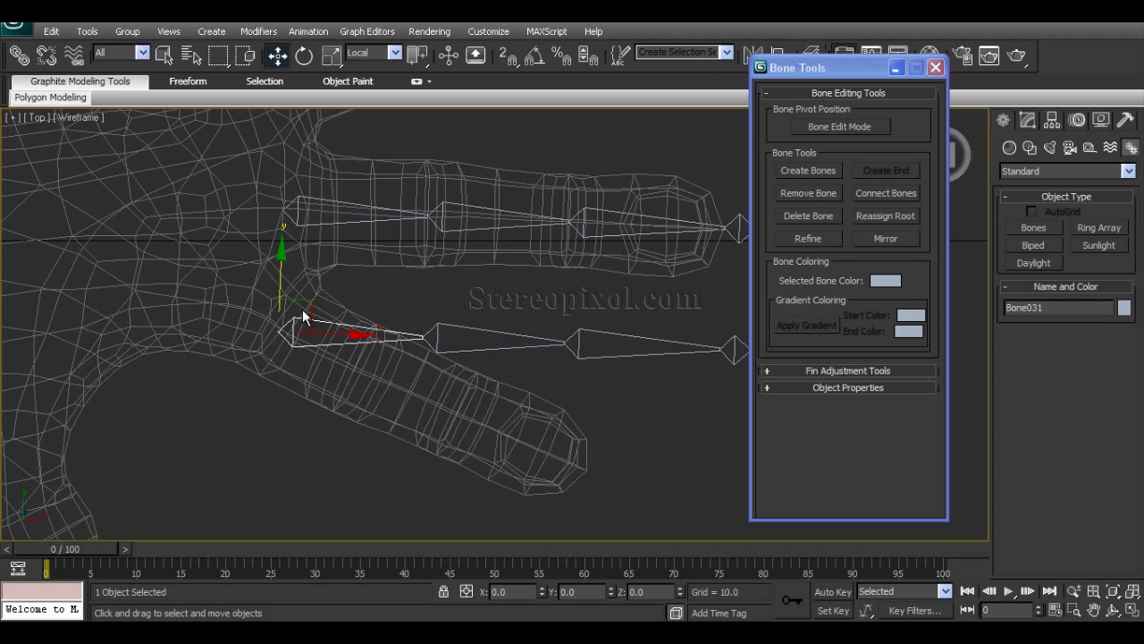
drag(301, 317, 336, 323)
key(e)
key(w)
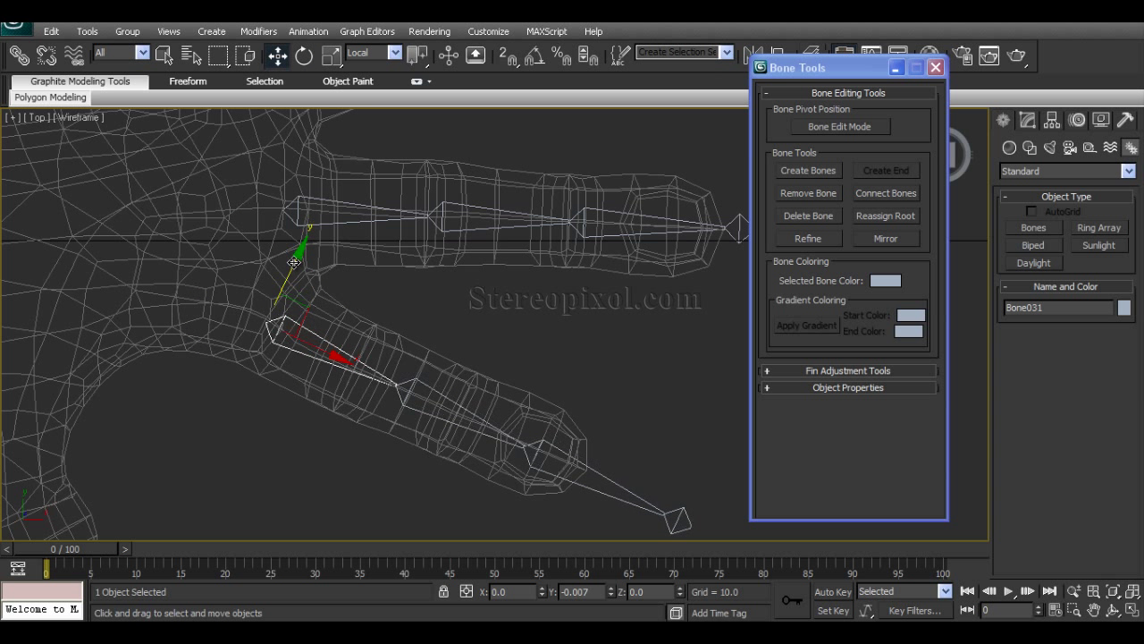
drag(295, 258, 421, 392)
Fit the index-finger chain's joints, end bone and root to the finger mesh in Bone Edit Mode, and turn the mode off
click(833, 127)
mouse_move(538, 455)
mouse_down()
mouse_move(566, 480)
mouse_move(526, 441)
mouse_up()
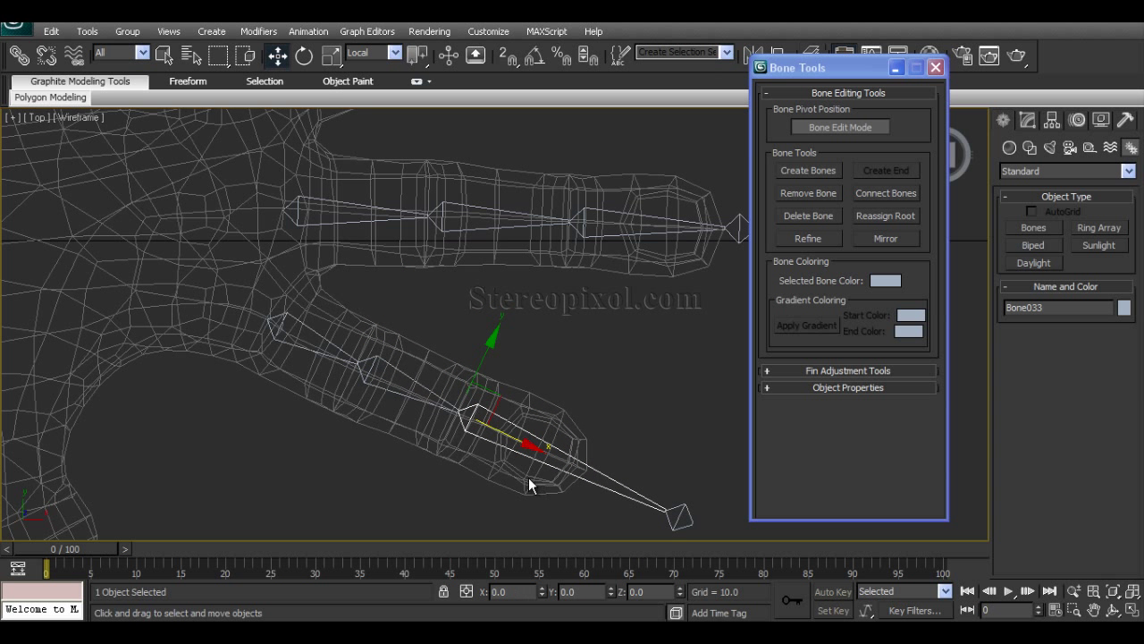
middle_drag(510, 464, 433, 406)
click(602, 459)
drag(650, 484, 576, 455)
middle_drag(345, 422, 390, 456)
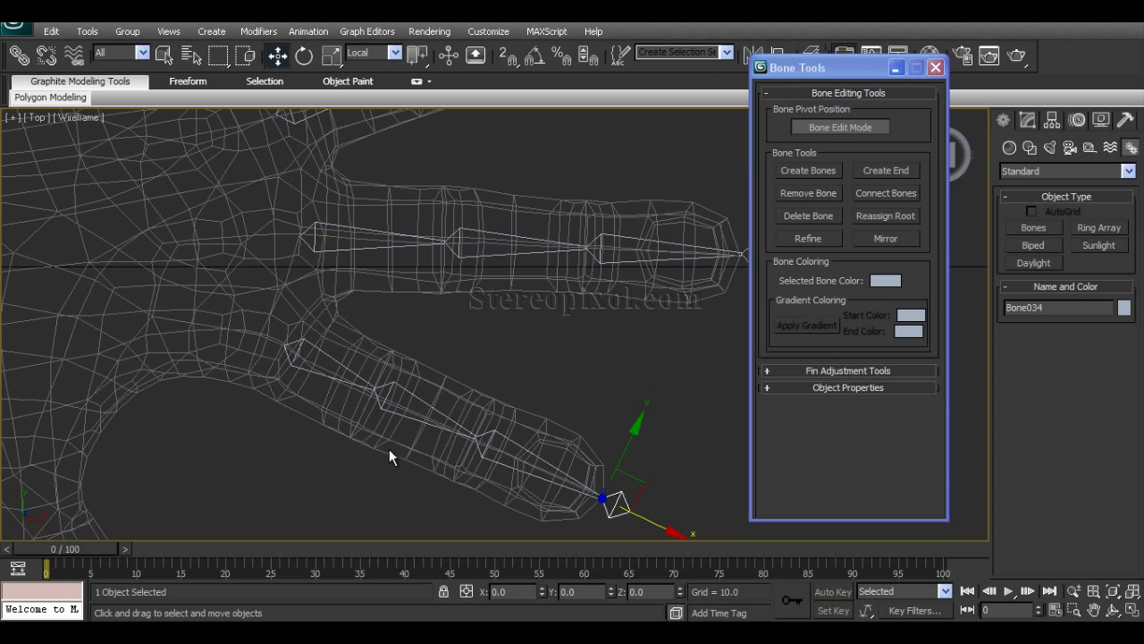
click(307, 346)
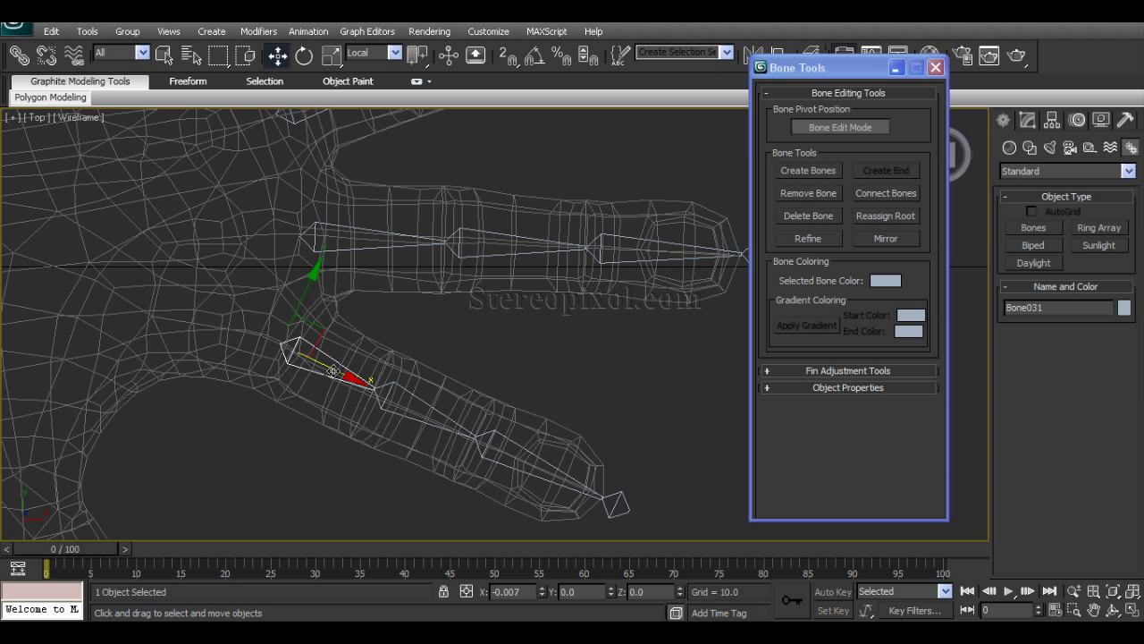
click(855, 134)
Select the entire index-finger bone chain and clone it as a copy toward the thumb
middle_drag(361, 292, 500, 274)
click(502, 338)
click(463, 335)
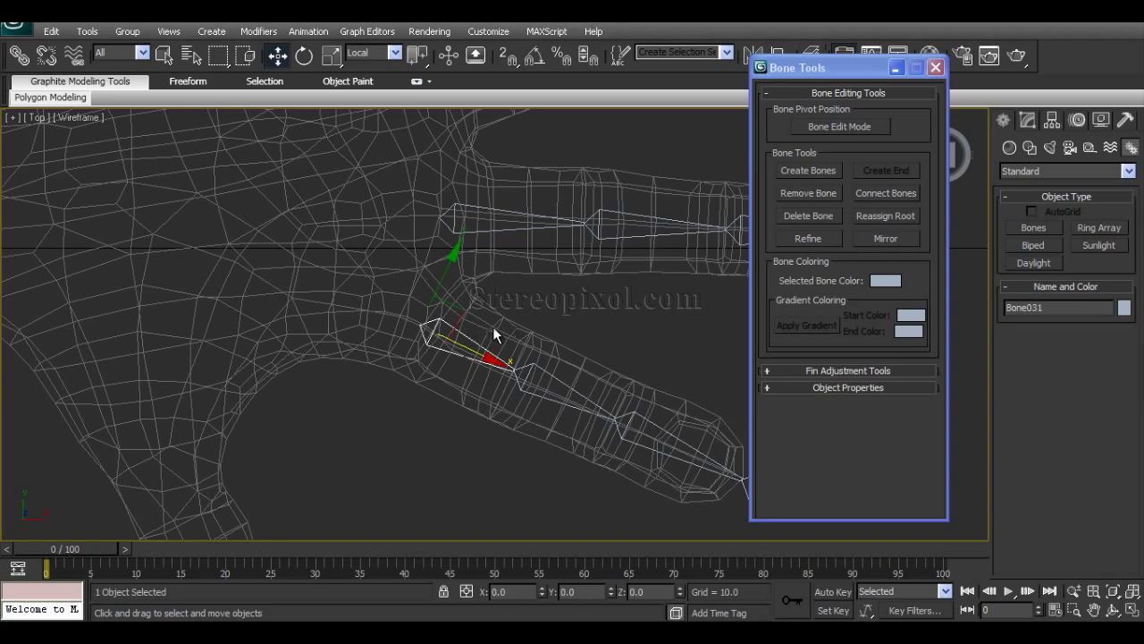
key(alt+w)
right_click(619, 409)
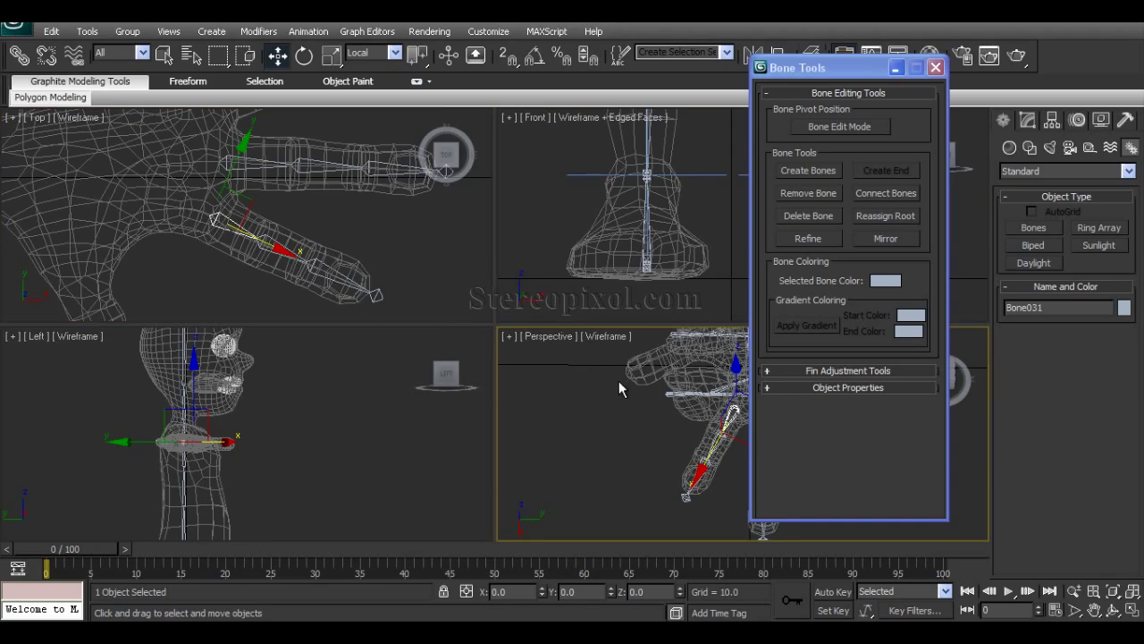
key(alt+w)
middle_drag(545, 319, 523, 341)
double_click(497, 317)
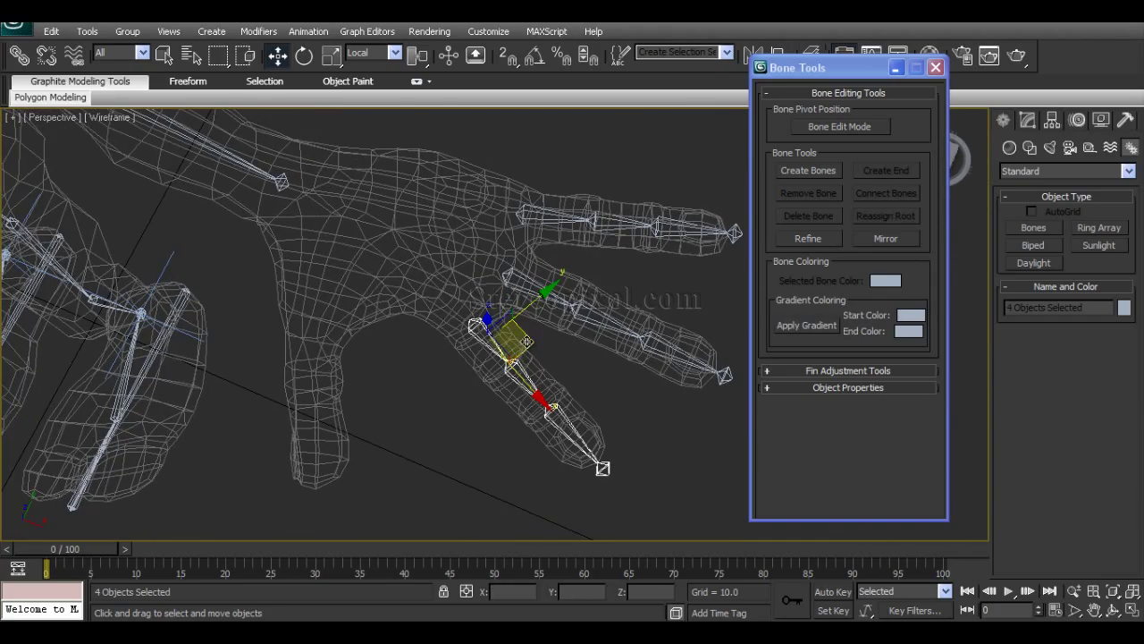
mouse_move(527, 341)
shift+mouse_down()
mouse_move(411, 322)
mouse_move(355, 269)
mouse_move(375, 300)
shift+mouse_up()
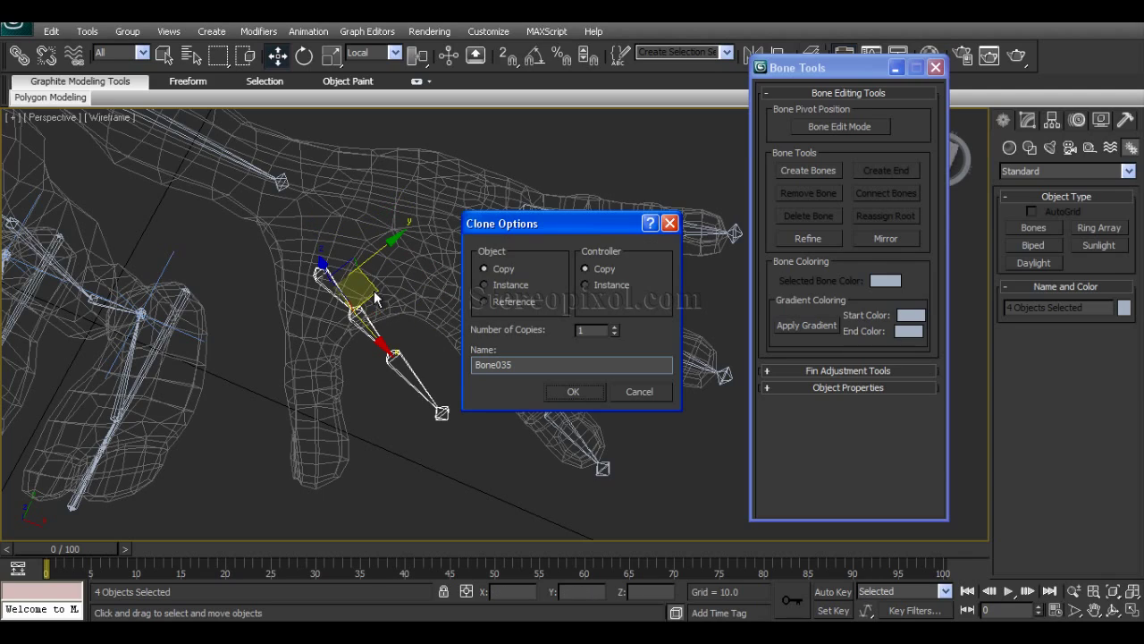
click(582, 396)
Select the copied chain's root bone and rotate it with Local coordinates in the Top view so the chain points along the thumb
mouse_move(582, 397)
alt+middle_down()
mouse_move(452, 396)
mouse_move(467, 432)
mouse_move(525, 428)
mouse_move(475, 438)
alt+middle_up()
key(e)
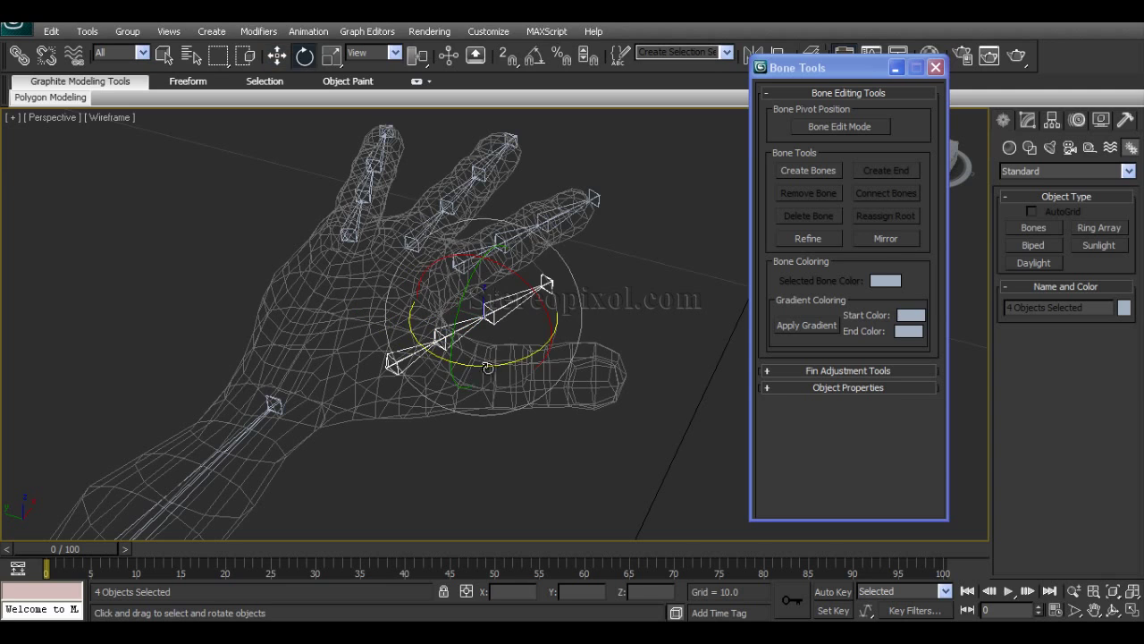
click(401, 386)
click(394, 364)
alt+middle_drag(394, 364, 402, 474)
click(379, 54)
click(390, 113)
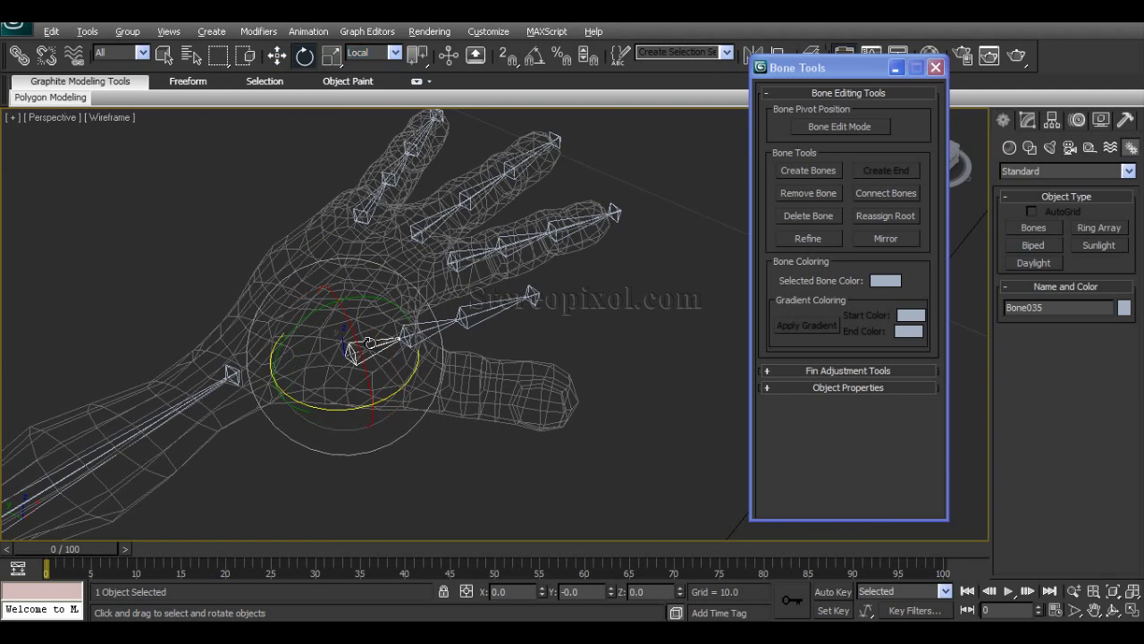
alt+middle_drag(372, 345, 464, 356)
key(alt+w)
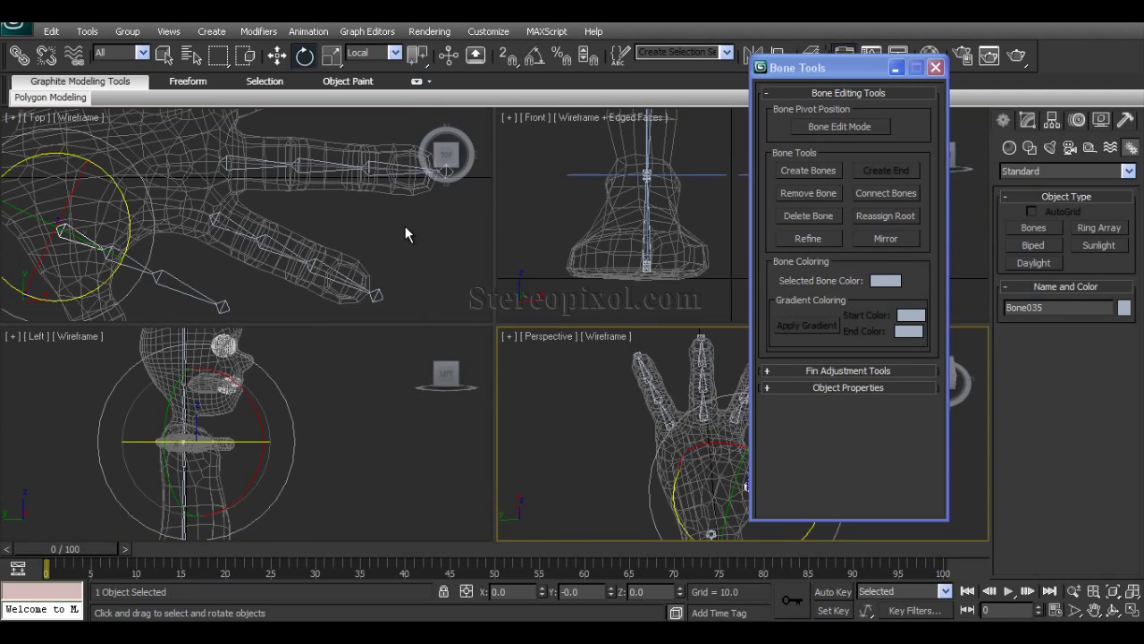
right_click(405, 226)
key(alt+w)
middle_drag(232, 334, 364, 222)
drag(315, 233, 301, 300)
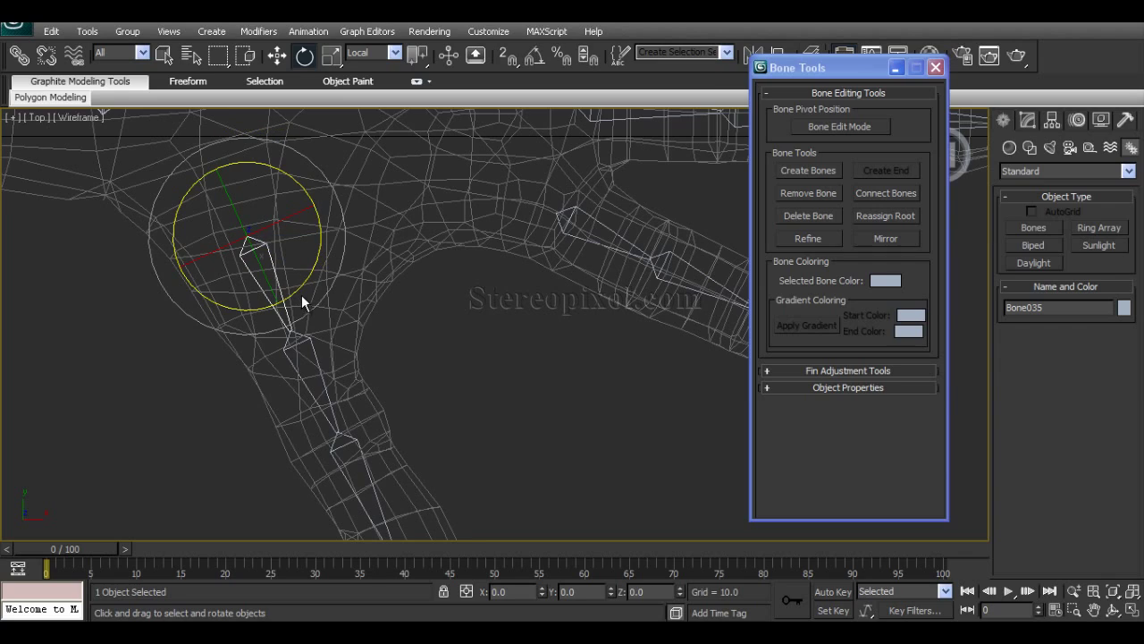
Rotate the index-finger chain's root bone about its local Y axis to match the finger's tilt
key(alt+w)
middle_click(611, 425)
key(alt+w)
alt+middle_drag(556, 408, 522, 282)
click(527, 309)
drag(522, 281, 530, 305)
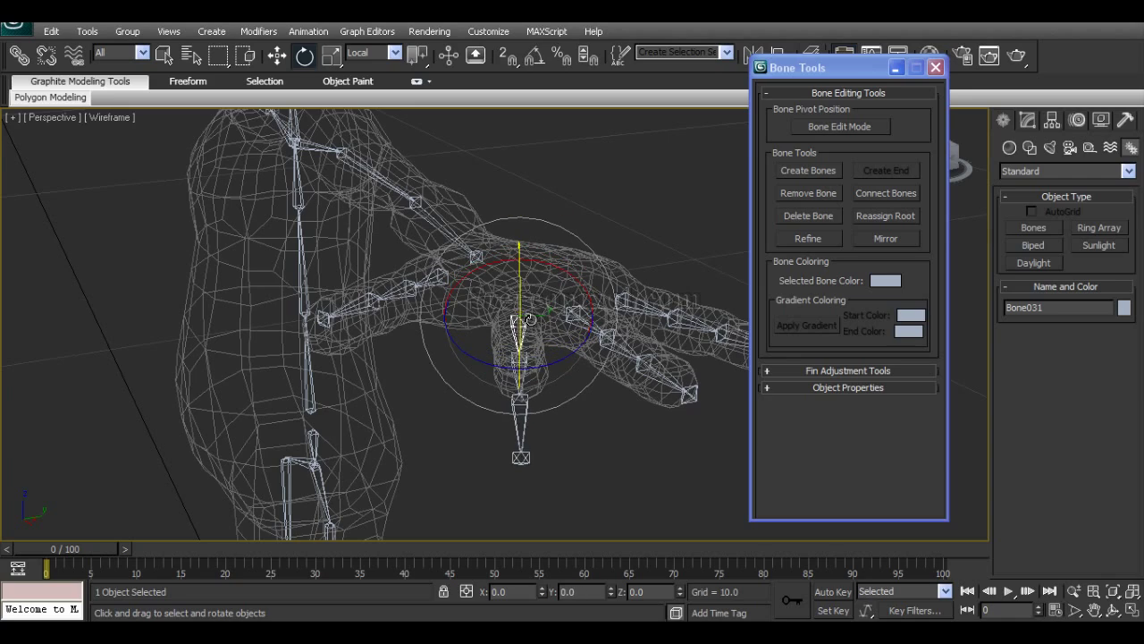
alt+middle_drag(530, 319, 544, 292)
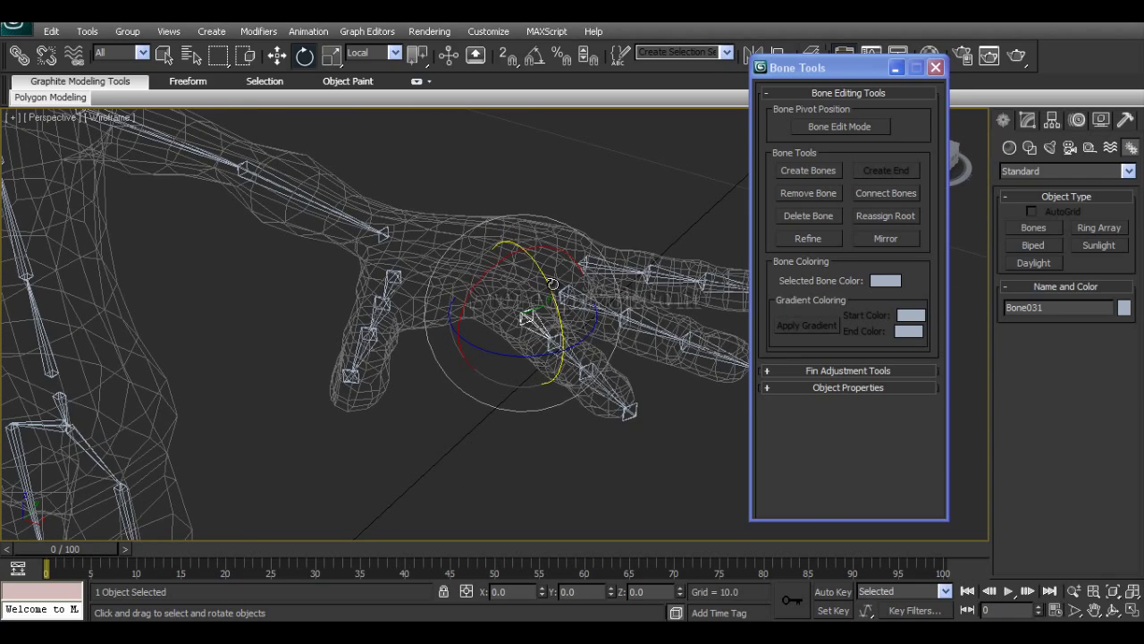
alt+middle_drag(540, 335, 517, 324)
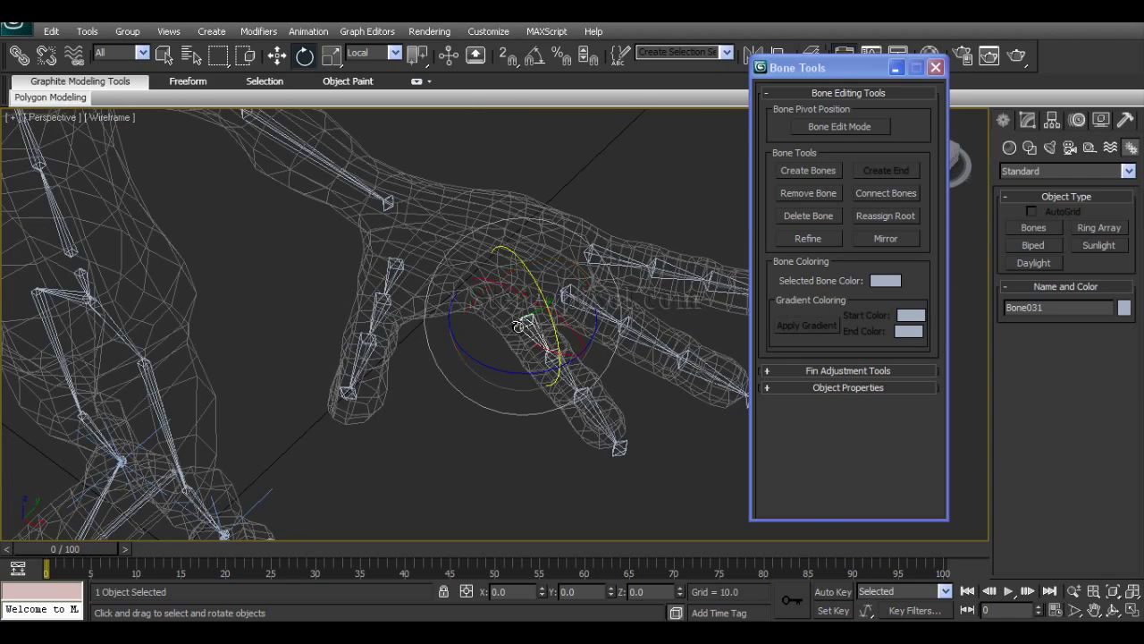
alt+middle_drag(611, 420, 489, 353)
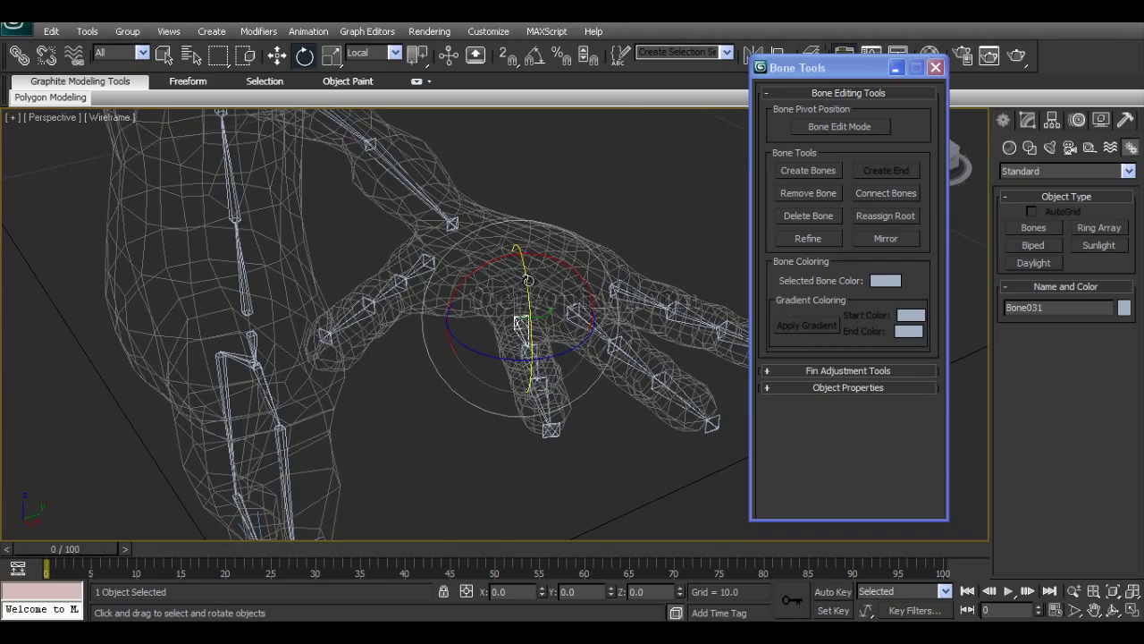
drag(528, 281, 536, 315)
right_click(537, 316)
Refine the rotation of the index-finger chain's bones so they run through the centre of the finger mesh
alt+middle_drag(583, 411, 582, 426)
click(568, 424)
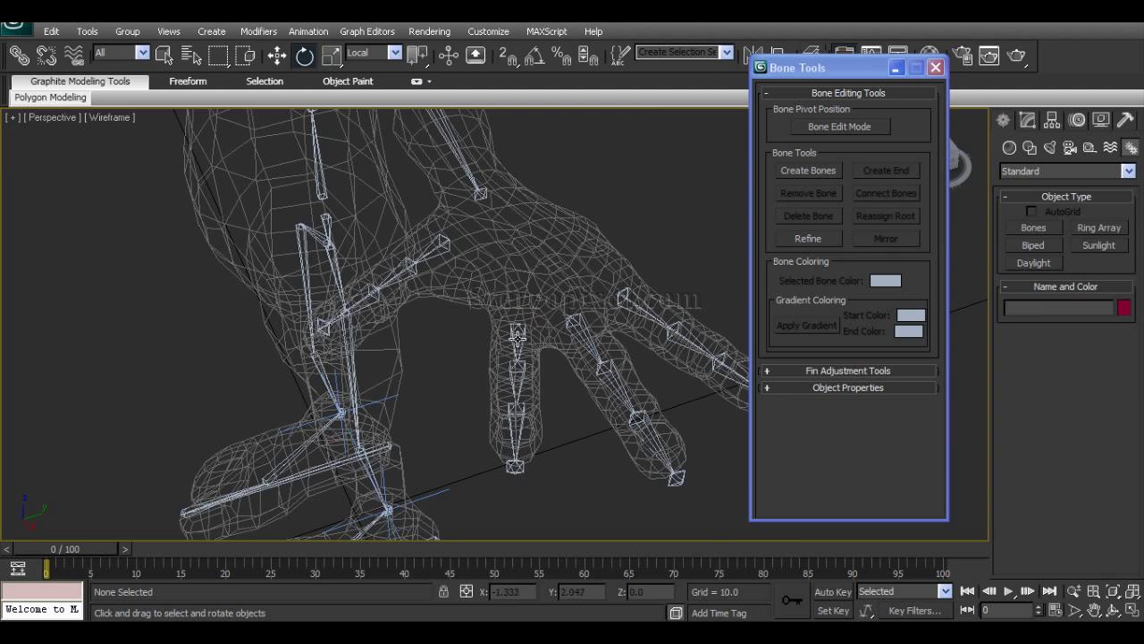
click(517, 336)
click(582, 434)
click(520, 367)
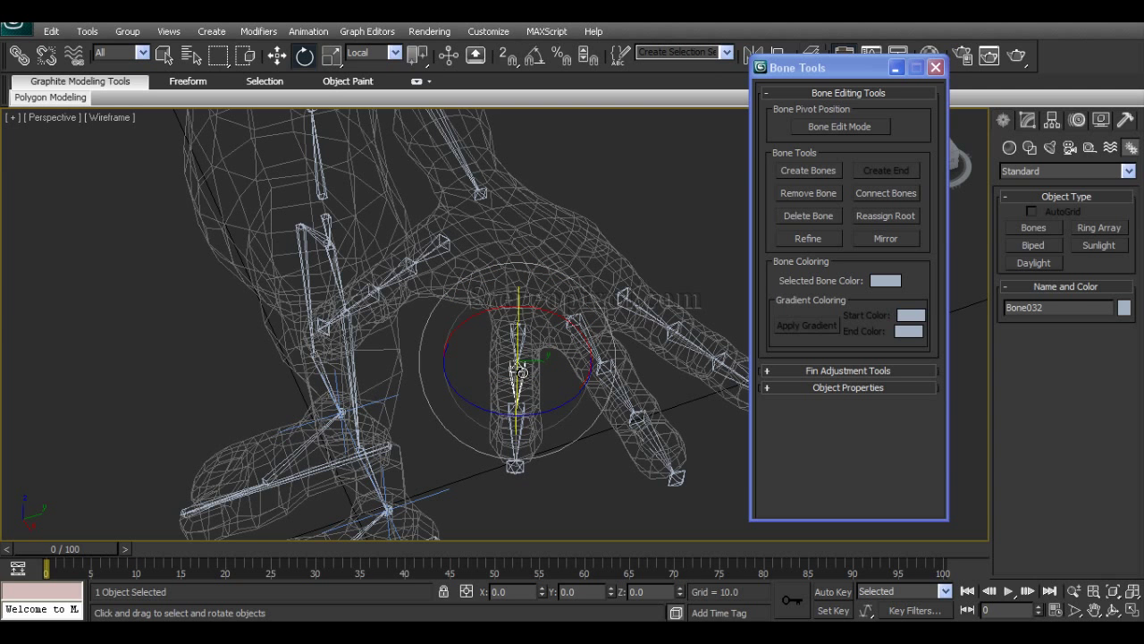
click(588, 472)
click(517, 333)
mouse_move(494, 367)
alt+middle_down()
mouse_move(537, 398)
mouse_move(499, 388)
alt+middle_up()
scroll(537, 400, up, 4)
alt+middle_drag(512, 324, 489, 346)
click(515, 377)
drag(496, 351, 598, 405)
middle_drag(598, 406, 547, 326)
click(517, 359)
drag(516, 347, 540, 385)
Check the middle and outermost finger chains against the mesh and fine-tune the rotation of their bones
middle_drag(548, 390, 433, 538)
click(365, 295)
middle_drag(418, 353, 339, 348)
click(396, 351)
click(573, 424)
middle_drag(508, 233, 452, 371)
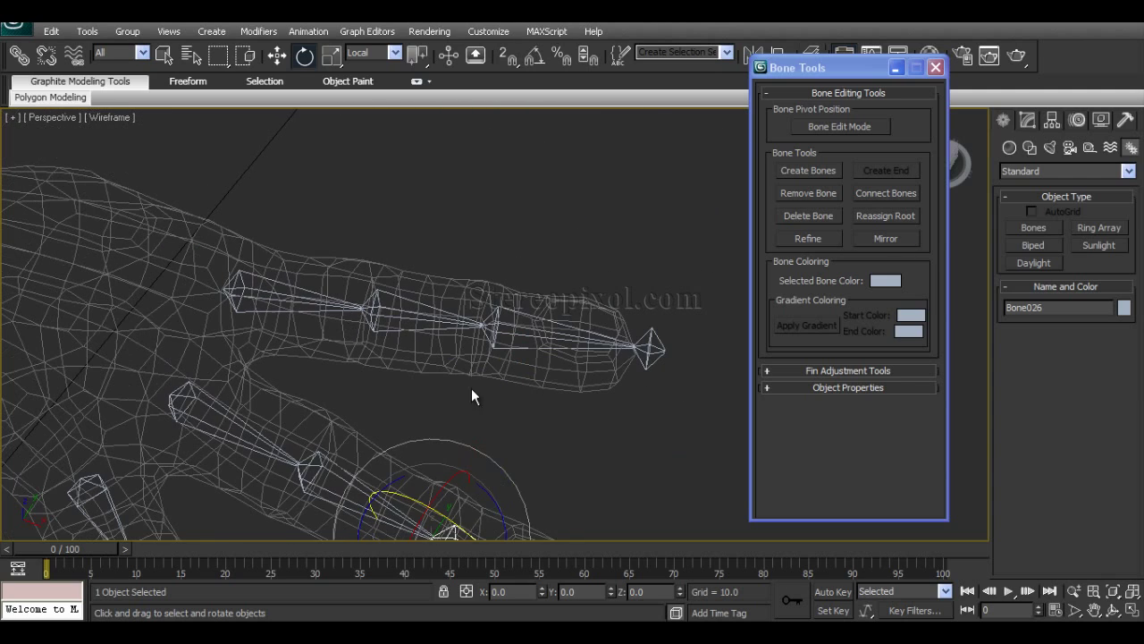
drag(288, 322, 288, 319)
click(562, 300)
drag(562, 299, 516, 362)
middle_drag(533, 429, 666, 288)
middle_drag(360, 371, 593, 310)
mouse_move(250, 379)
alt+middle_down()
mouse_move(298, 309)
mouse_move(194, 285)
mouse_move(352, 285)
mouse_move(271, 304)
mouse_move(282, 290)
alt+middle_up()
click(327, 242)
alt+middle_drag(327, 242, 417, 335)
click(520, 284)
alt+middle_drag(519, 283, 330, 291)
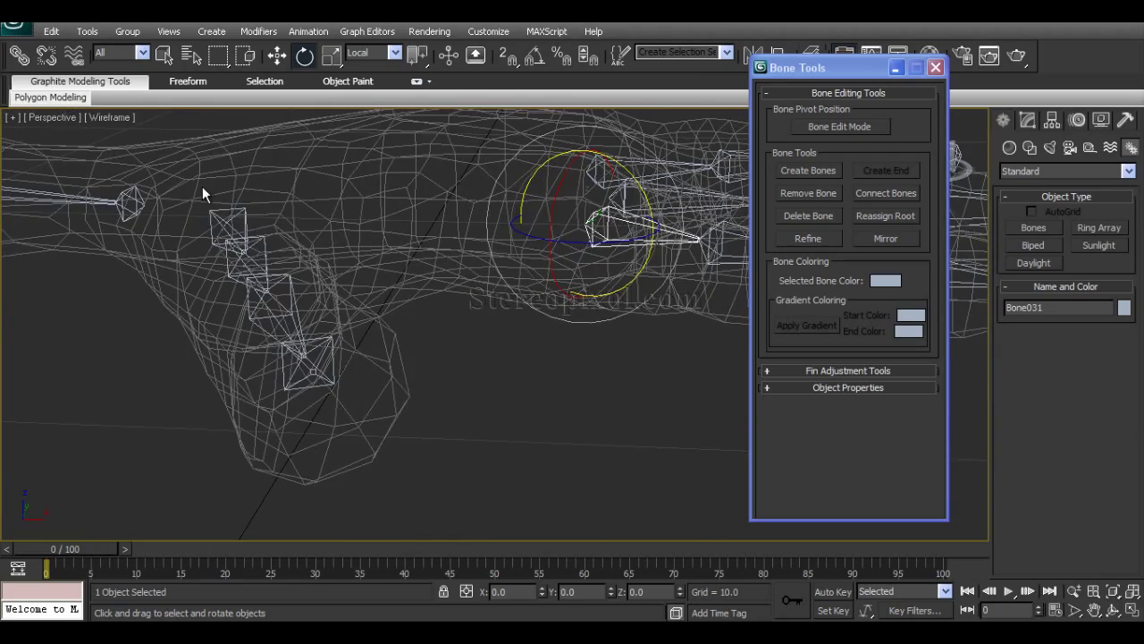
Rotate the thumb chain's root bone to follow the thumb's slope and shift it slightly along its local Y axis
click(231, 235)
alt+middle_drag(231, 234, 249, 254)
alt+middle_drag(240, 316, 231, 255)
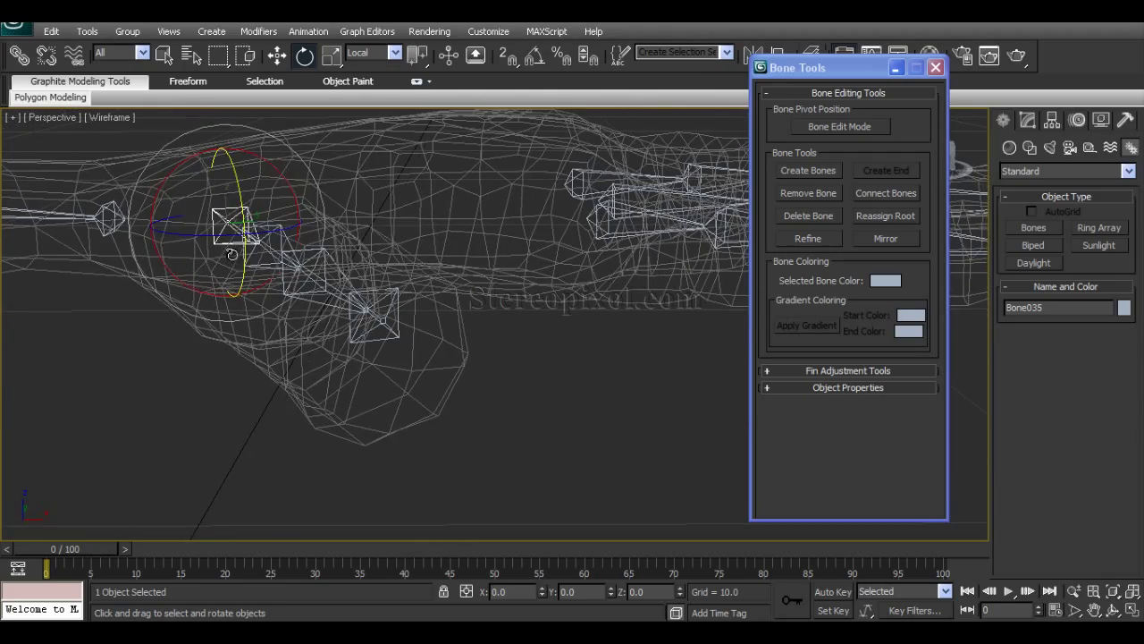
alt+middle_drag(248, 303, 346, 368)
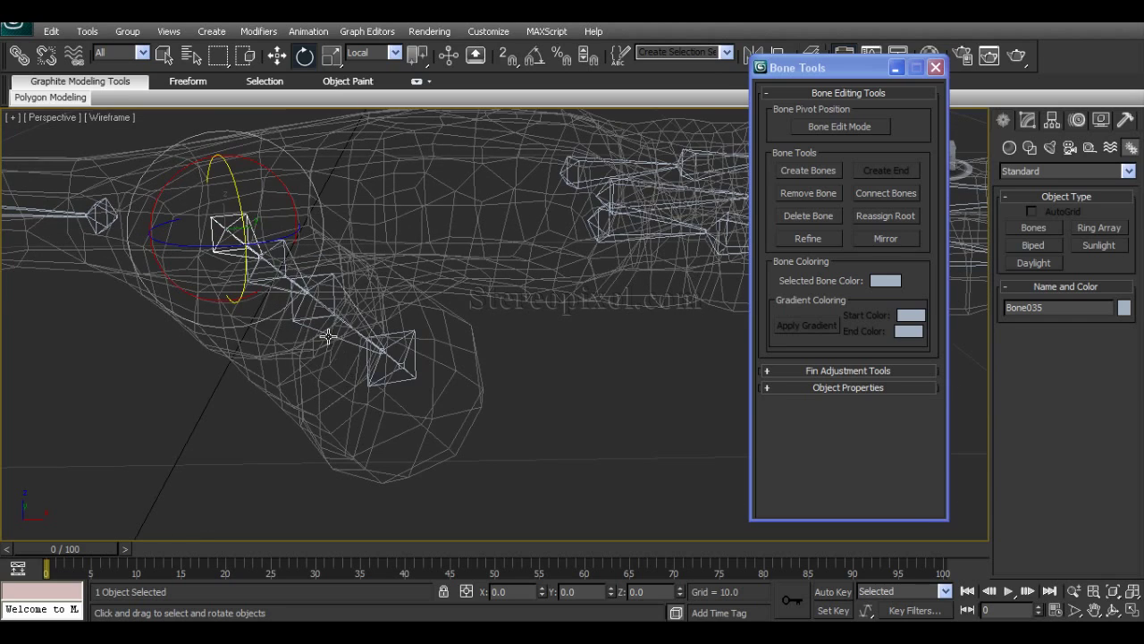
alt+middle_drag(371, 405, 433, 421)
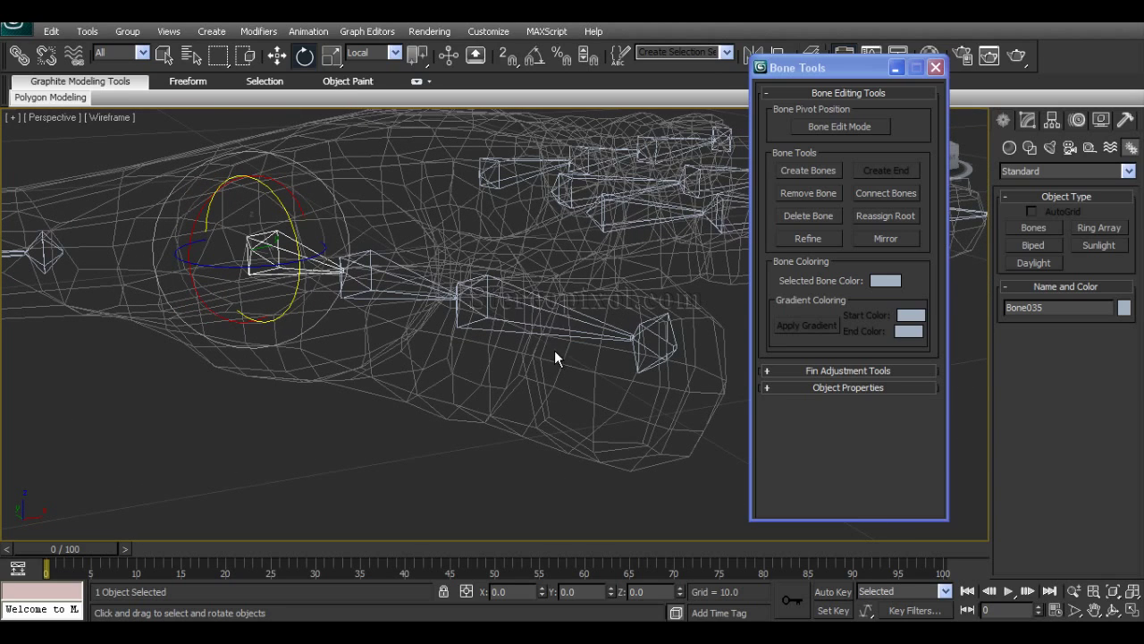
alt+middle_drag(554, 357, 497, 377)
alt+middle_drag(358, 376, 385, 385)
drag(253, 152, 118, 125)
alt+middle_drag(118, 125, 243, 216)
key(w)
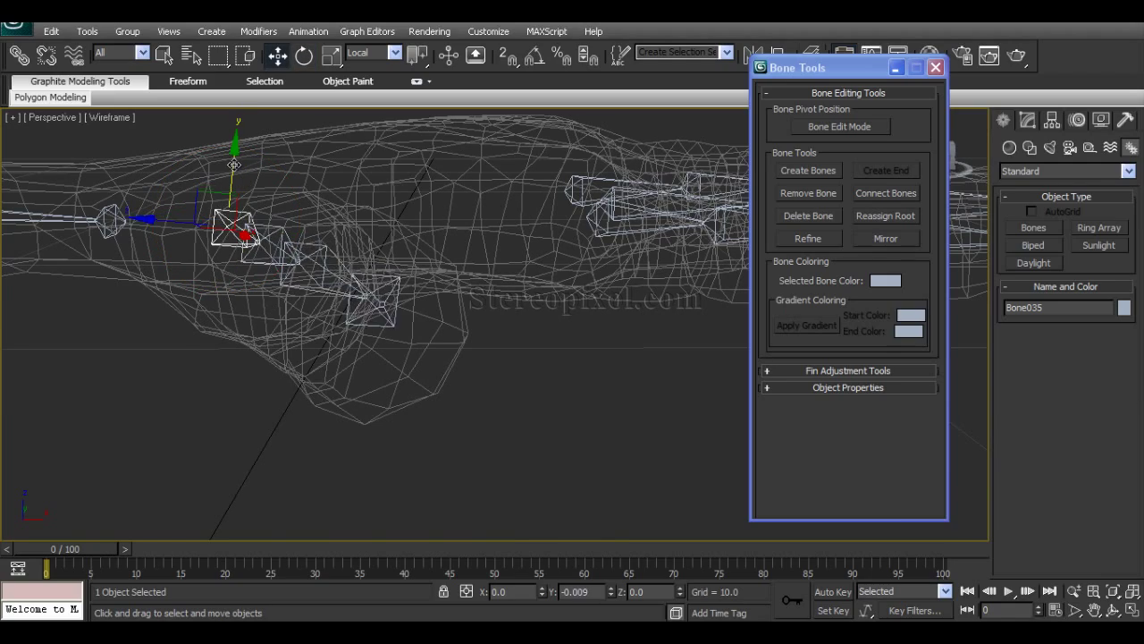
Try a further rotation of the thumb chain's root bone, and undo it
scroll(312, 339, up, 5)
alt+middle_drag(312, 333, 404, 308)
middle_drag(427, 358, 398, 221)
key(e)
drag(397, 208, 378, 268)
key(ctrl+z)
Try another rotation of the index-finger chain's root bone, and undo it
alt+middle_drag(414, 289, 507, 241)
click(511, 250)
alt+middle_drag(520, 289, 526, 292)
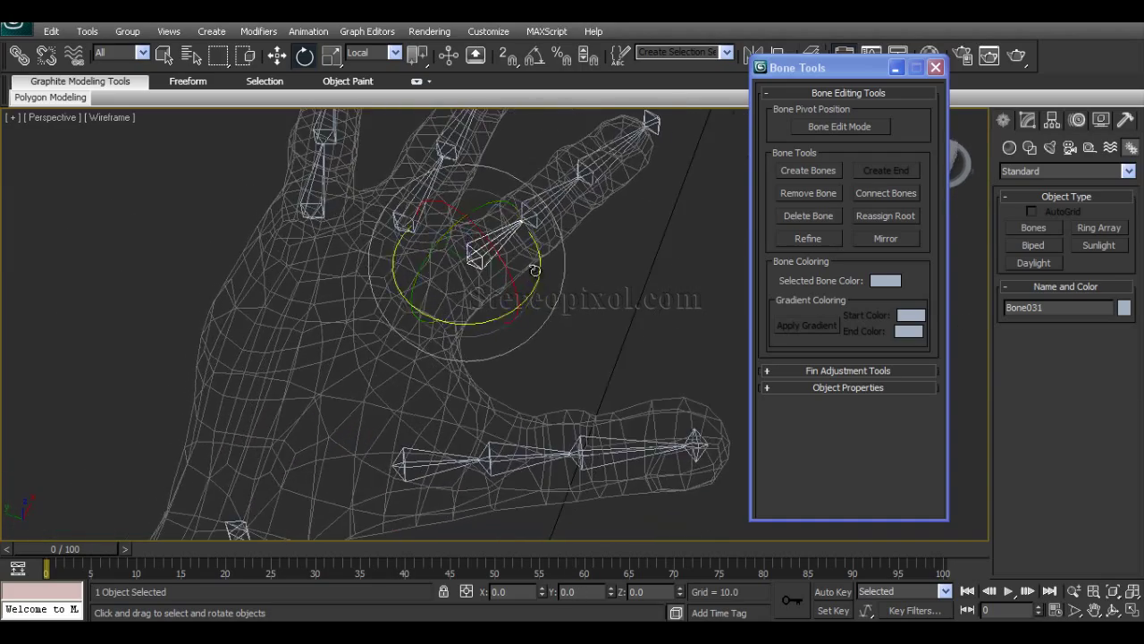
middle_drag(534, 250, 497, 347)
drag(515, 374, 444, 305)
key(ctrl+z)
Reselect the thumb chain's root bone, refine its rotation, and move it down along local Y to centre it in the thumb
middle_drag(538, 445, 550, 259)
alt+middle_drag(550, 259, 470, 344)
click(344, 307)
alt+middle_drag(344, 308, 243, 281)
drag(454, 177, 455, 169)
alt+middle_drag(424, 256, 370, 222)
drag(370, 221, 357, 216)
key(w)
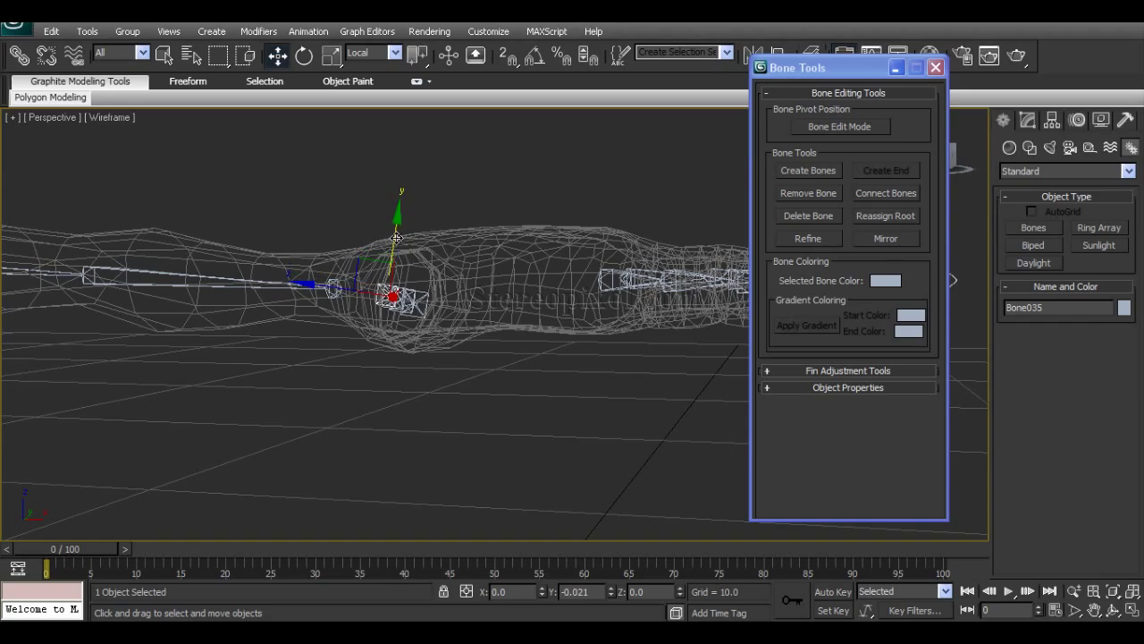
alt+middle_drag(397, 232, 488, 302)
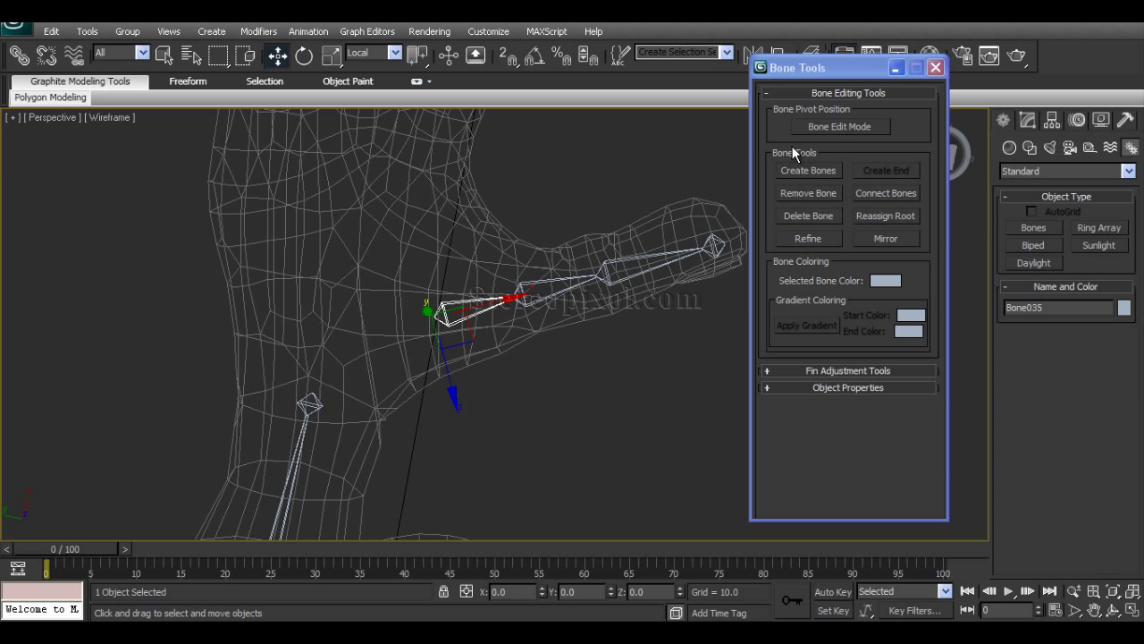
In Bone Edit Mode, pull the thumb chain's root joint back about 0.086 along its local X axis toward the wrist
click(814, 131)
drag(517, 297, 476, 302)
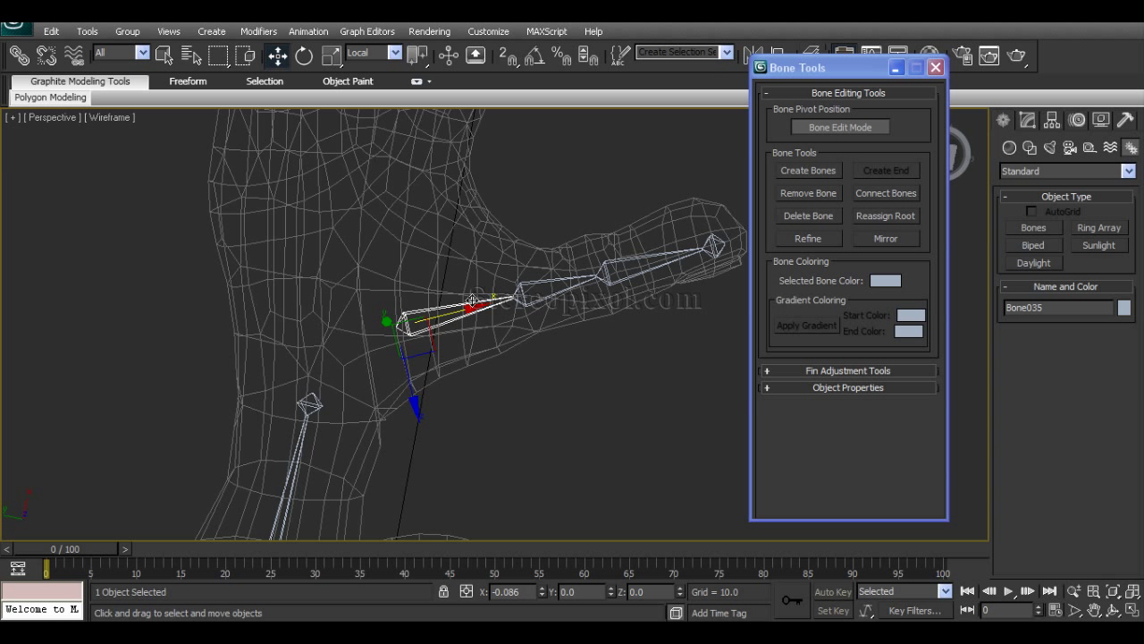
drag(473, 301, 470, 301)
Align the thumb chain's second and third joints with the knuckles along their local X axes, and turn off Bone Edit Mode
alt+middle_drag(587, 390, 463, 315)
click(438, 259)
alt+middle_drag(438, 259, 437, 366)
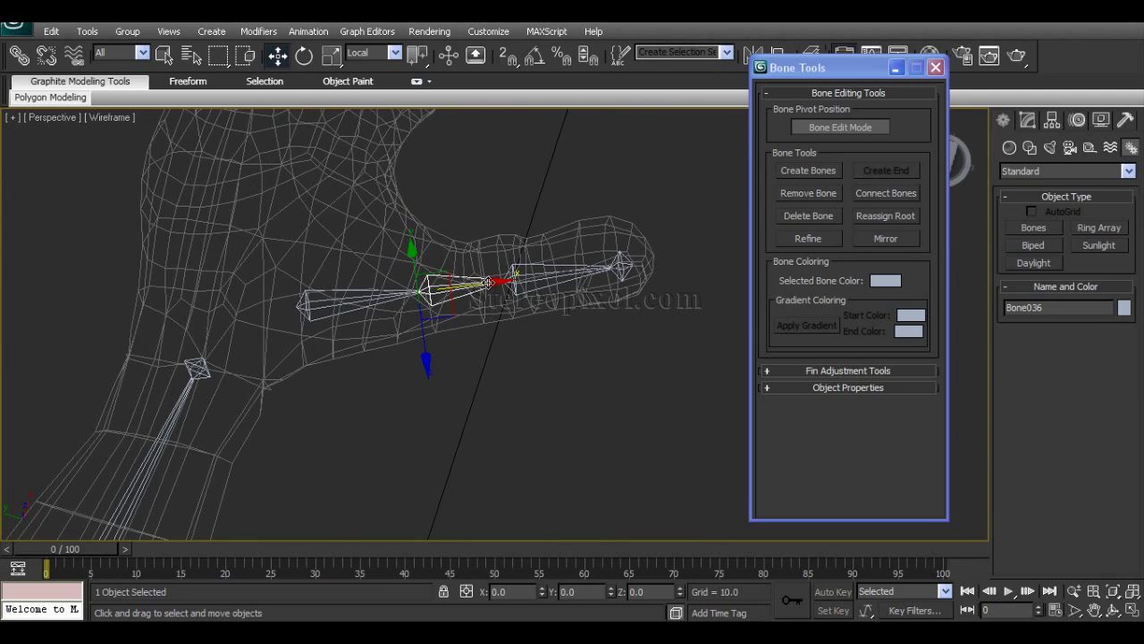
drag(487, 282, 484, 282)
alt+middle_drag(484, 283, 482, 240)
click(547, 252)
alt+middle_drag(547, 252, 563, 351)
drag(573, 268, 579, 266)
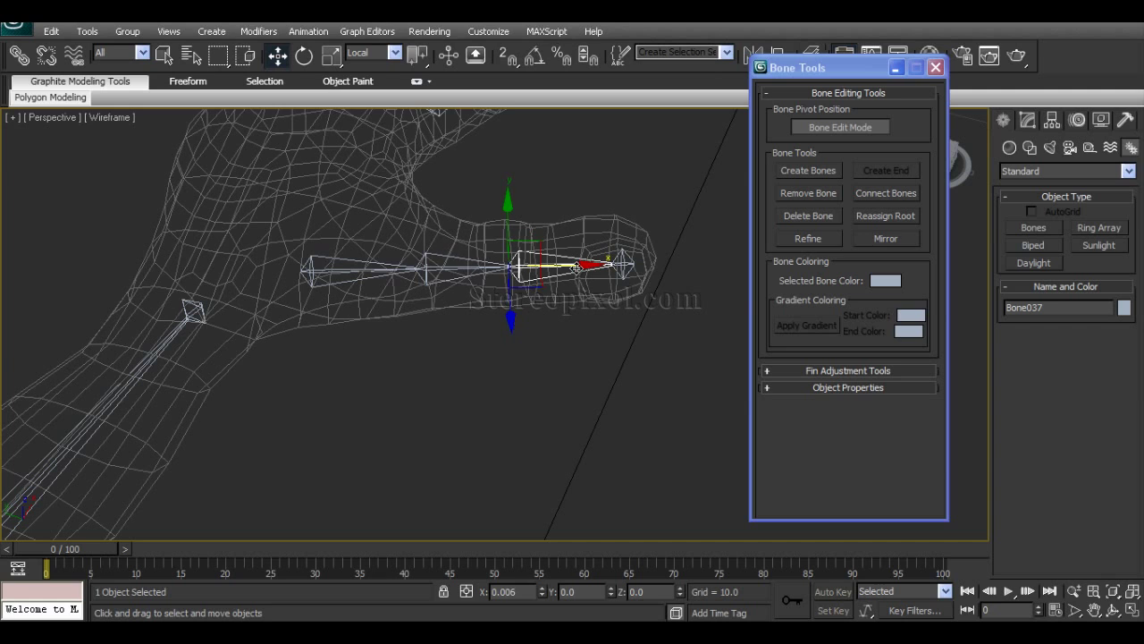
alt+middle_drag(576, 265, 534, 302)
drag(556, 275, 561, 268)
alt+middle_drag(560, 268, 465, 340)
alt+middle_drag(528, 273, 410, 341)
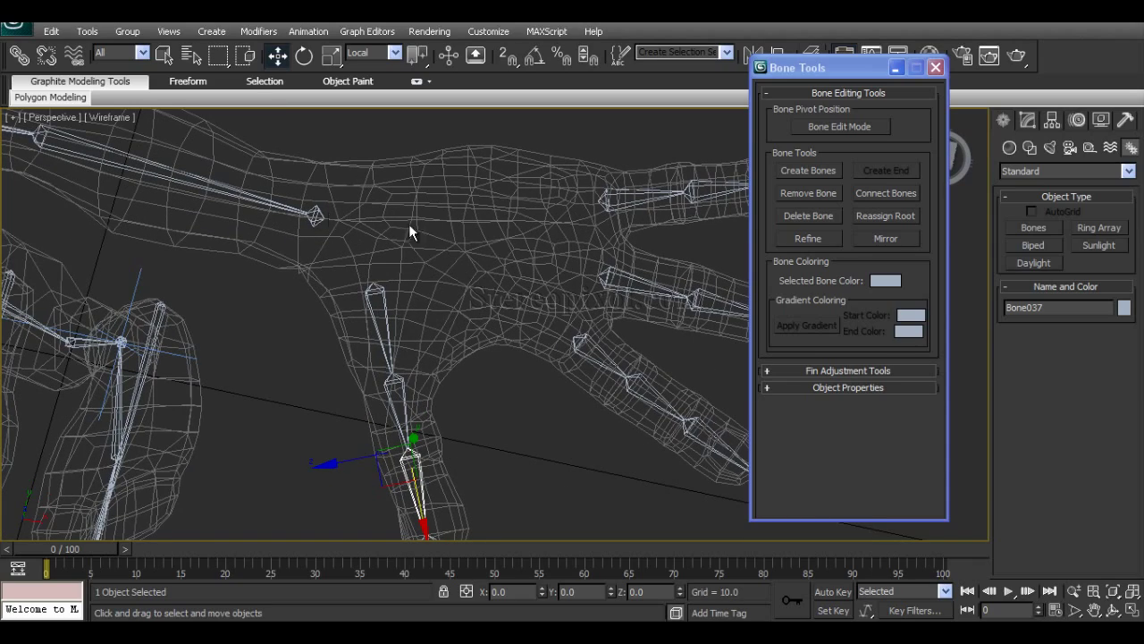
Select all the finger and thumb bones of the hand and freeze their transforms
alt+middle_drag(528, 362, 511, 286)
scroll(528, 324, down, 5)
drag(438, 202, 690, 456)
right_click(496, 373)
click(468, 372)
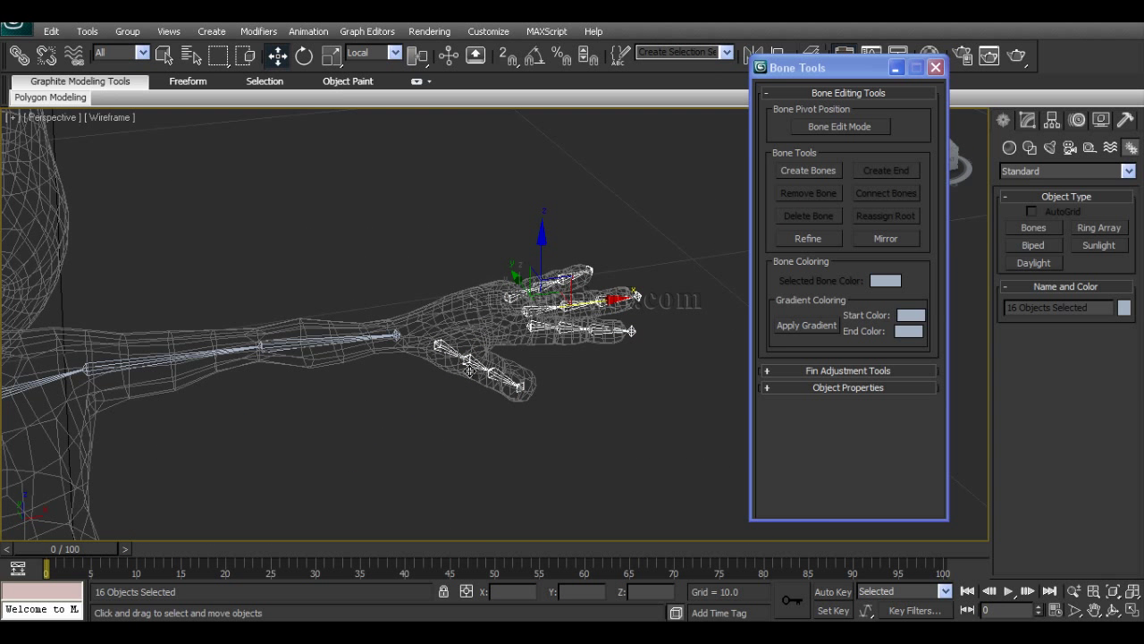
right_click(490, 364)
click(450, 312)
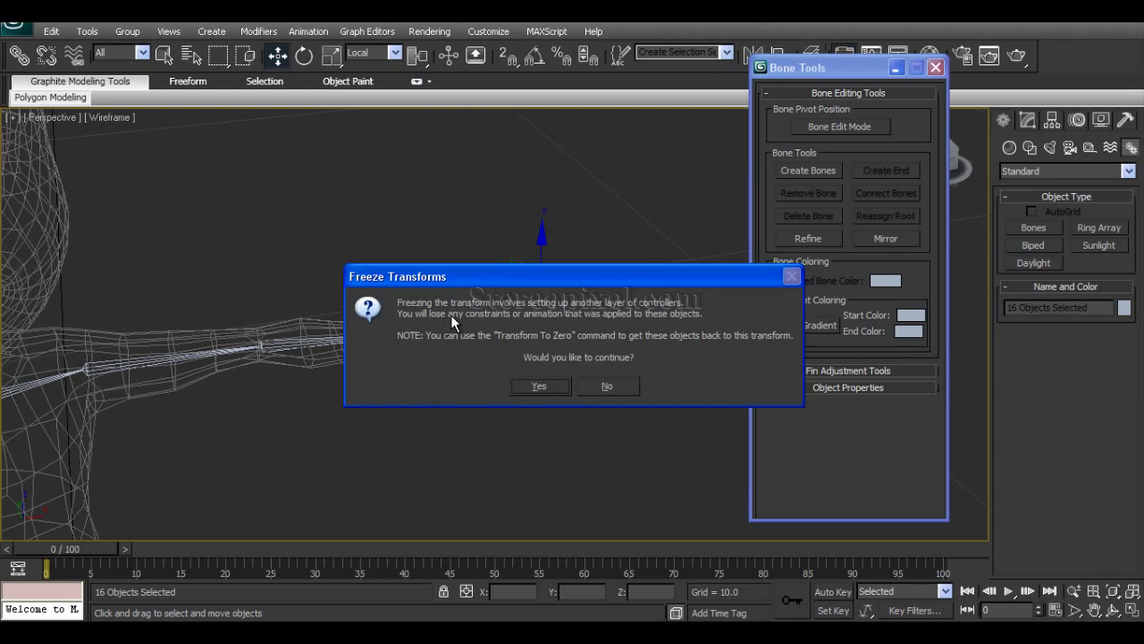
click(539, 385)
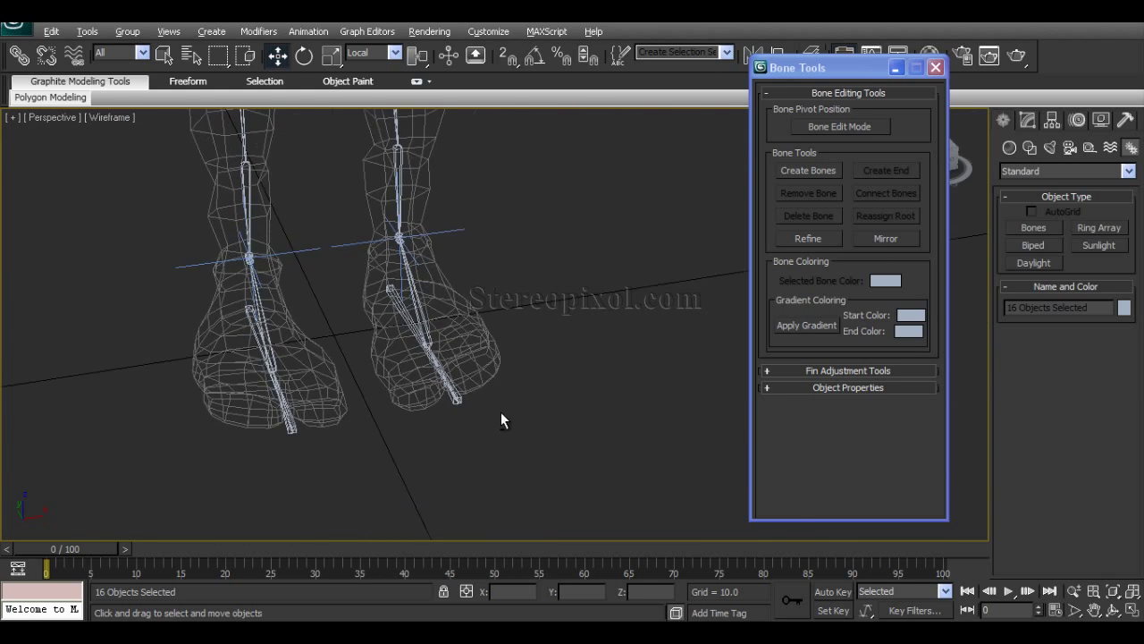
Select the four bones of the nearer foot, leaving out the IK goal, and freeze their transforms
alt+middle_drag(497, 412, 370, 406)
scroll(487, 414, up, 3)
middle_drag(494, 410, 500, 412)
click(509, 386)
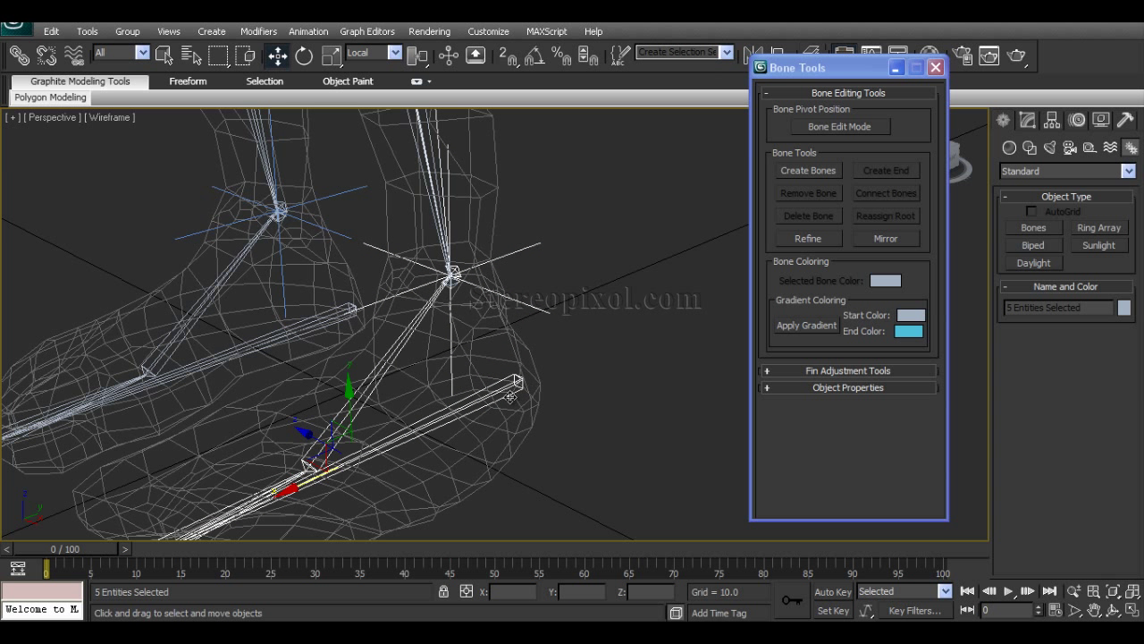
click(509, 393)
ctrl+click(288, 479)
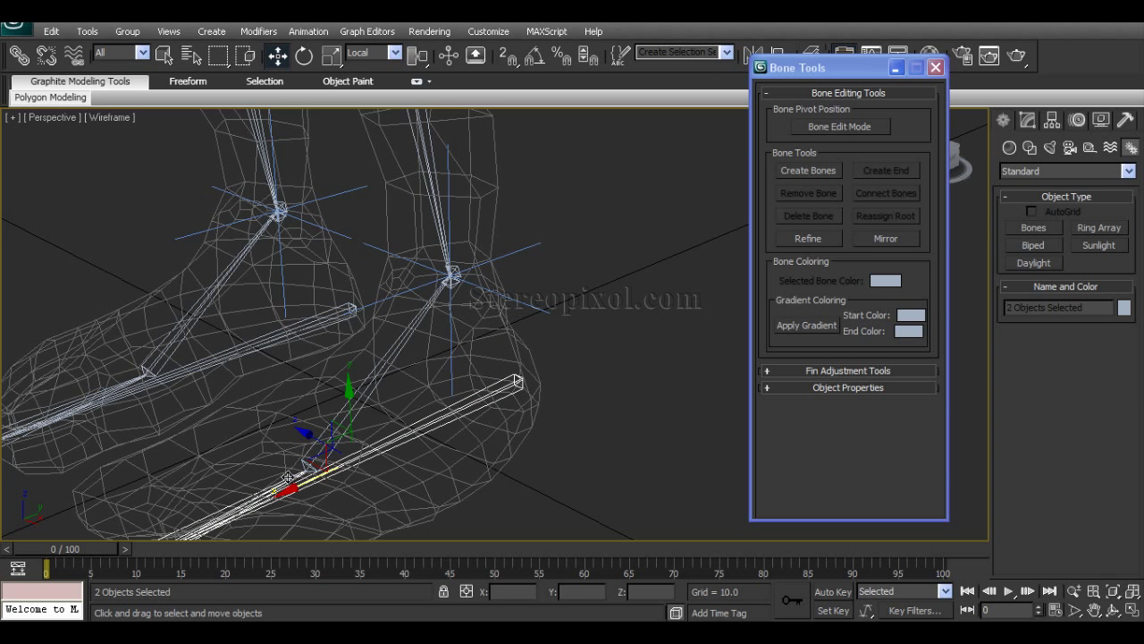
ctrl+click(381, 358)
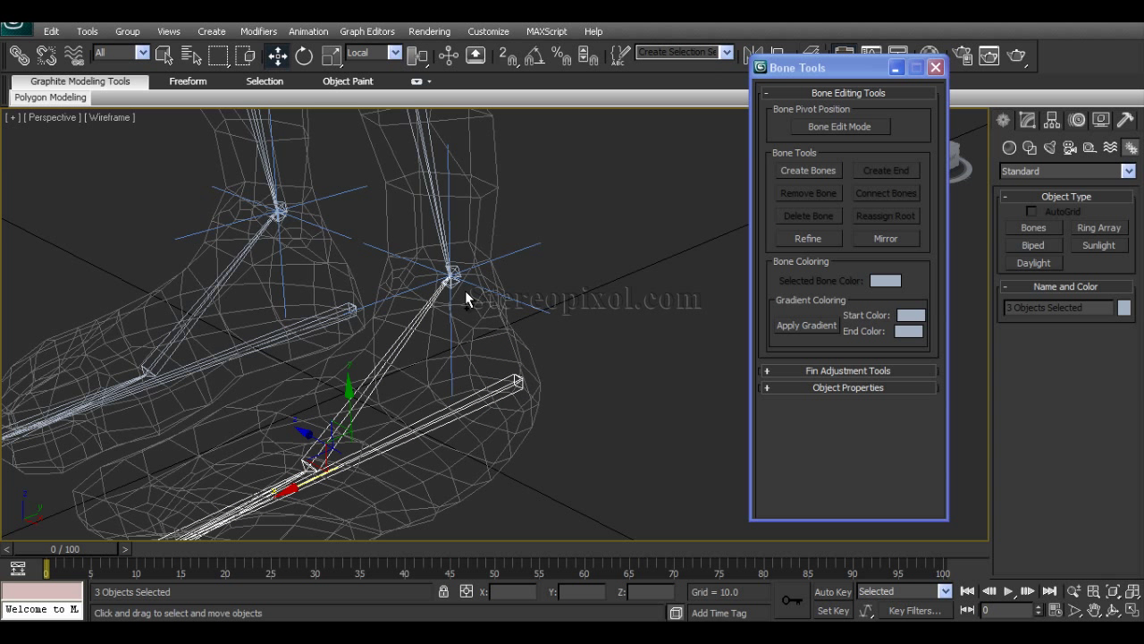
right_click(413, 331)
click(385, 279)
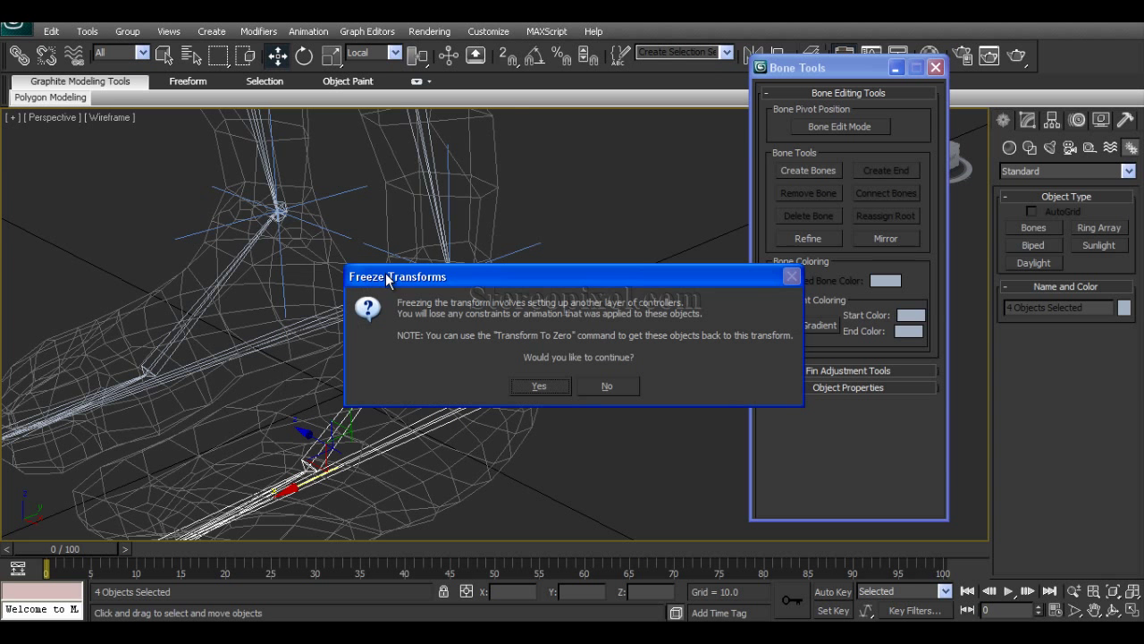
click(541, 386)
Select the four bones of the other foot and freeze their transforms
mouse_move(541, 386)
alt+middle_down()
mouse_move(324, 399)
mouse_move(539, 388)
alt+middle_up()
click(508, 358)
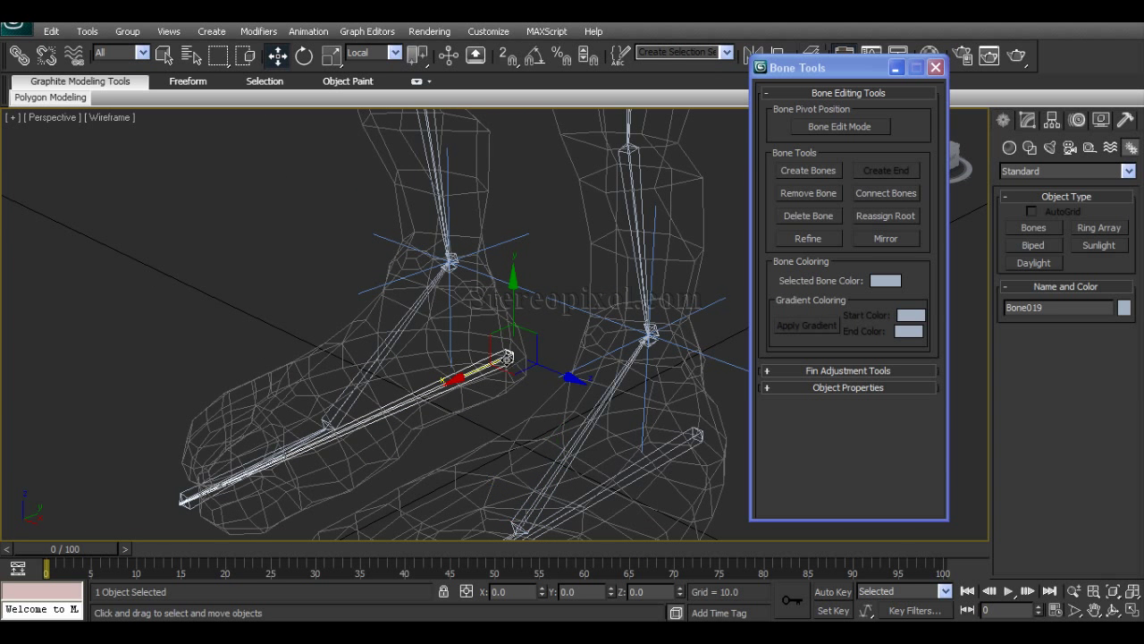
ctrl+click(324, 436)
ctrl+click(388, 352)
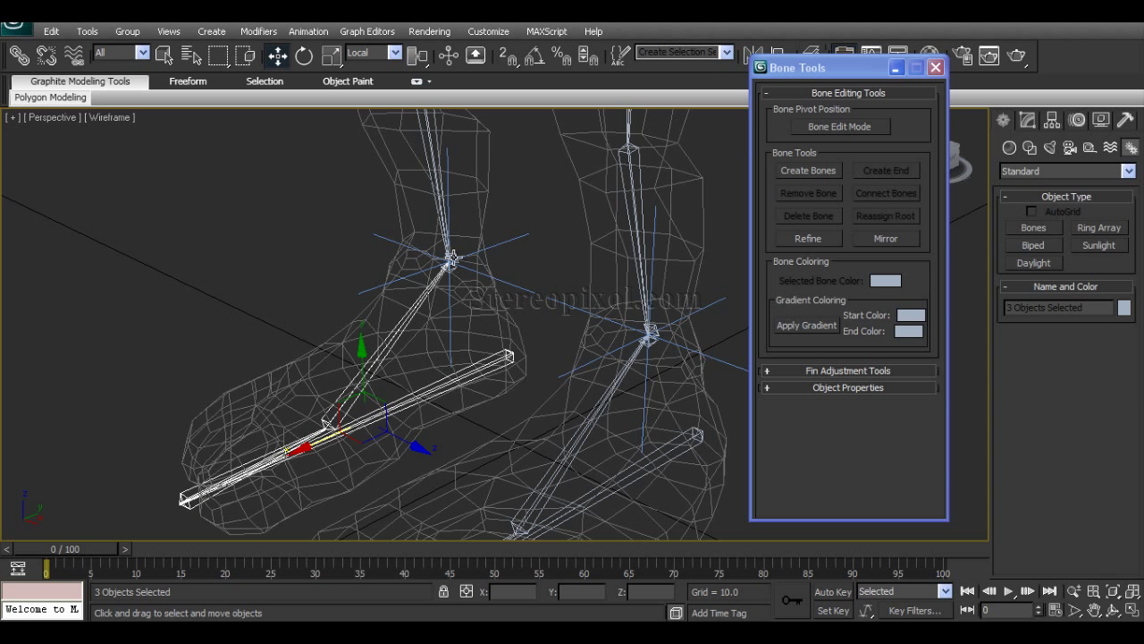
right_click(386, 342)
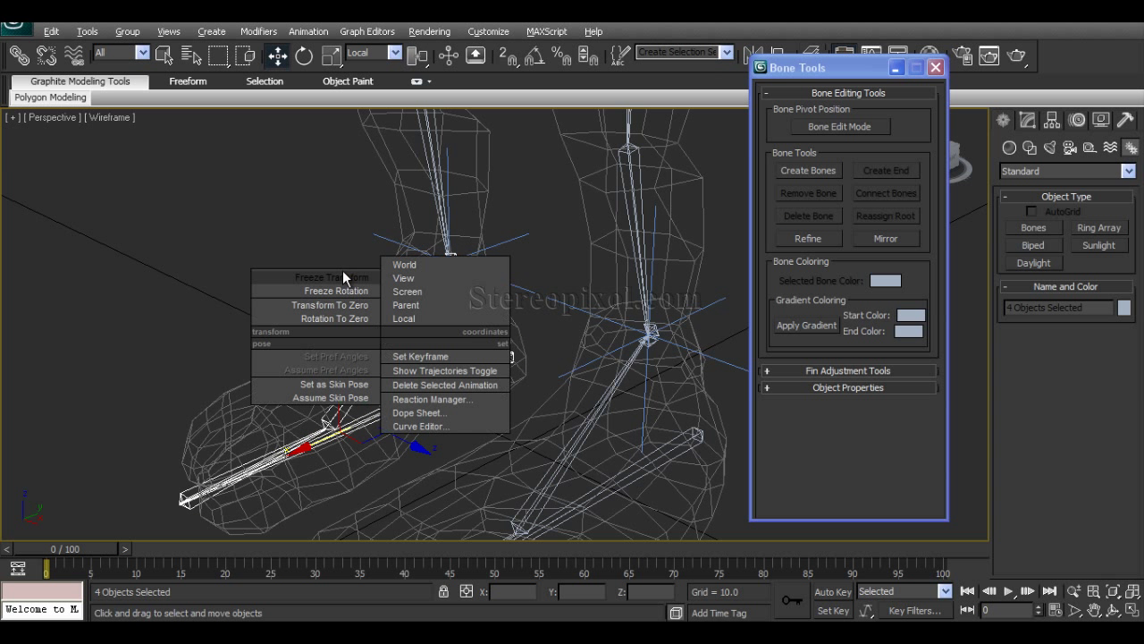
click(358, 277)
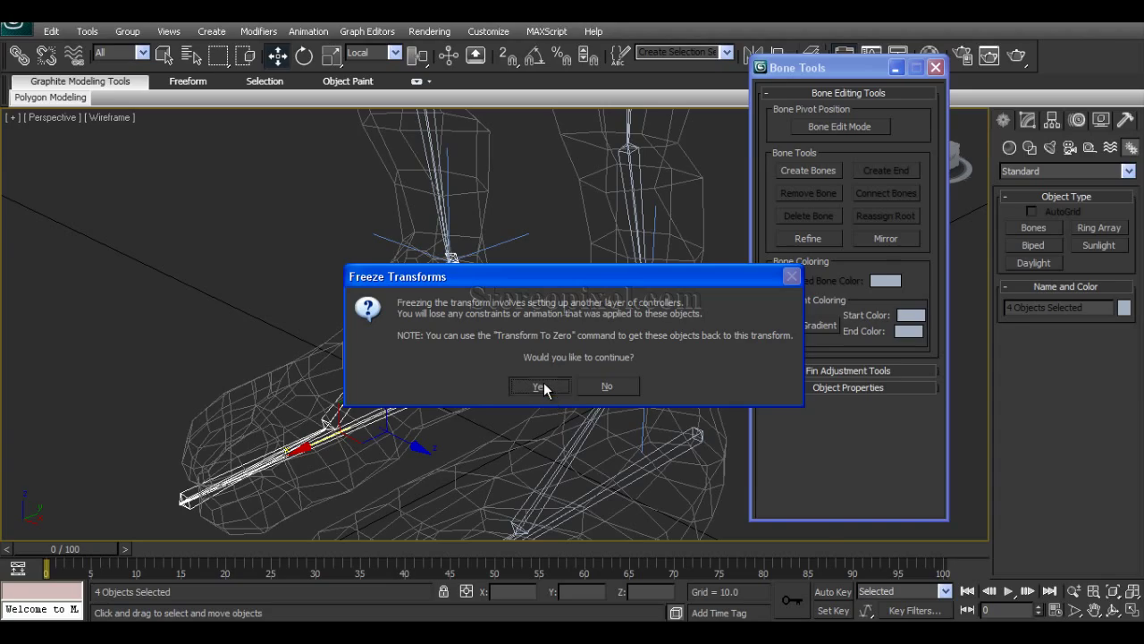
click(539, 385)
Connect the forearm chain's end bone at the wrist to the root of the outermost finger chain
scroll(501, 388, down, 3)
scroll(457, 461, up, 4)
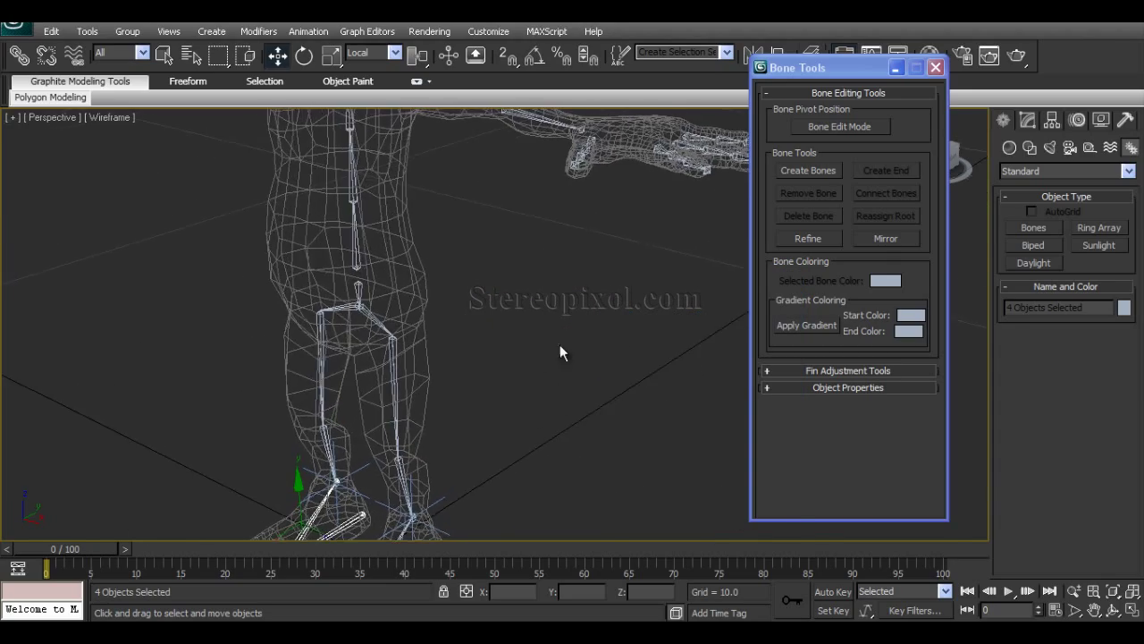
scroll(493, 491, down, 3)
scroll(506, 485, up, 6)
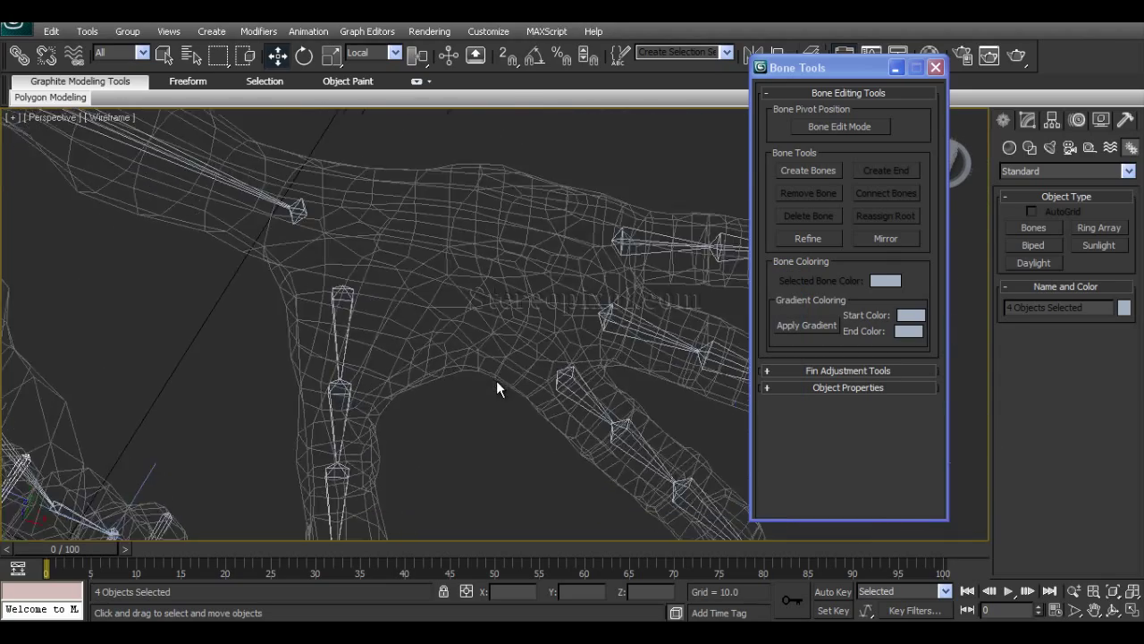
click(451, 454)
scroll(419, 463, down, 3)
scroll(438, 465, up, 5)
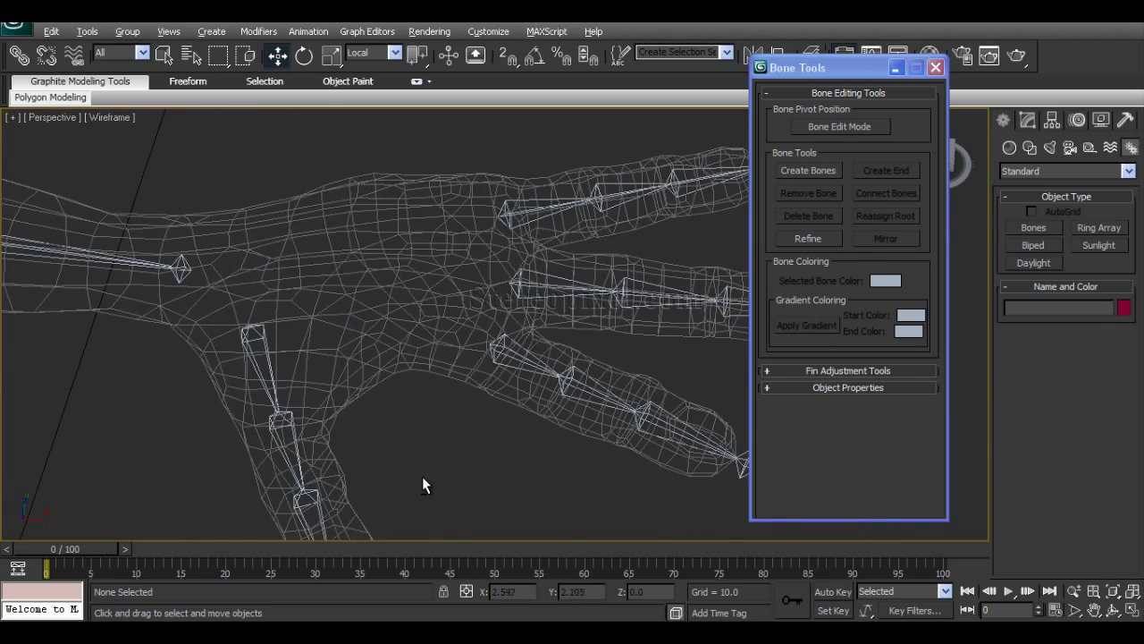
scroll(420, 482, down, 2)
scroll(450, 347, up, 3)
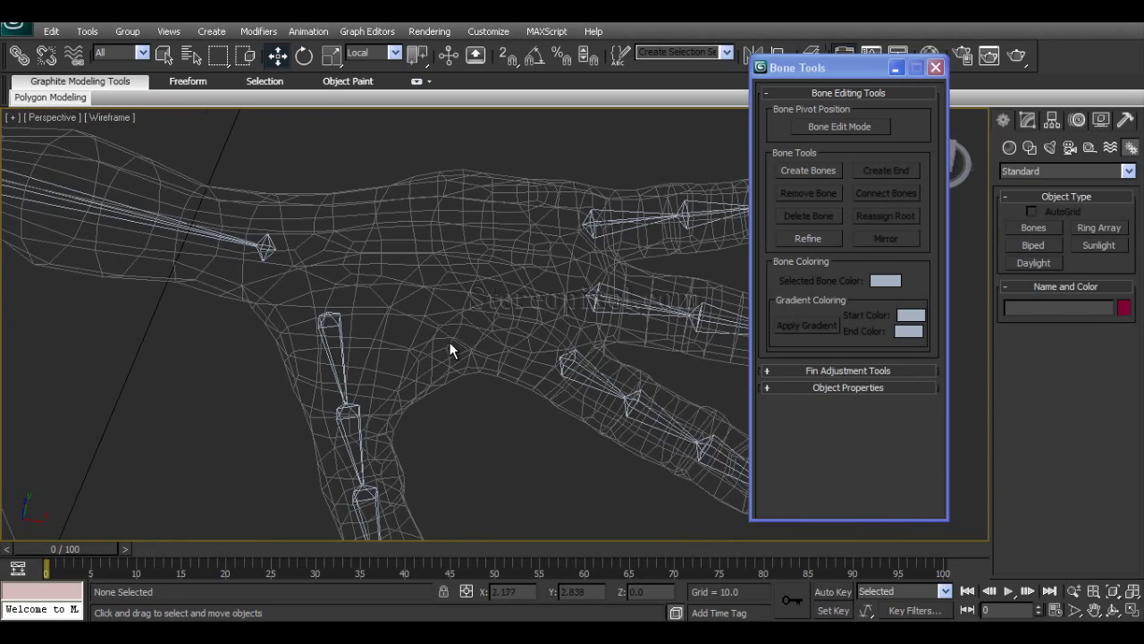
click(269, 252)
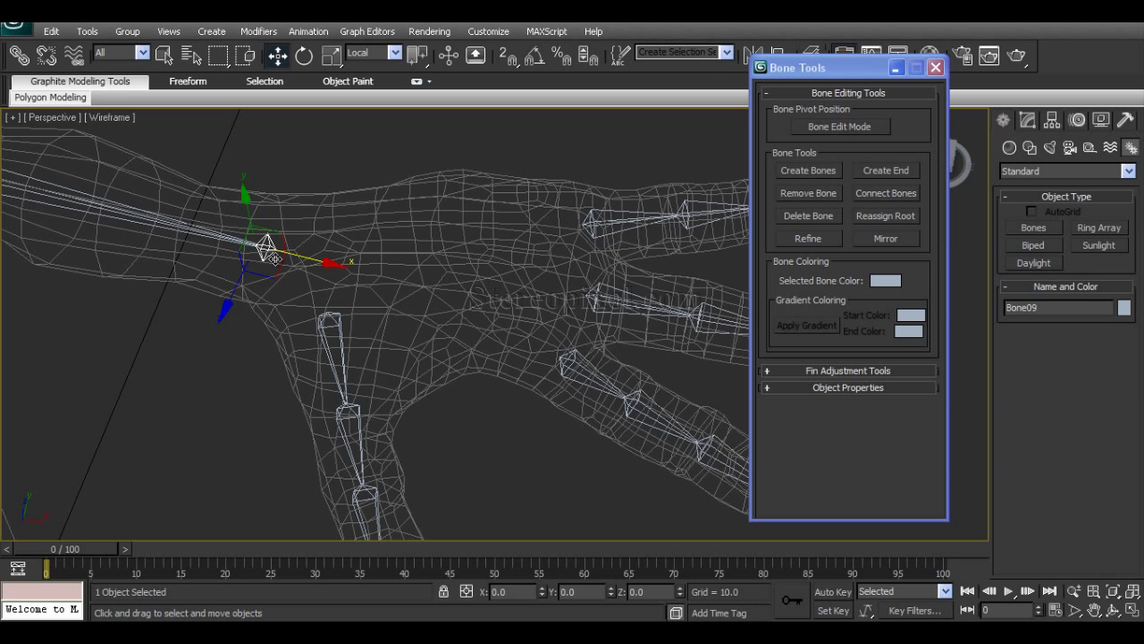
click(864, 194)
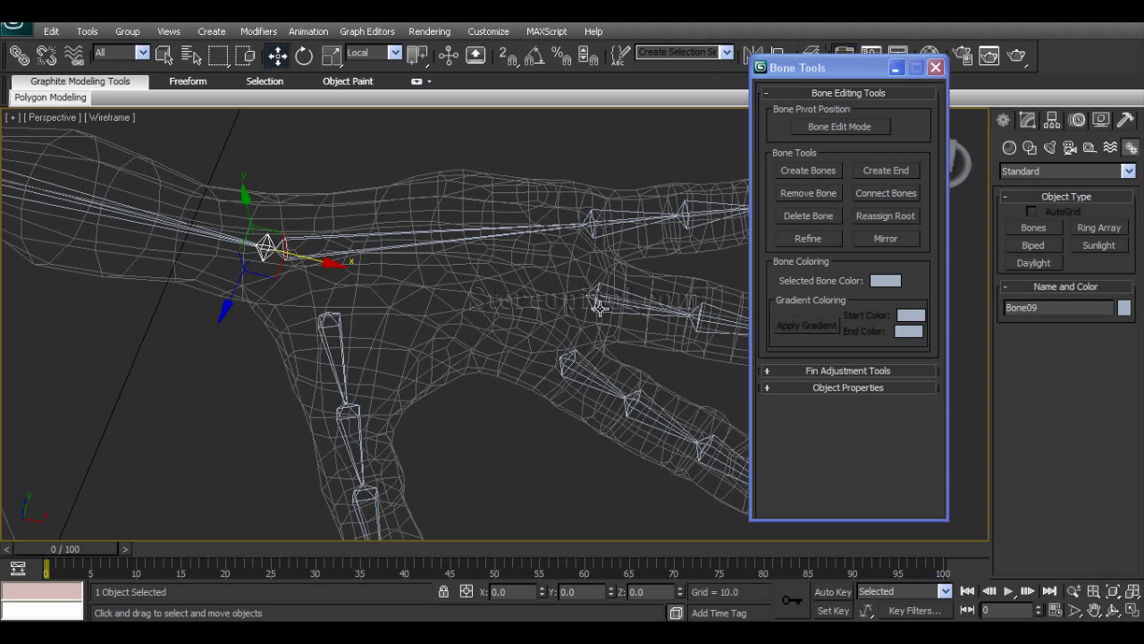
Connect the same wrist bone to the roots of the middle finger, index finger and thumb chains
click(873, 192)
click(875, 192)
click(871, 192)
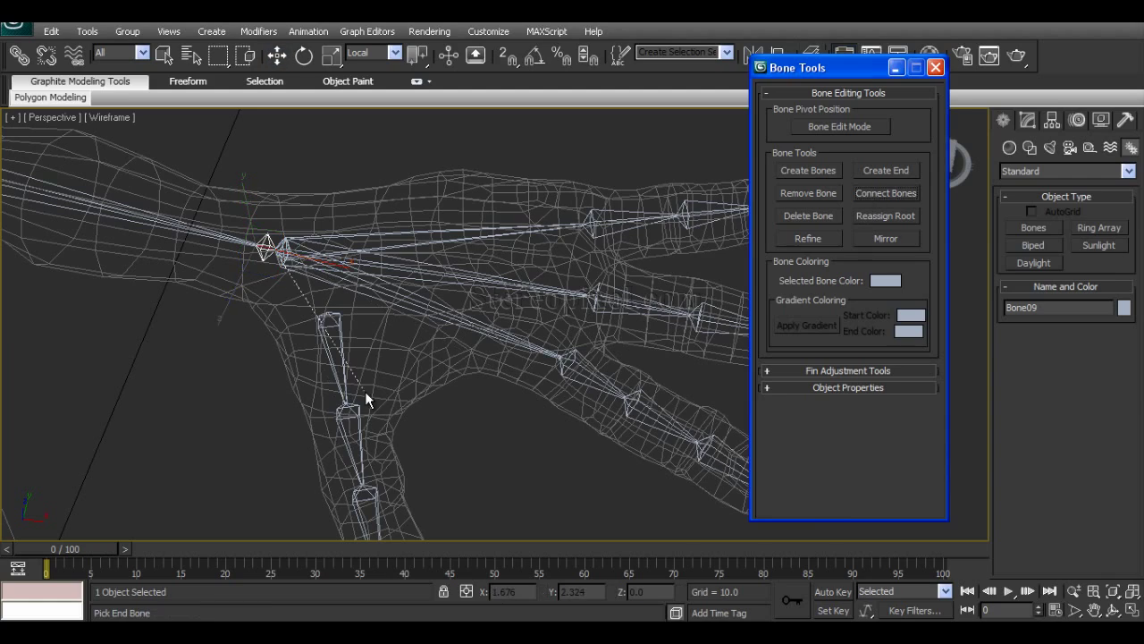
click(338, 338)
Turn on Bone Edit Mode and pull the outermost finger's root joint about 0.023 toward the wrist along its local X axis
middle_drag(397, 400, 528, 291)
scroll(515, 440, up, 3)
click(528, 287)
click(790, 132)
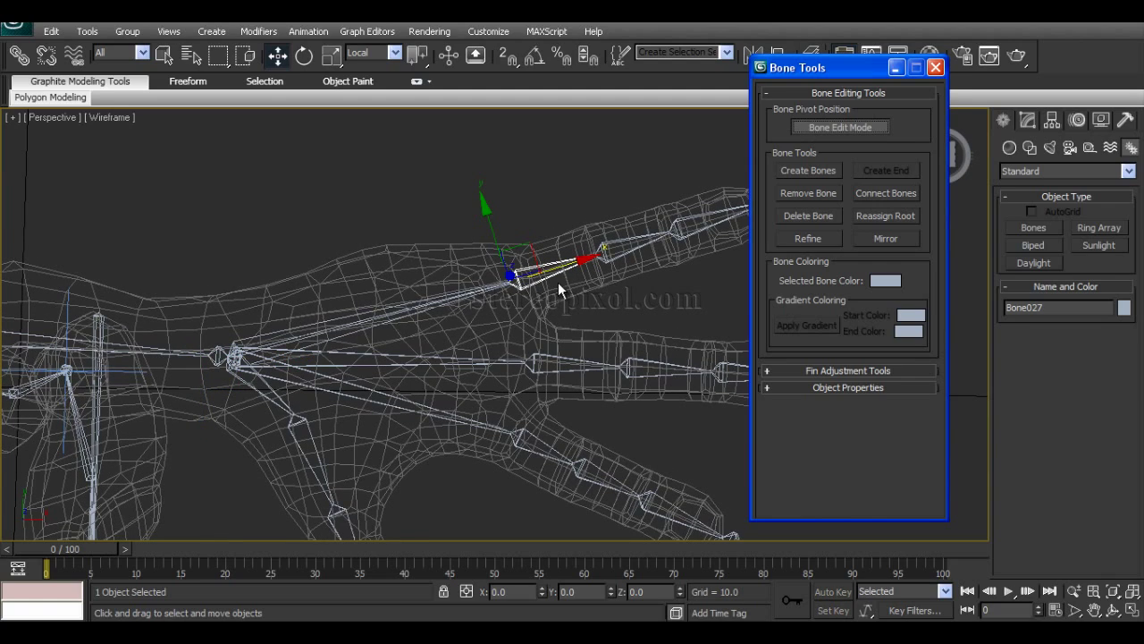
alt+middle_drag(558, 282, 534, 333)
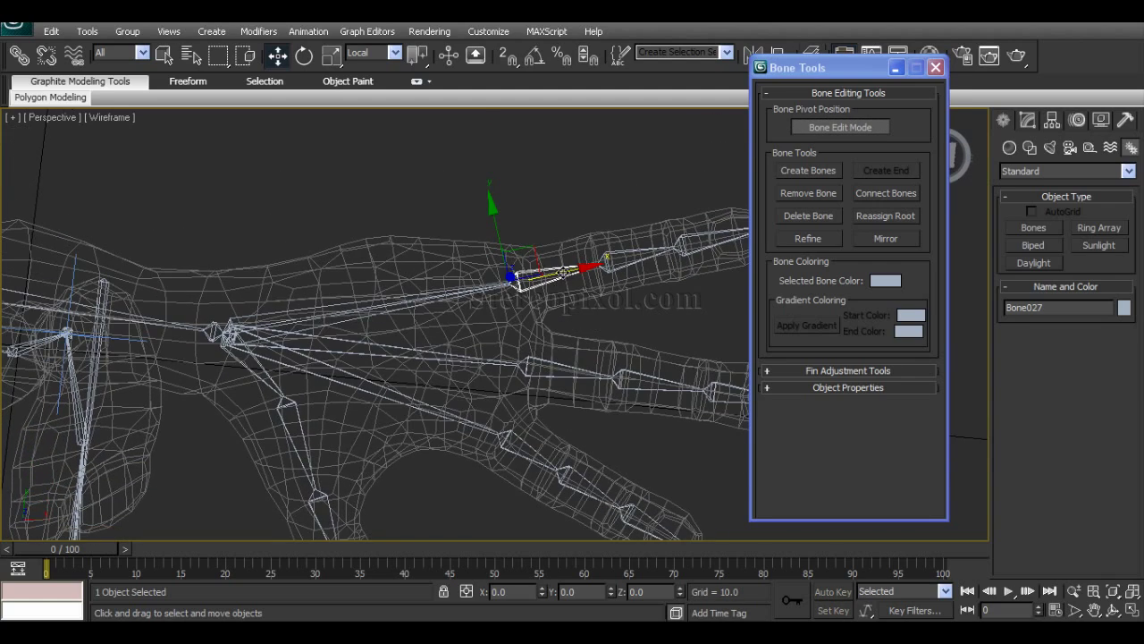
drag(563, 271, 554, 271)
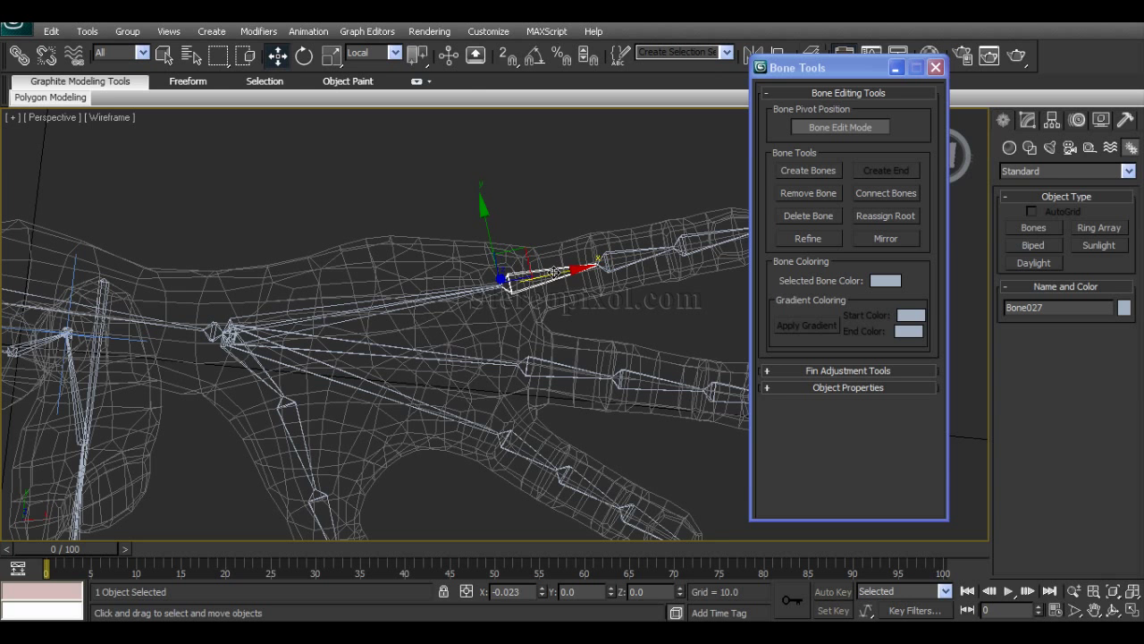
Pull the root joints of the middle and index finger chains slightly back toward the wrist along their local X axes
click(539, 362)
drag(572, 373, 567, 373)
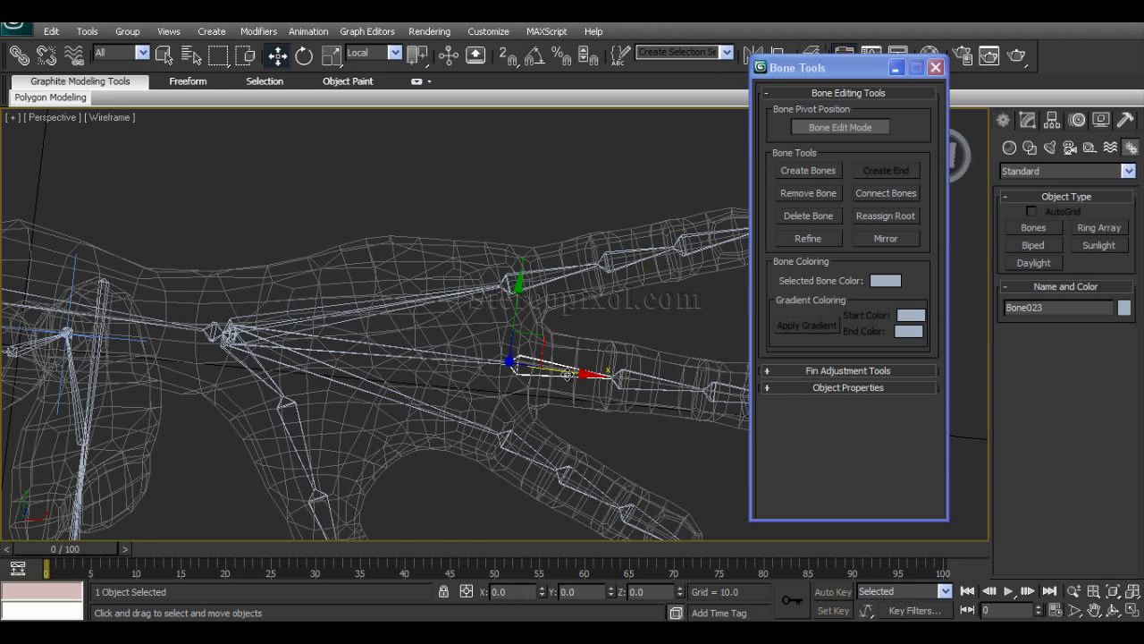
middle_drag(523, 461, 560, 349)
click(576, 331)
drag(604, 337, 596, 331)
Select all the finger, thumb and connecting bones of the hand and freeze their transforms
alt+middle_drag(594, 331, 419, 215)
drag(334, 132, 728, 308)
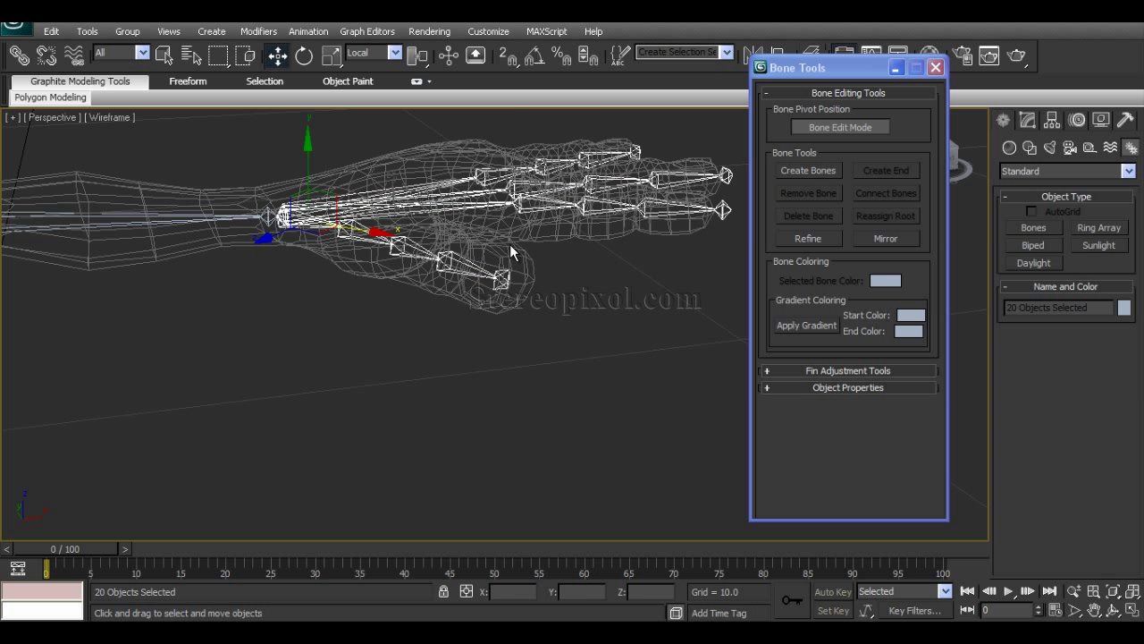
right_click(430, 223)
click(388, 159)
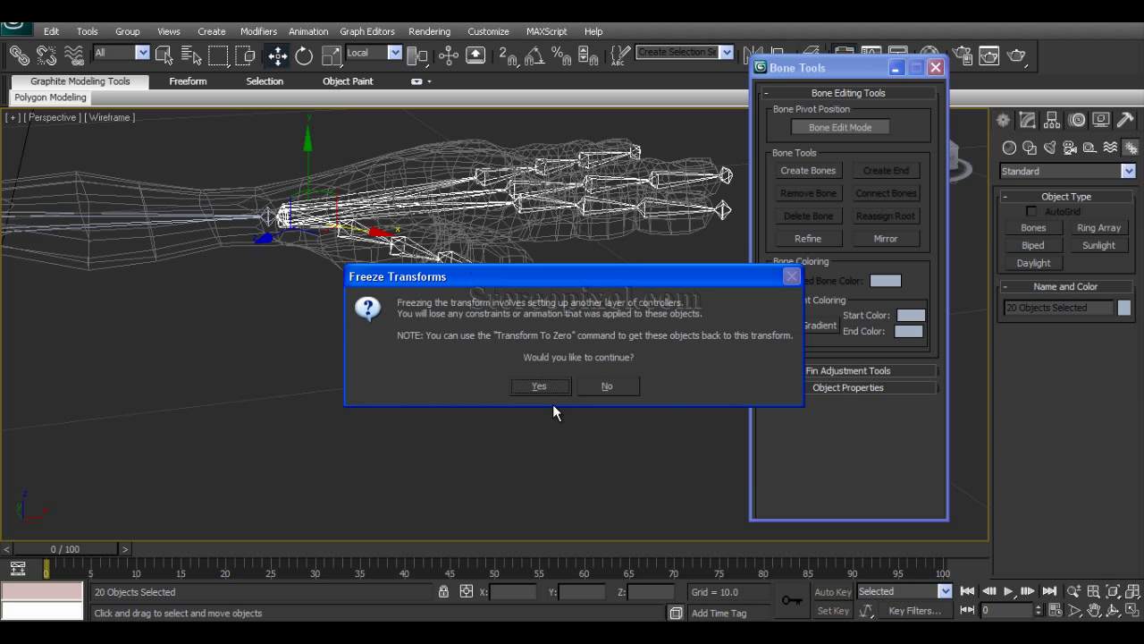
click(539, 385)
Select the bones of the opposite arm, from collarbone to wrist, and delete them
alt+middle_drag(514, 367, 441, 415)
click(319, 374)
scroll(355, 382, down, 5)
alt+middle_drag(317, 372, 497, 323)
scroll(507, 386, up, 4)
middle_drag(376, 304, 546, 310)
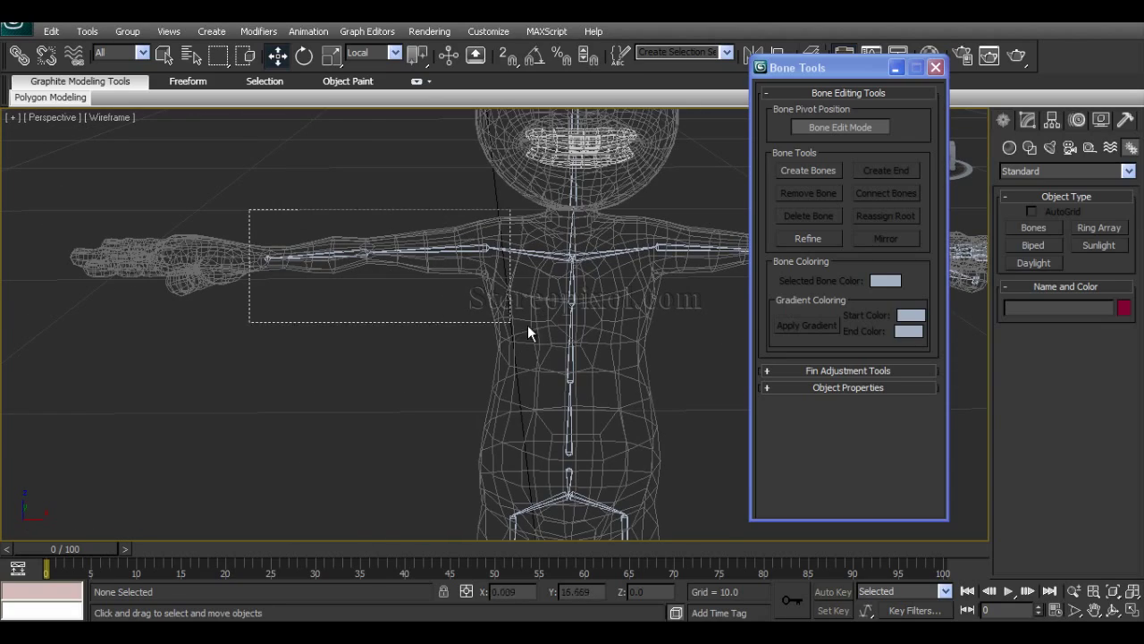
drag(537, 333, 536, 333)
click(531, 327)
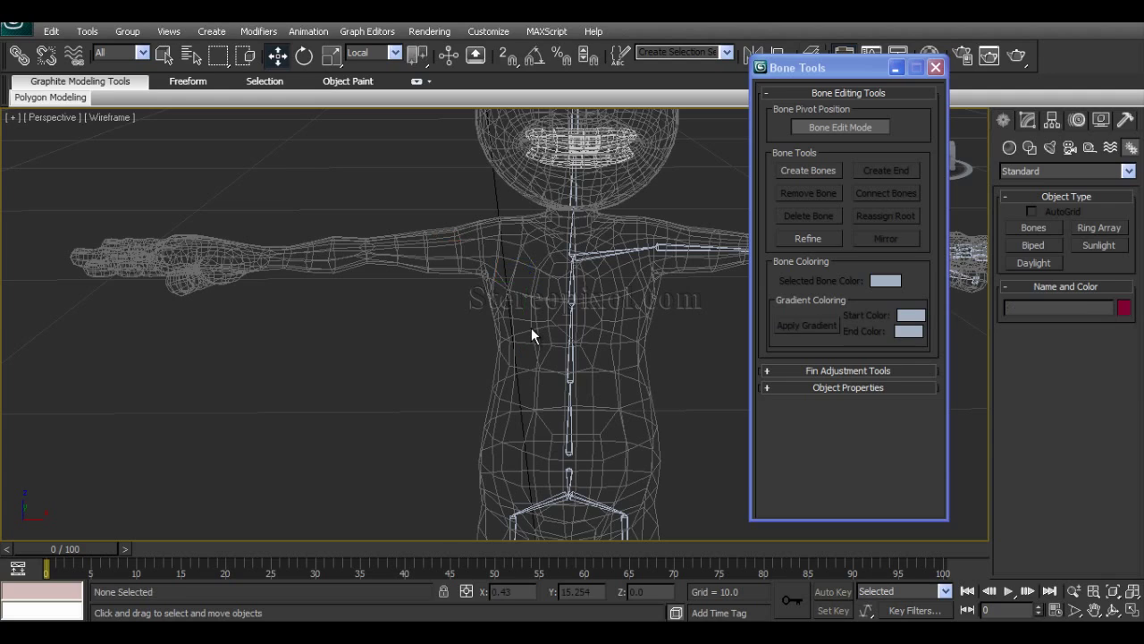
Select the whole remaining arm hierarchy from the collarbone bone and mirror it across X, flipping bone axis Y with offset 0.0
alt+middle_drag(659, 327, 569, 246)
double_click(579, 244)
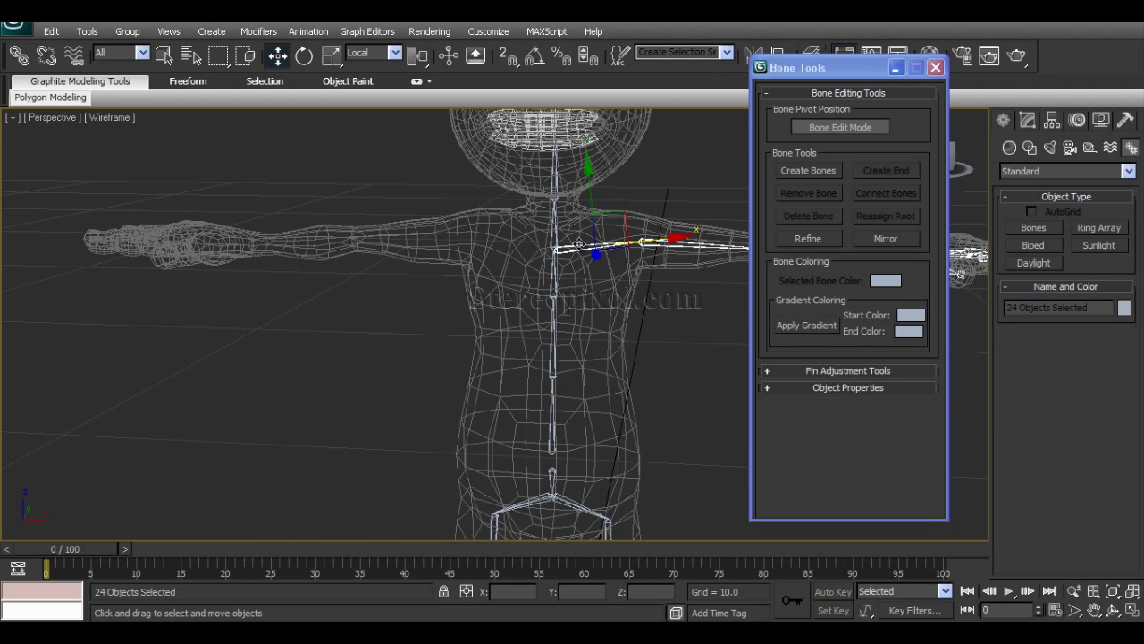
middle_drag(607, 348, 460, 344)
alt+middle_drag(574, 358, 494, 346)
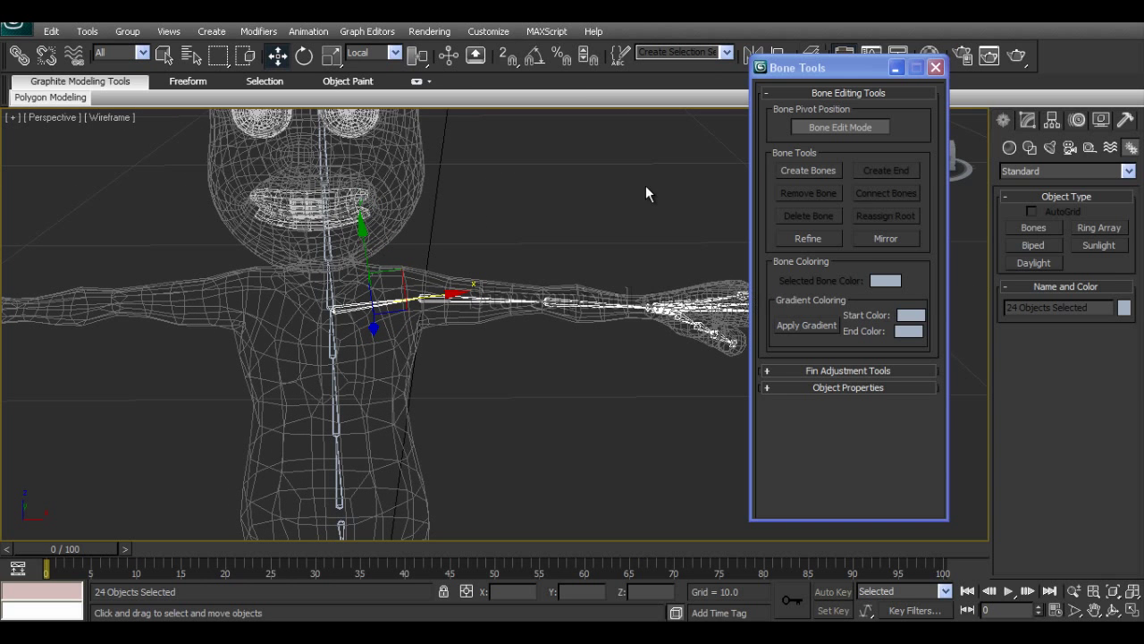
click(878, 236)
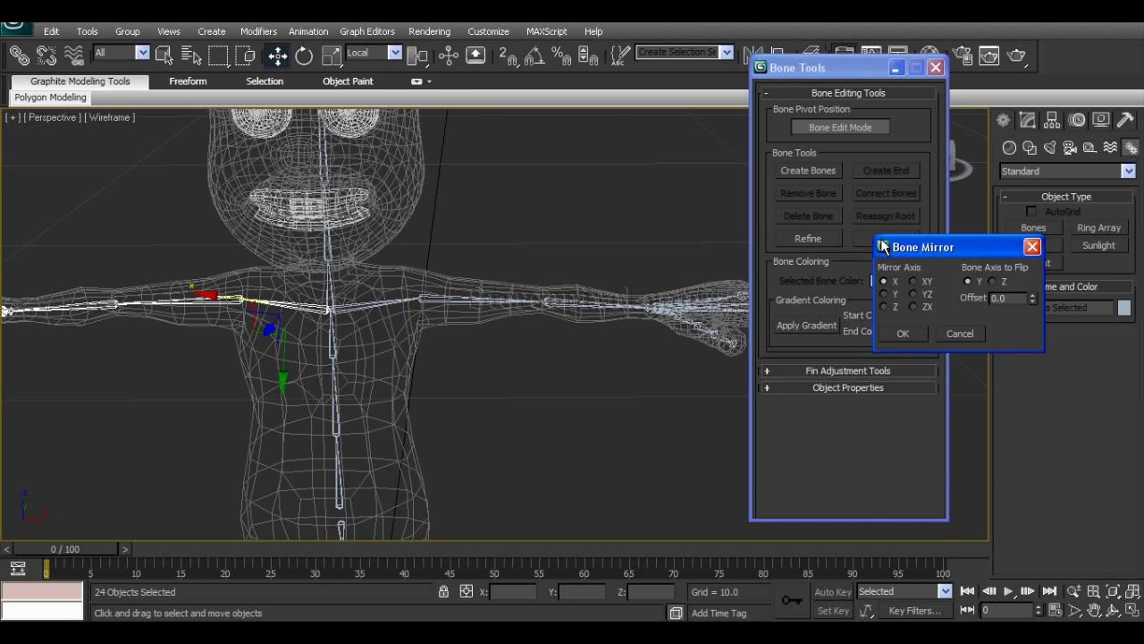
click(903, 334)
Examine how the mirrored arm, finger and thumb bones fit inside the mesh, then deselect them and check the full skeleton
alt+middle_drag(608, 278, 497, 323)
scroll(396, 329, up, 5)
middle_drag(396, 329, 505, 330)
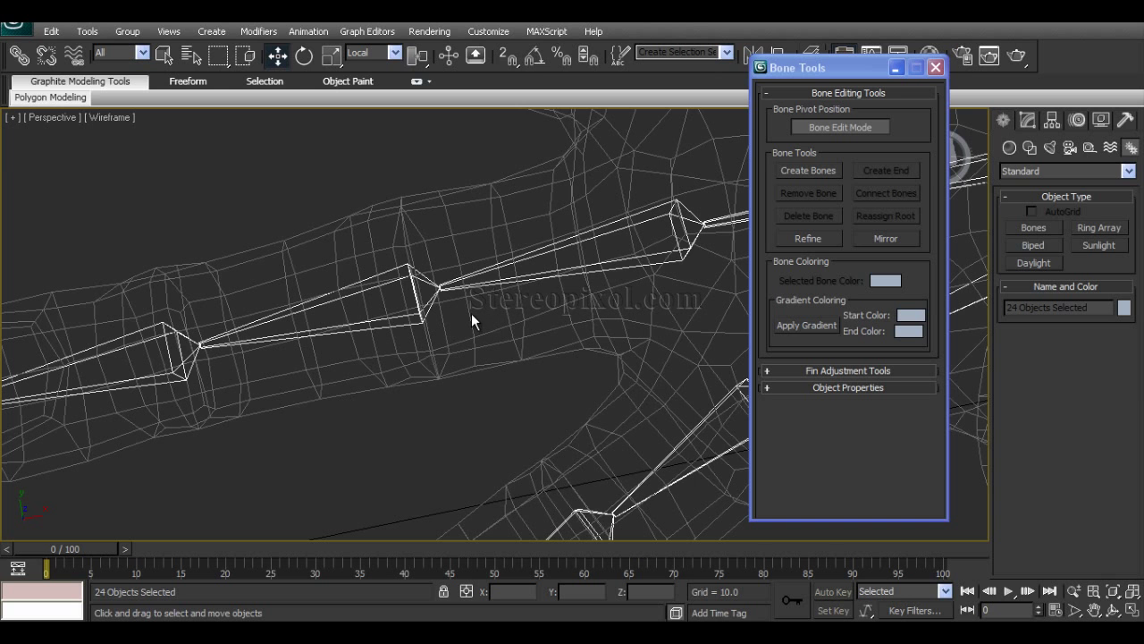
scroll(471, 313, down, 10)
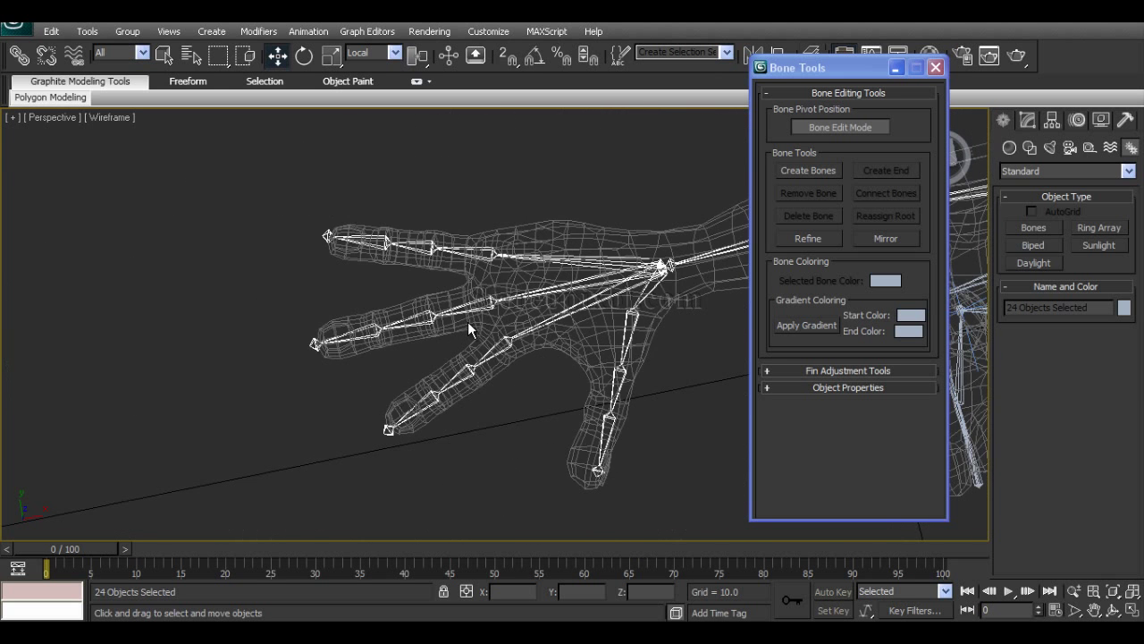
alt+middle_drag(598, 337, 476, 290)
scroll(499, 313, up, 4)
scroll(516, 315, down, 3)
click(548, 340)
scroll(493, 341, up, 3)
scroll(489, 332, down, 1)
mouse_move(454, 233)
middle_down()
mouse_move(487, 315)
mouse_move(460, 214)
middle_up()
alt+middle_drag(469, 288, 533, 352)
middle_drag(530, 429, 492, 310)
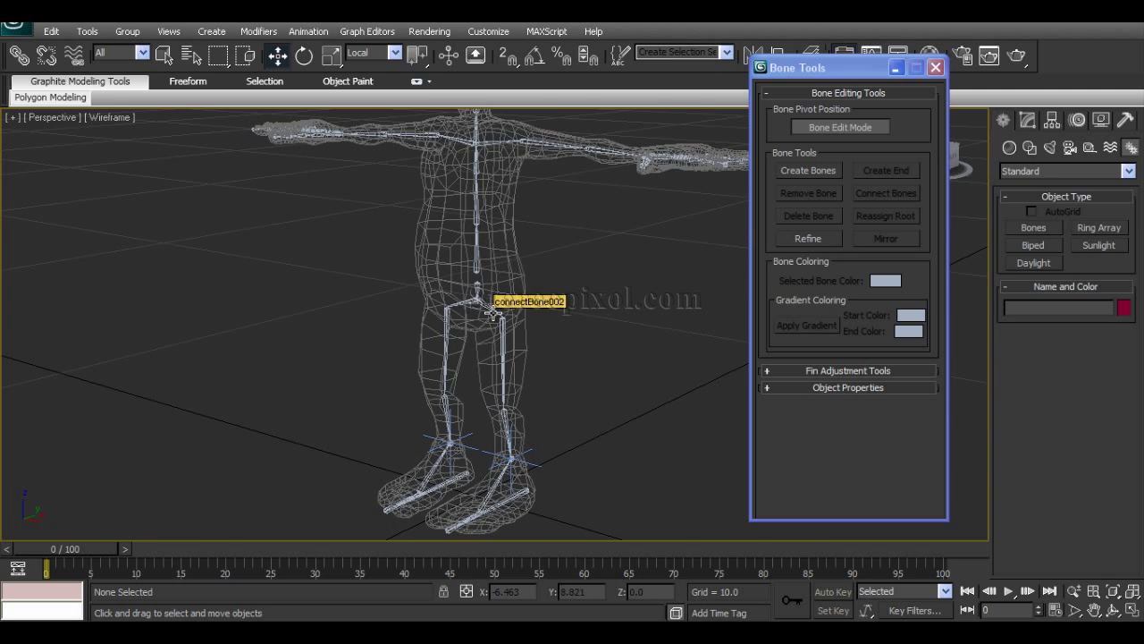